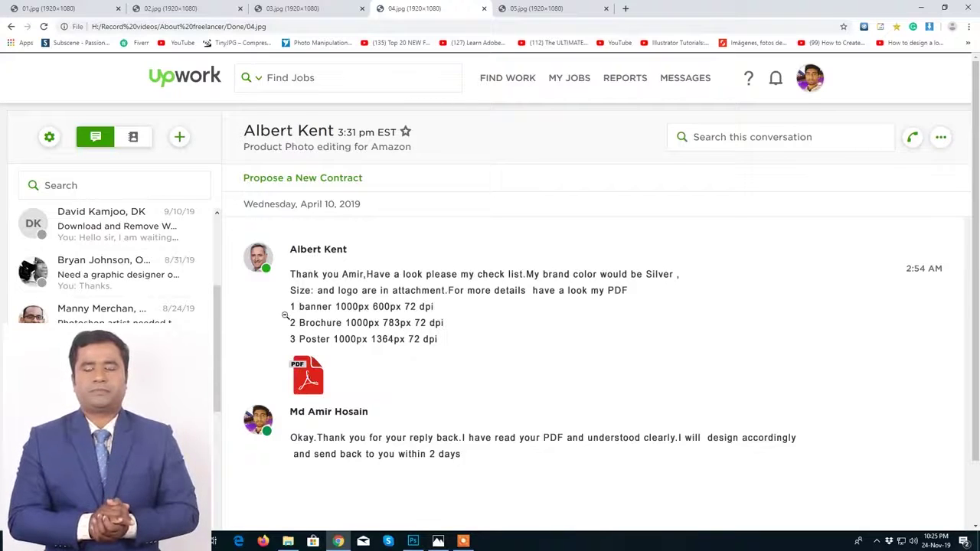
Leave the client's message, switch to Photoshop and close the small floating panel in the workspace
scroll(377, 381, down, 1)
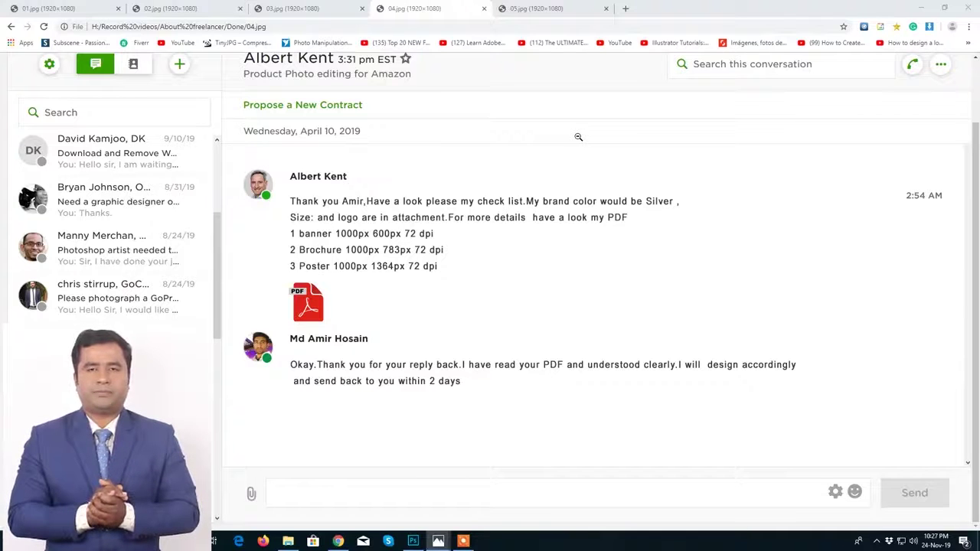
key(alt+F4)
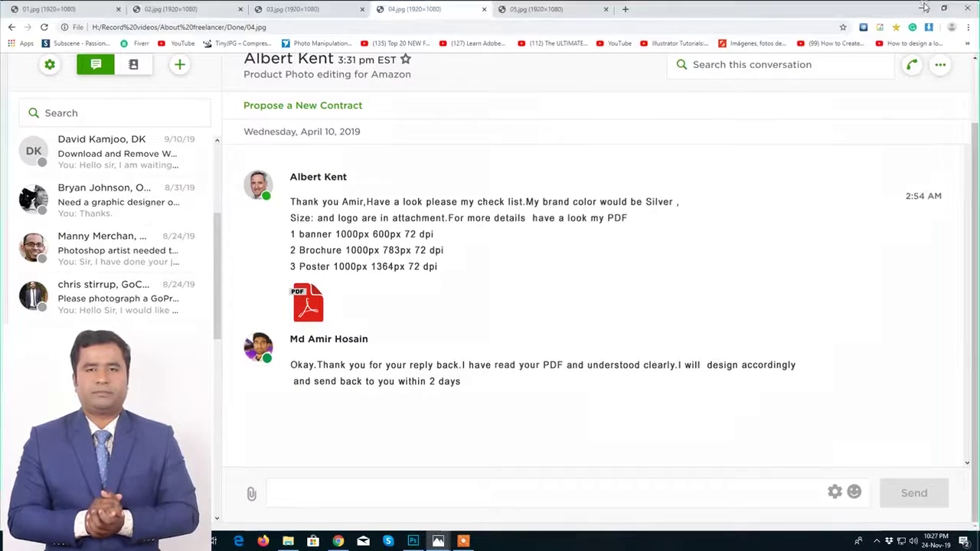
click(413, 541)
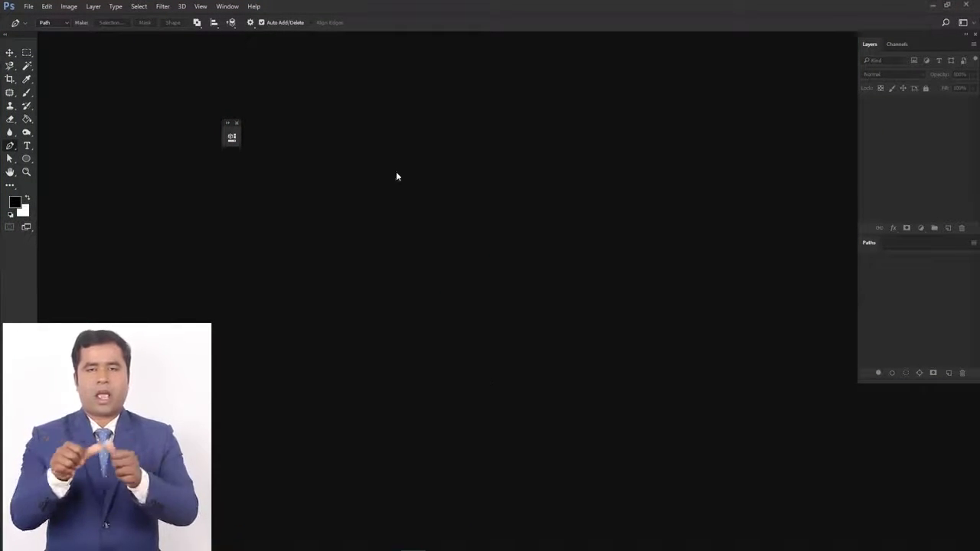
click(237, 123)
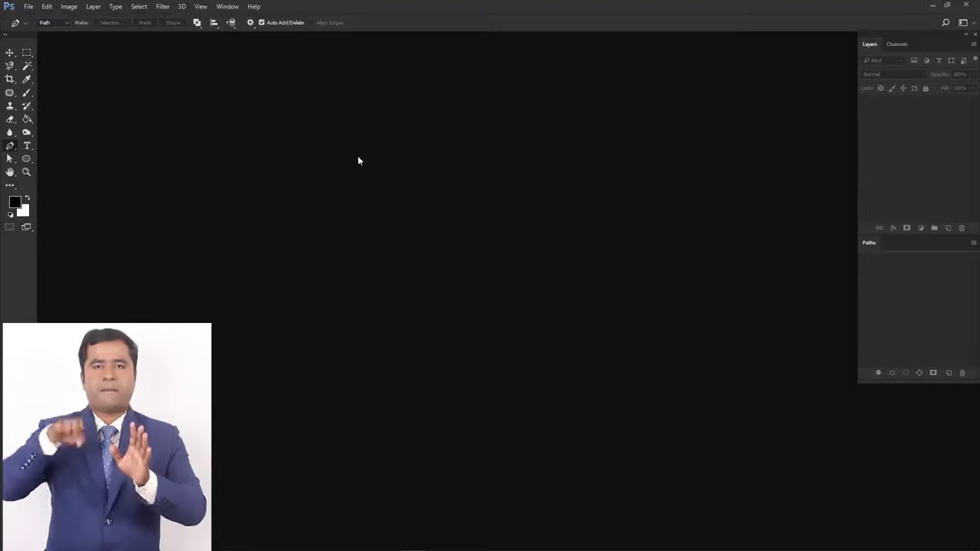
Open the images 1, 2, 3, 1000px 600px 72 dpi and Background from the banner folder
key(ctrl+o)
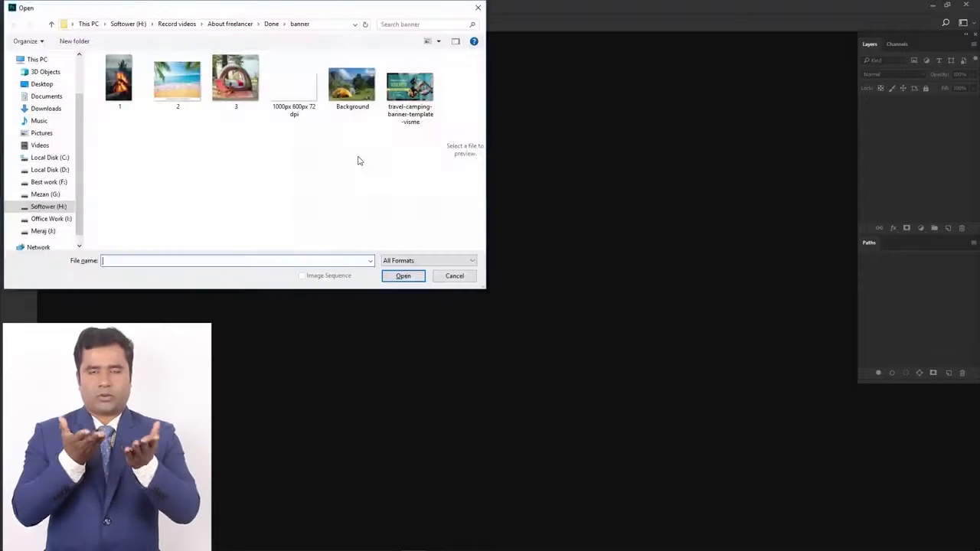
drag(125, 124, 334, 74)
click(399, 278)
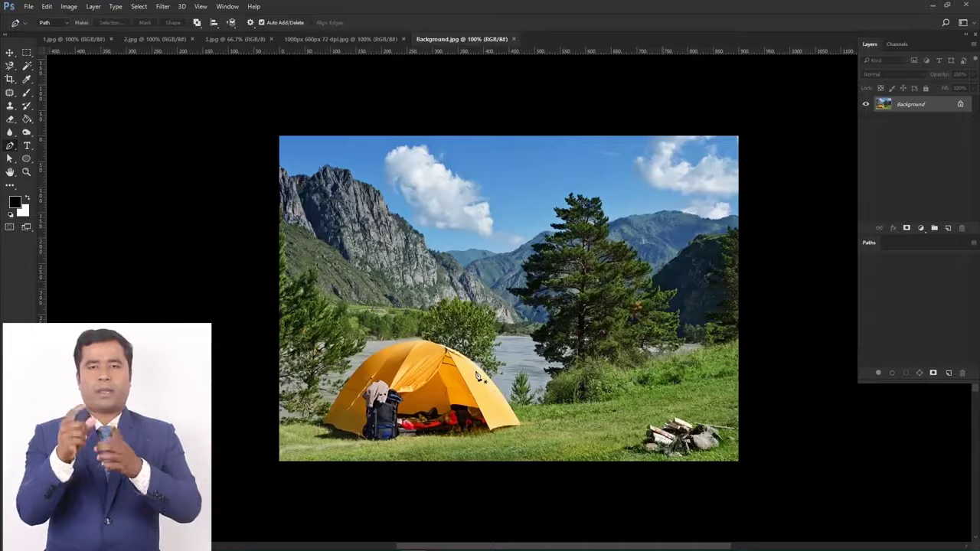
Check the width, height and resolution of the blank 1000px 600px 72 dpi document without changing them
key(ctrl+shift+Tab)
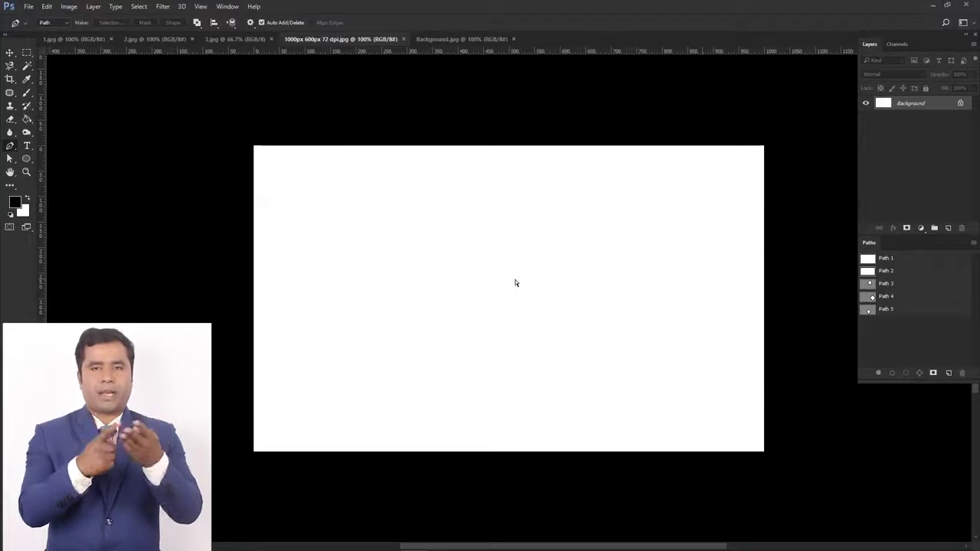
key(ctrl+alt+i)
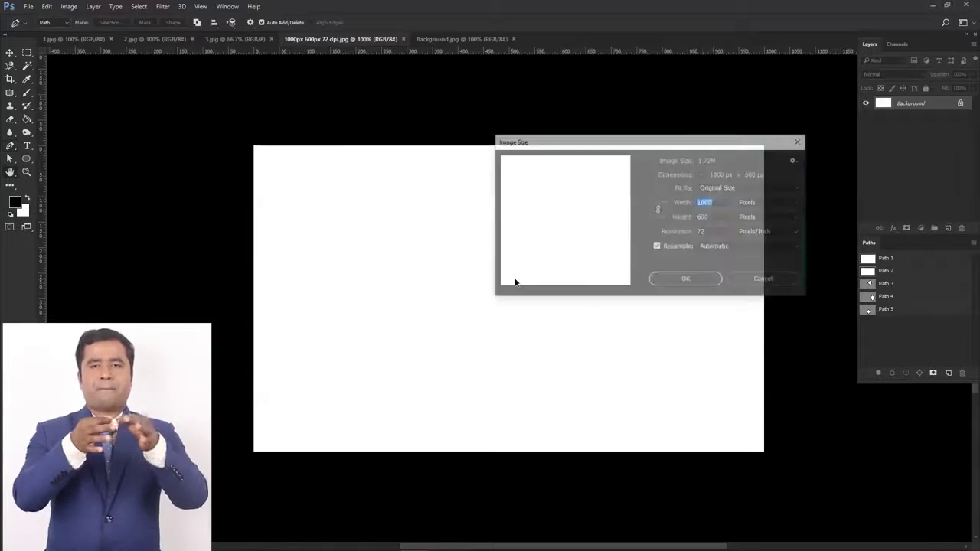
click(720, 202)
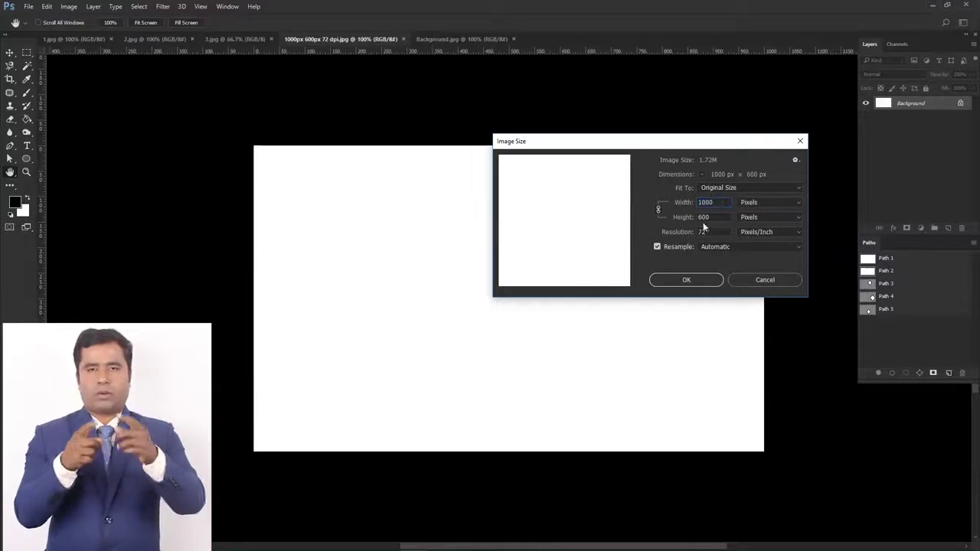
double_click(716, 218)
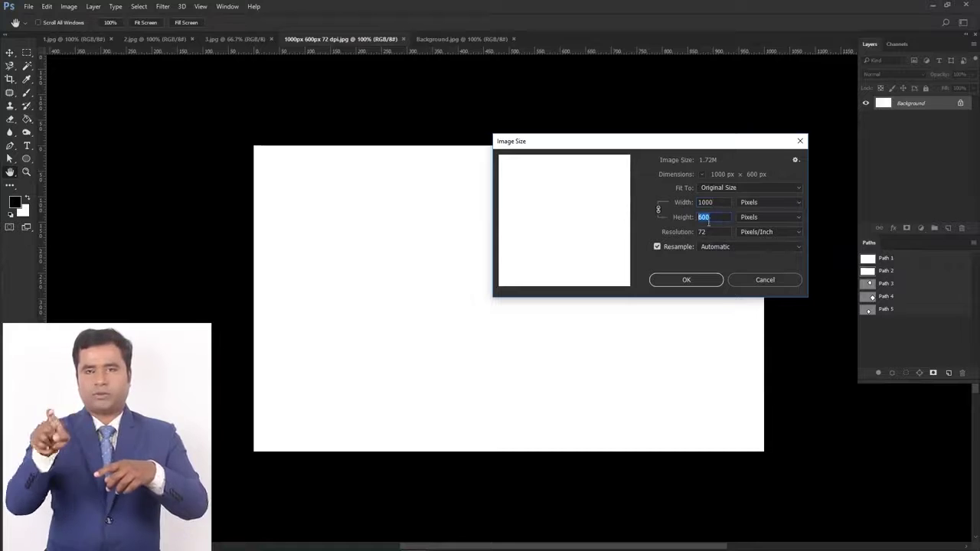
click(761, 279)
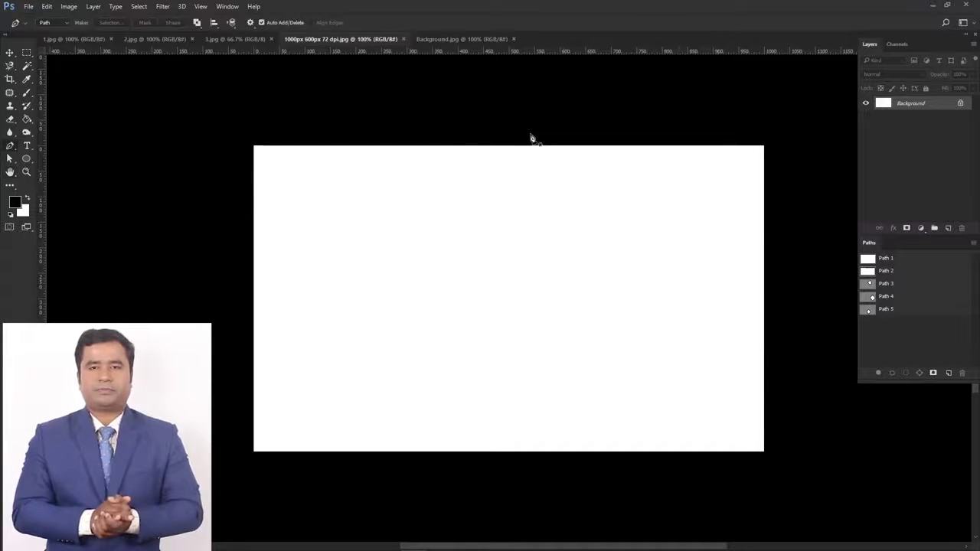
Copy the entire Background.jpg image and paste it into the 1000px 600px 72 dpi document
click(466, 38)
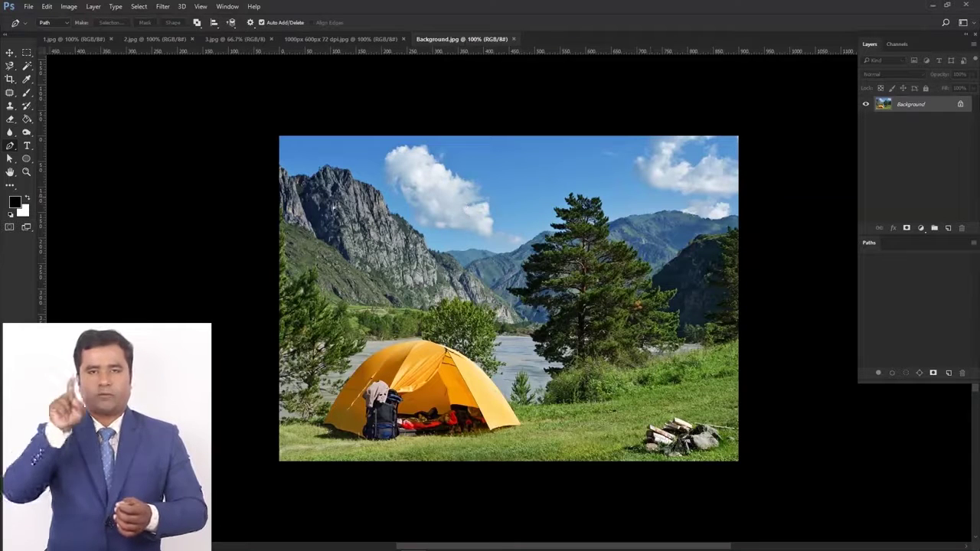
key(ctrl+a)
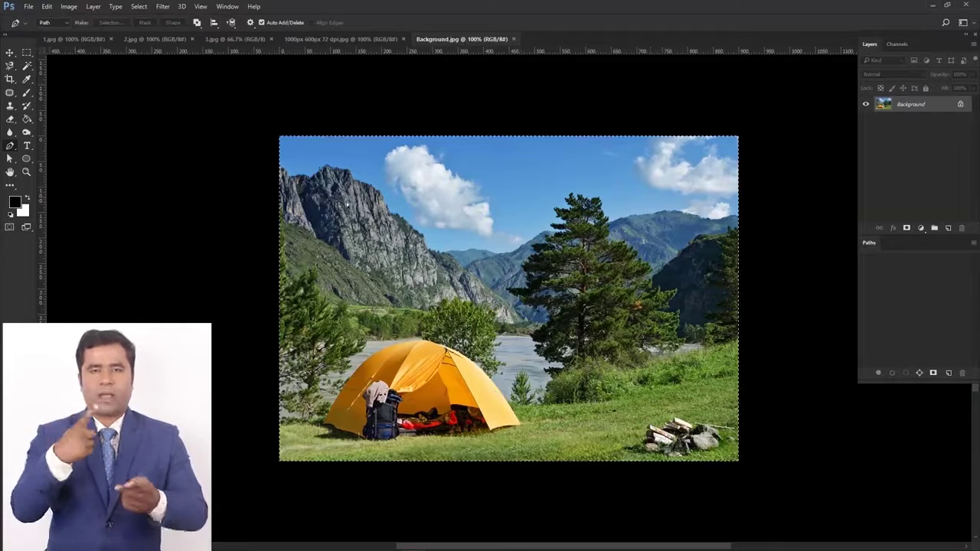
click(357, 38)
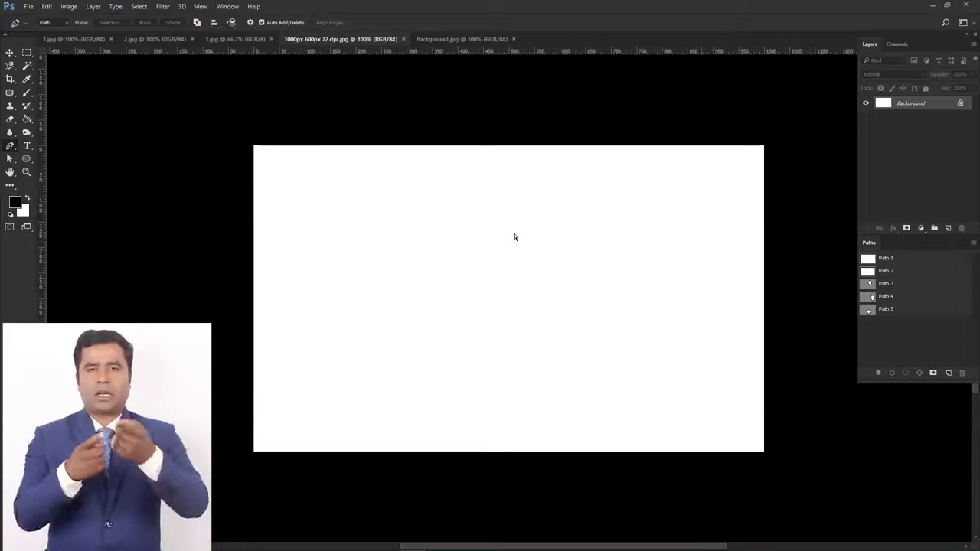
key(ctrl+v)
scroll(515, 251, down, 1)
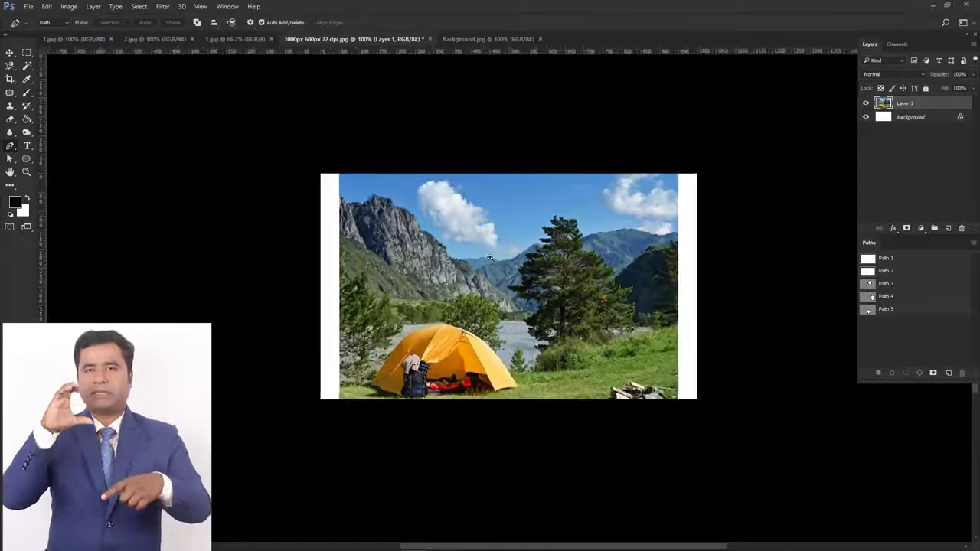
Enlarge the pasted landscape layer until it covers the whole white canvas, and clear the selection
key(ctrl+t)
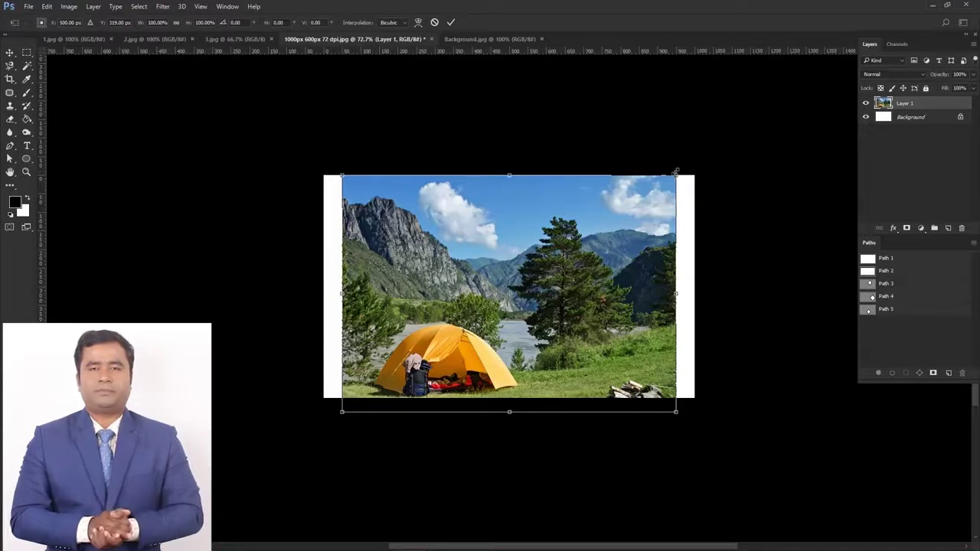
drag(675, 172, 720, 157)
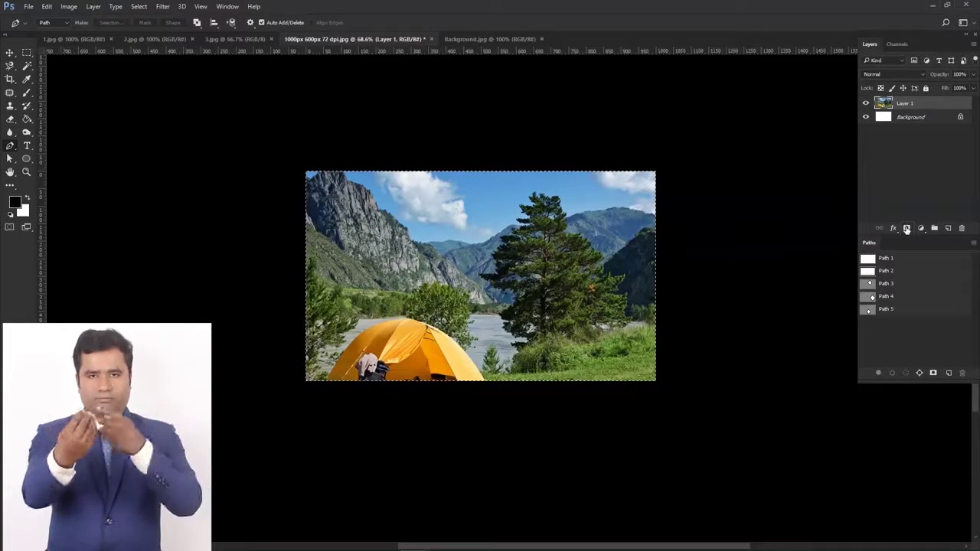
key(ctrl+d)
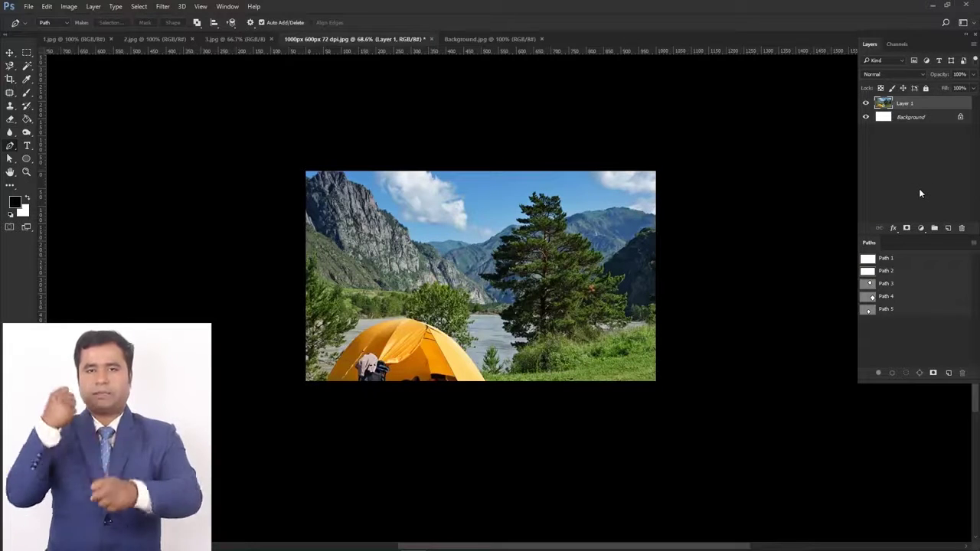
Group the landscape layer, mask the group with the Path 1 selection and invert that mask
key(ctrl+g)
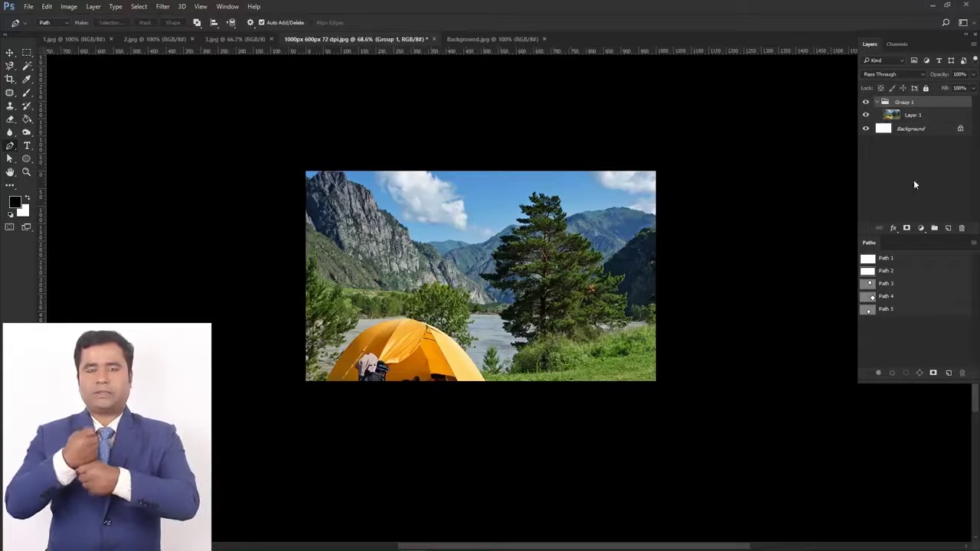
ctrl+click(867, 261)
click(906, 228)
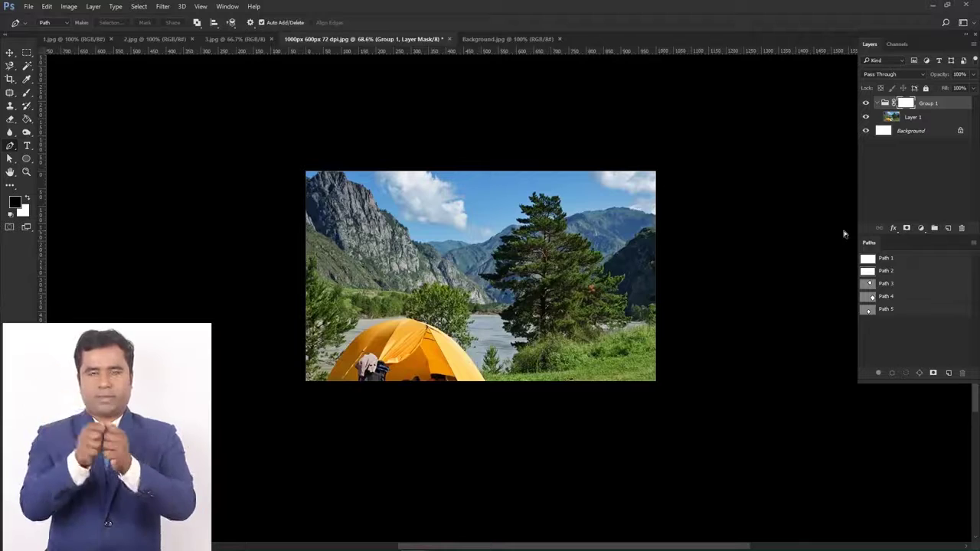
key(ctrl+i)
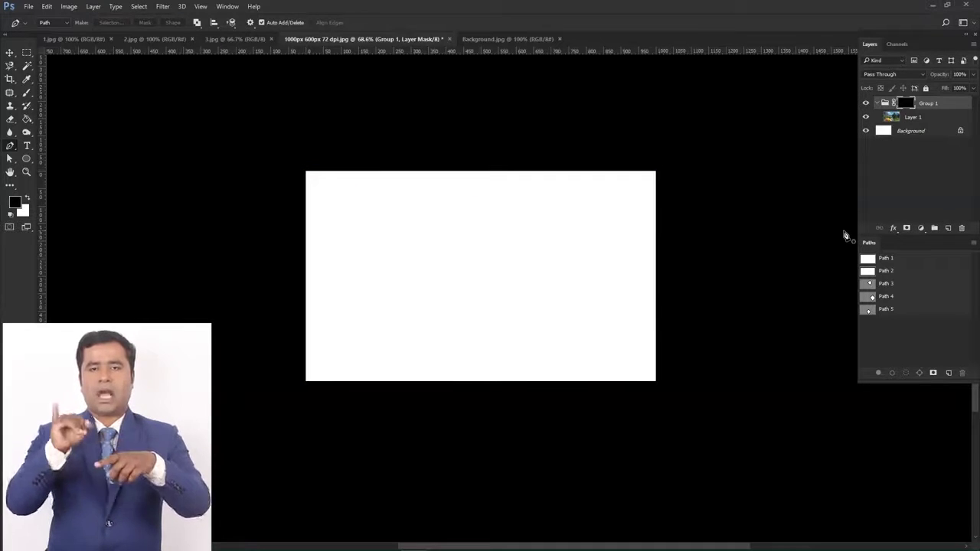
Extend the canvas relative to its current size by 100 pixels in both width and height
key(ctrl+alt+c)
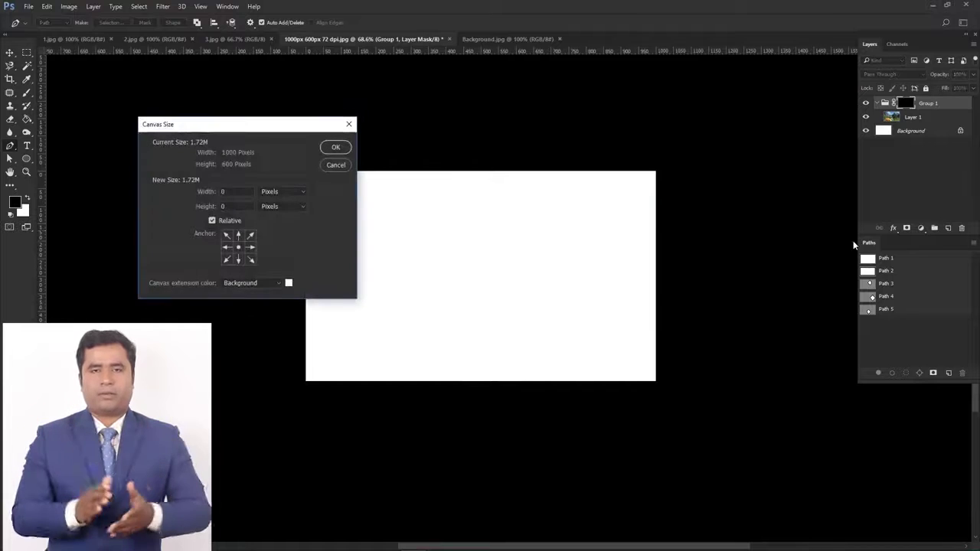
double_click(232, 192)
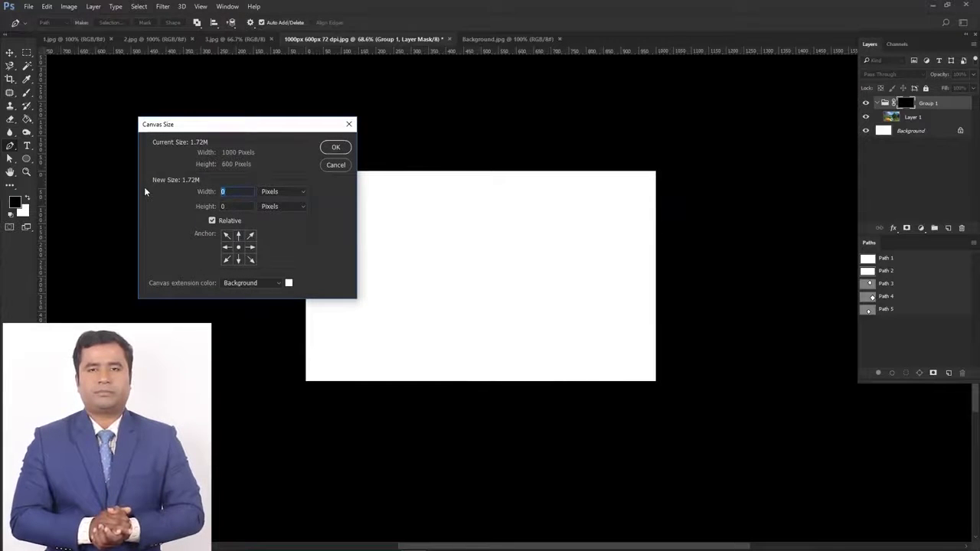
text(1000)
key(Tab)
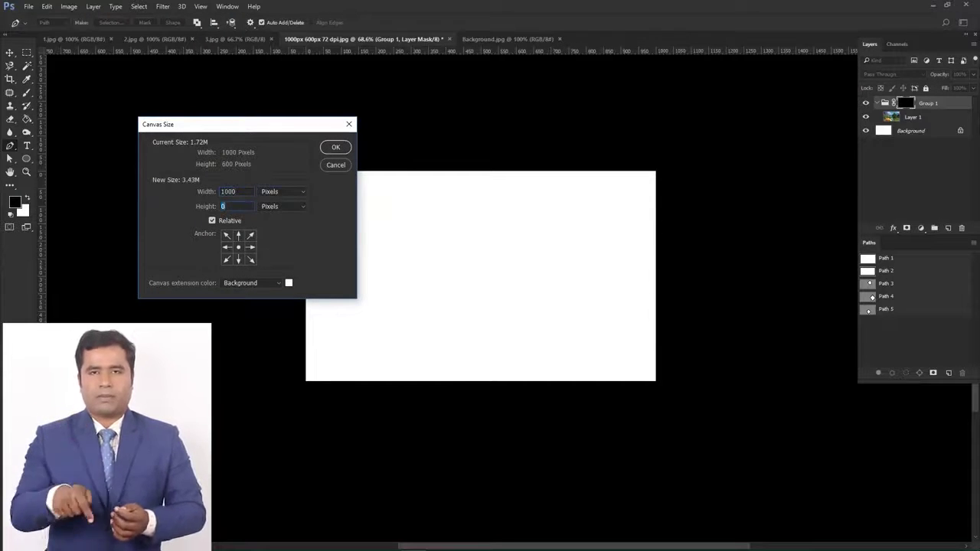
text(1000)
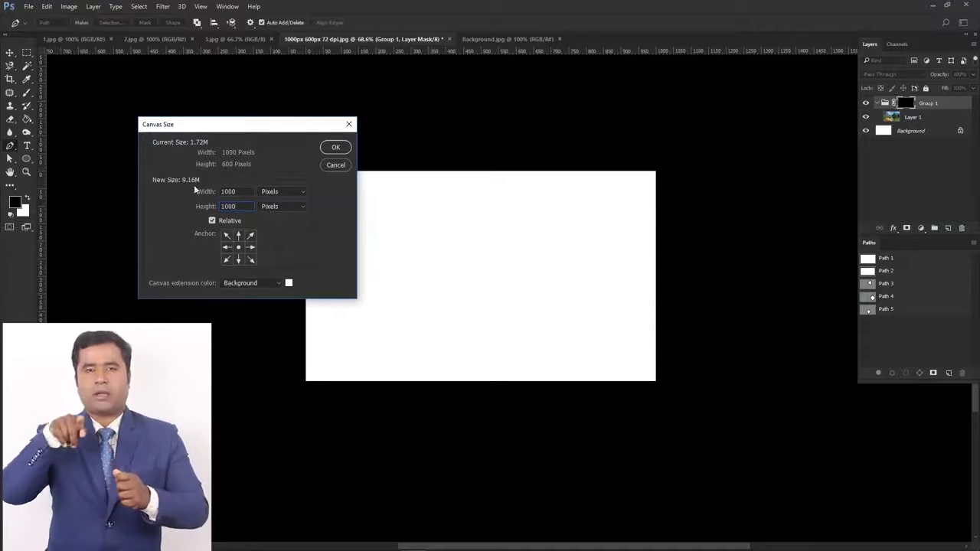
double_click(243, 192)
text(100)
key(Tab)
text(100)
click(337, 148)
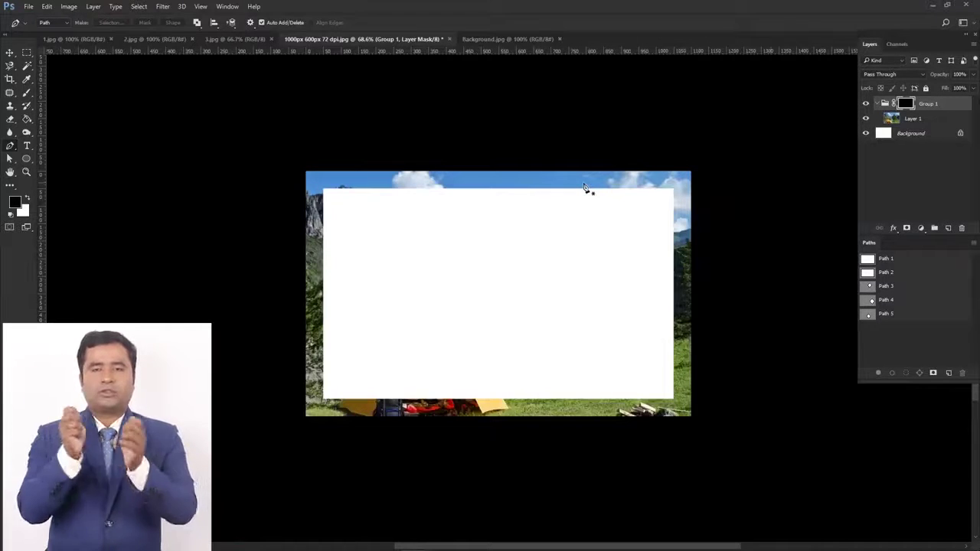
Ungroup the masked group so that the landscape layer stands alone without the group mask
key(ctrl+plus)
key(ctrl+plus)
key(ctrl+0)
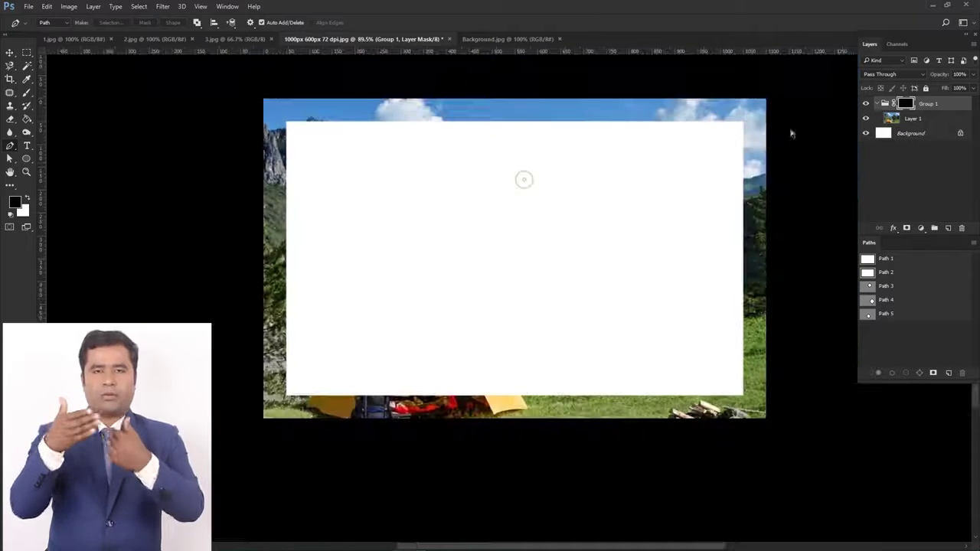
right_click(923, 104)
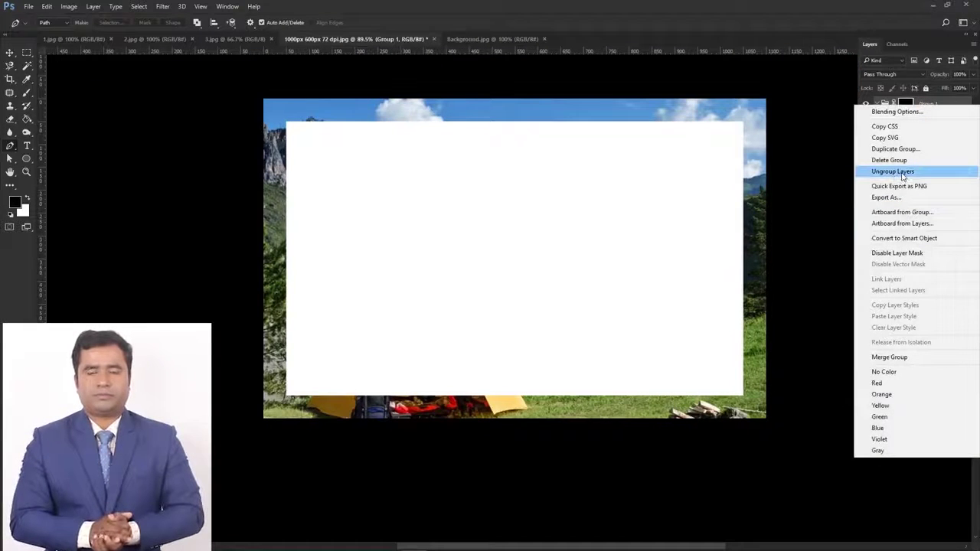
click(902, 172)
key(ctrl+plus)
key(ctrl+plus)
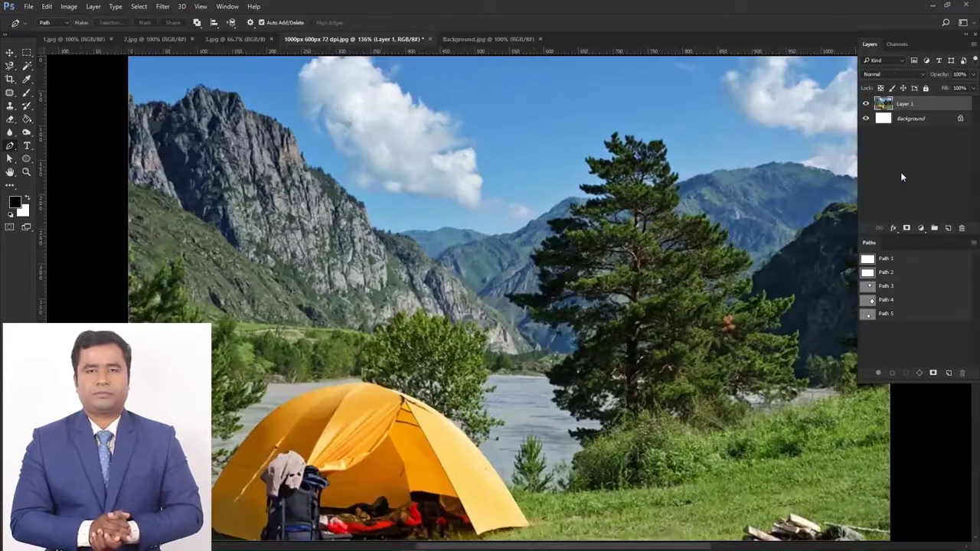
scroll(552, 237, down, 3)
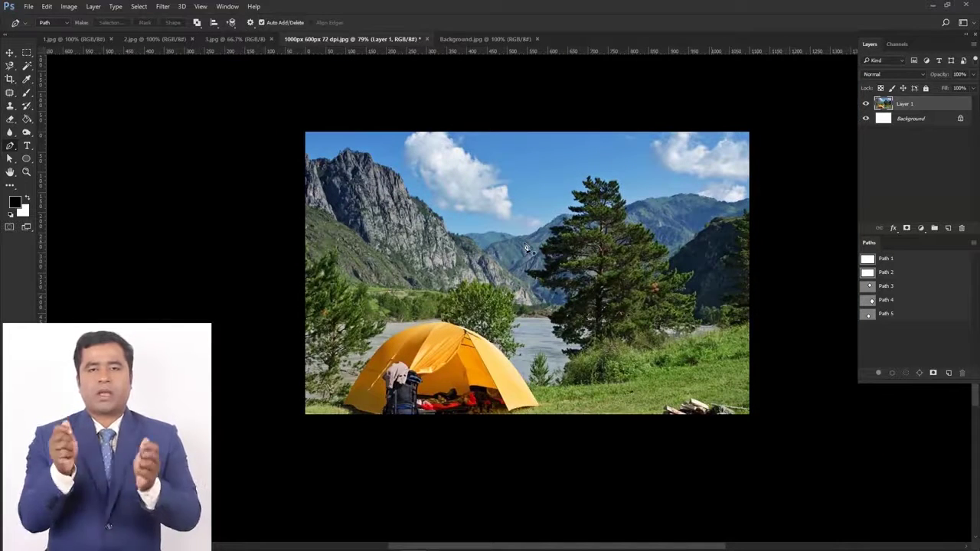
Look through the open images 3.jpg, 2.jpg and 1.jpg, and return to the banner document
click(231, 40)
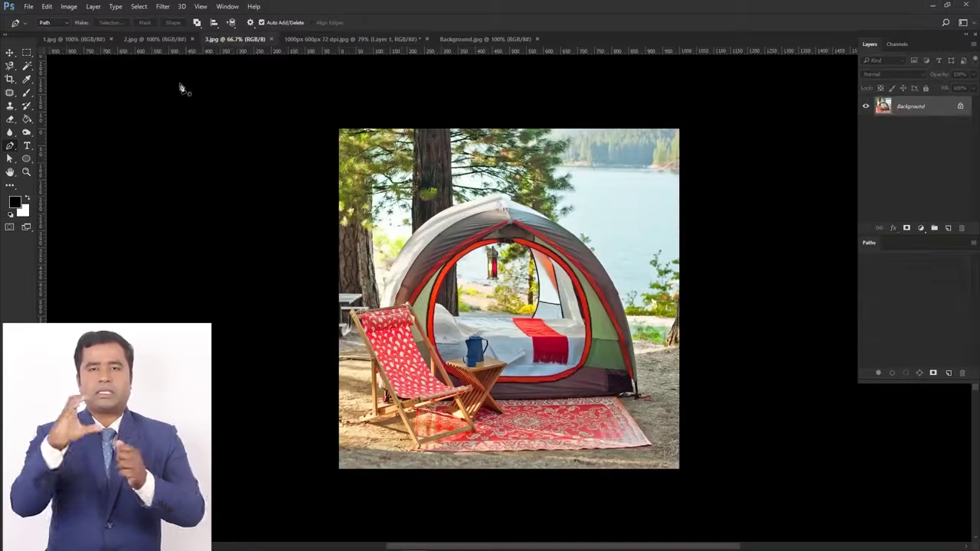
click(130, 39)
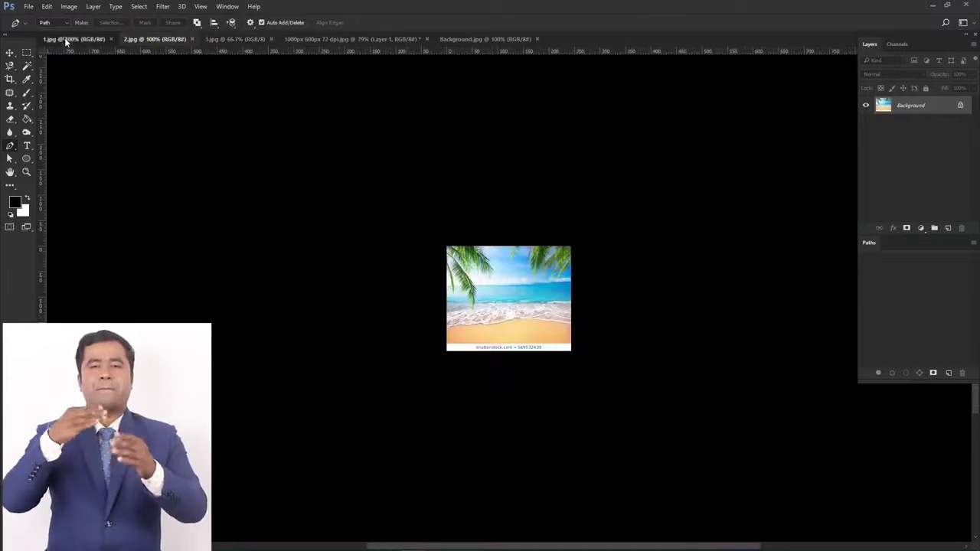
click(64, 38)
click(324, 40)
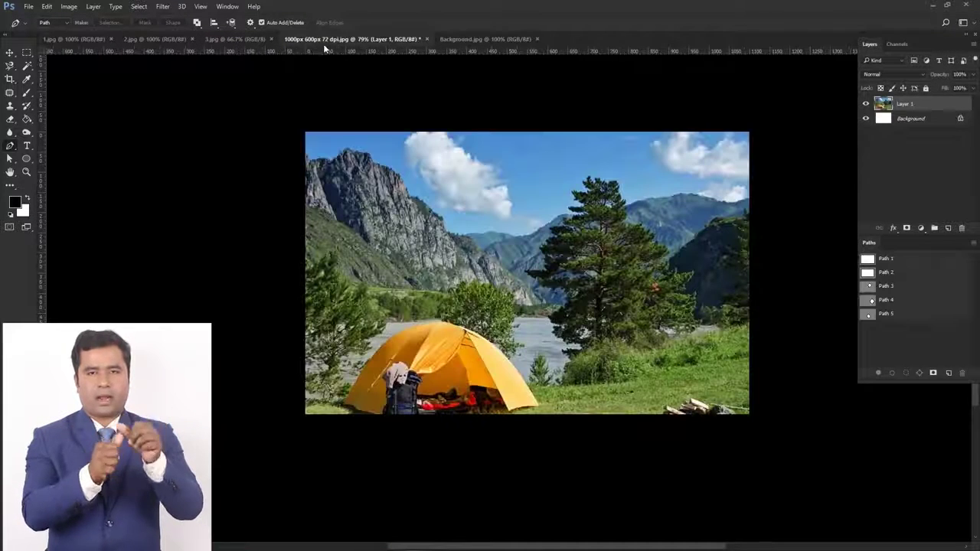
Add a solid color fill layer in #2c95af inside the Path 1 selection and lower its opacity to 89%
ctrl+click(867, 260)
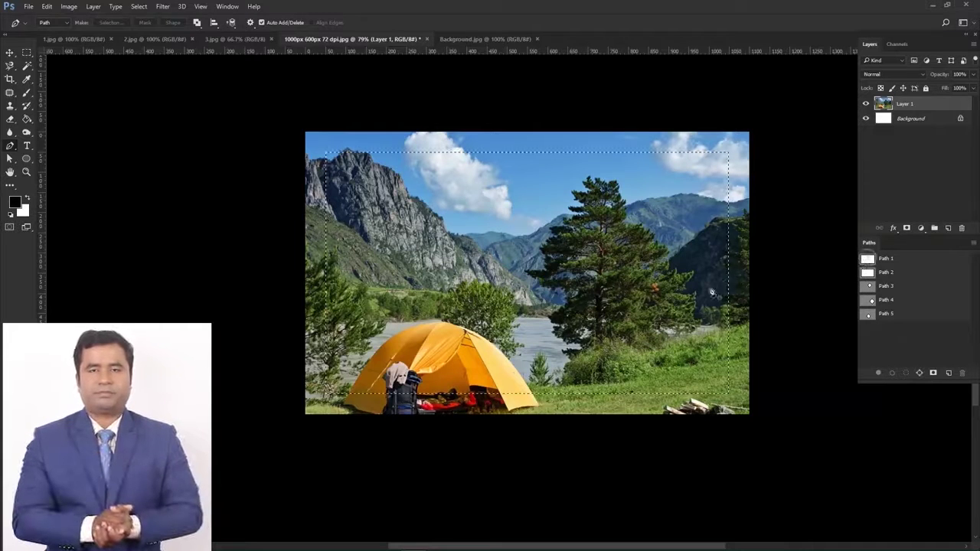
click(921, 229)
click(902, 239)
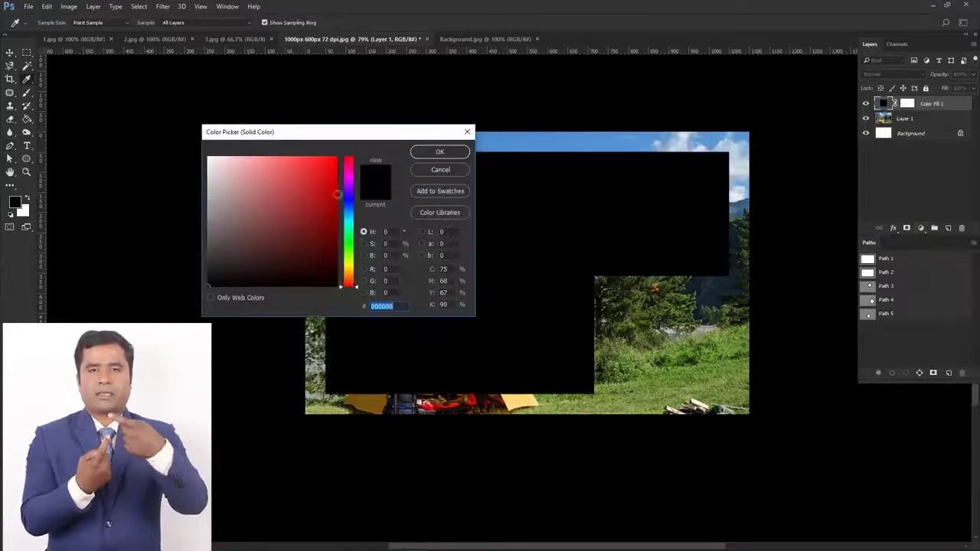
drag(331, 134, 263, 164)
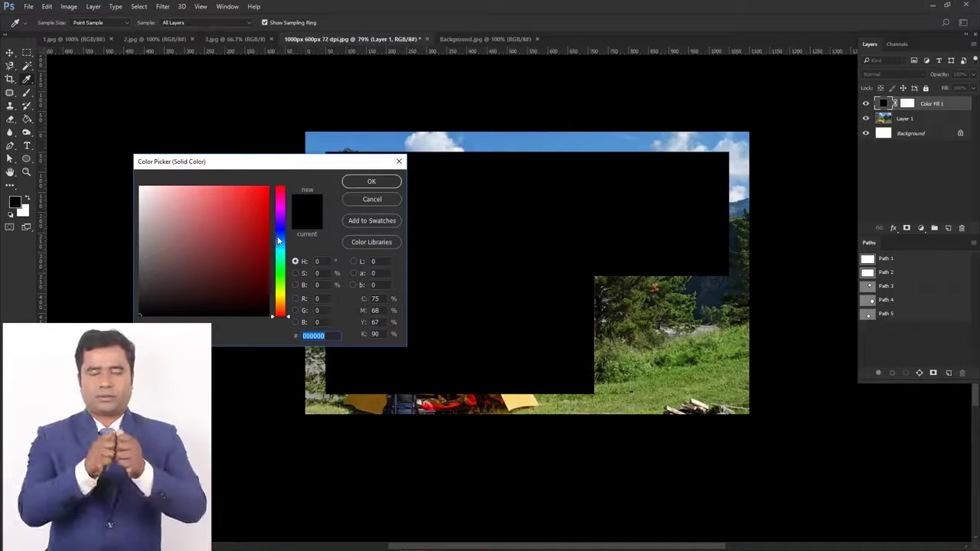
click(278, 236)
click(236, 226)
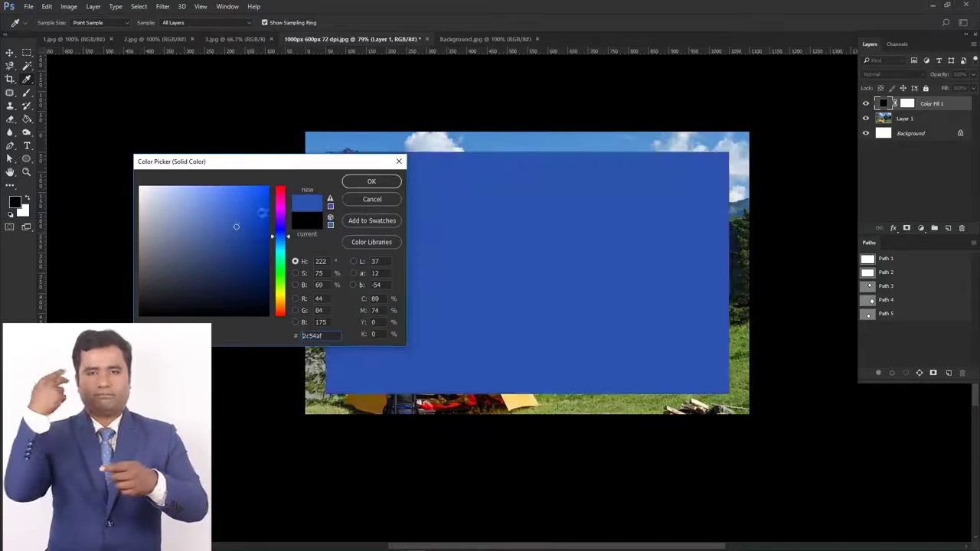
click(280, 261)
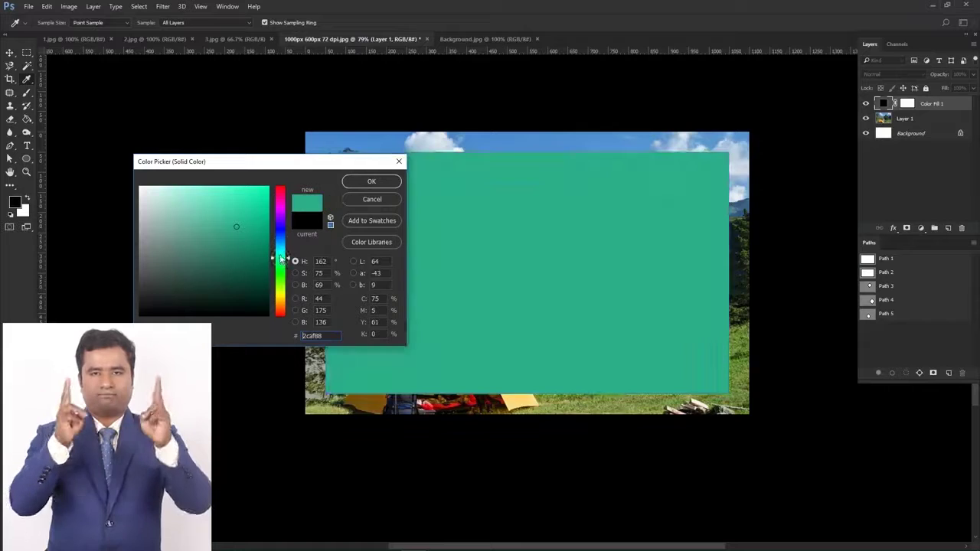
click(281, 246)
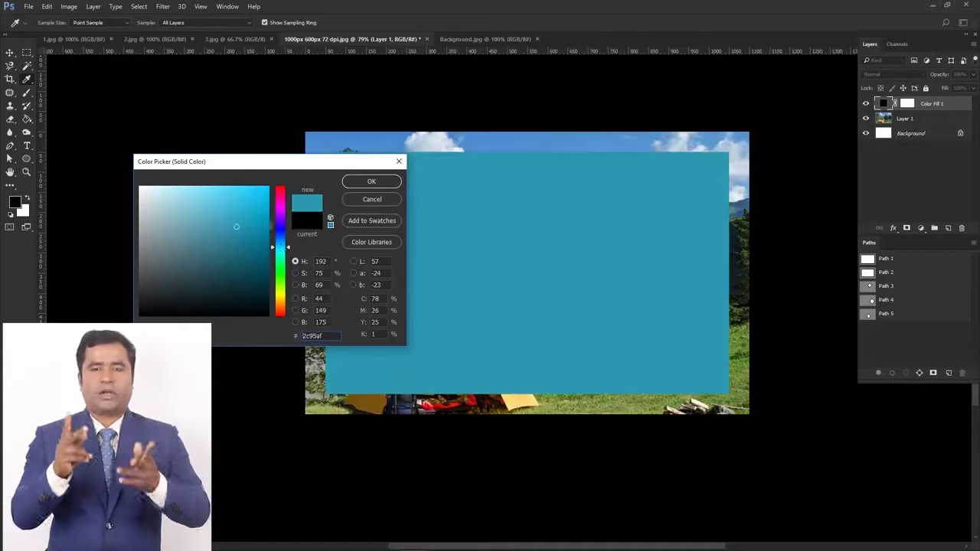
click(369, 181)
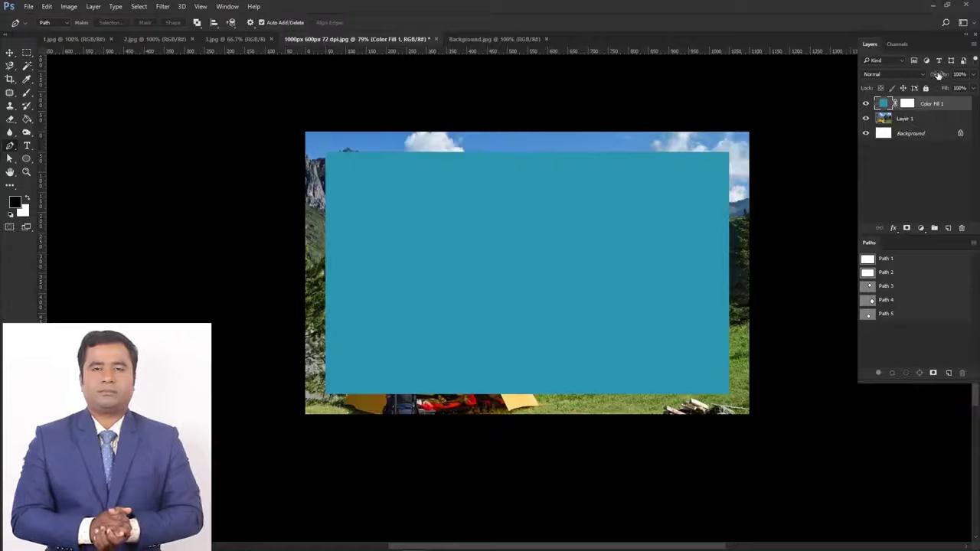
drag(940, 76, 932, 77)
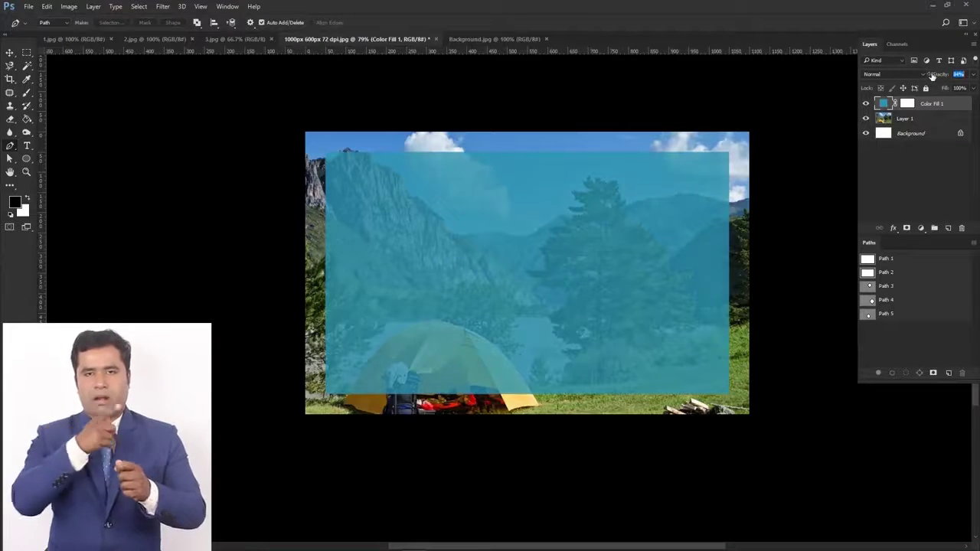
Copy the whole tent photo from 3.jpg and paste it into the banner document above the teal fill
click(240, 38)
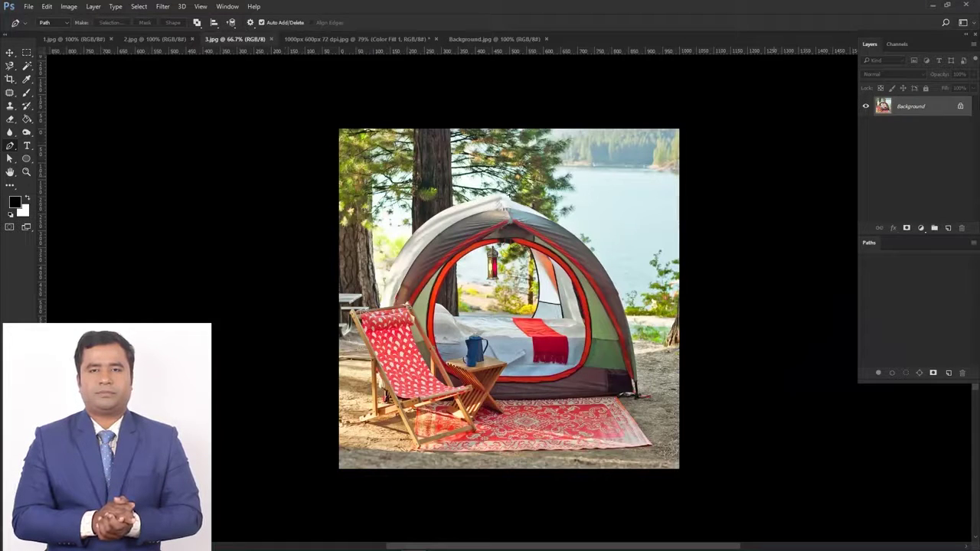
key(ctrl+a)
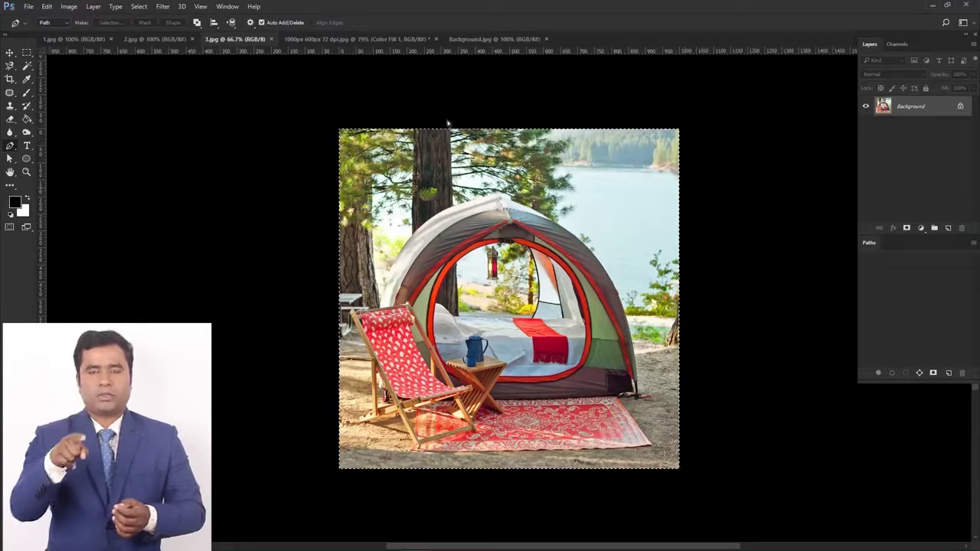
click(386, 39)
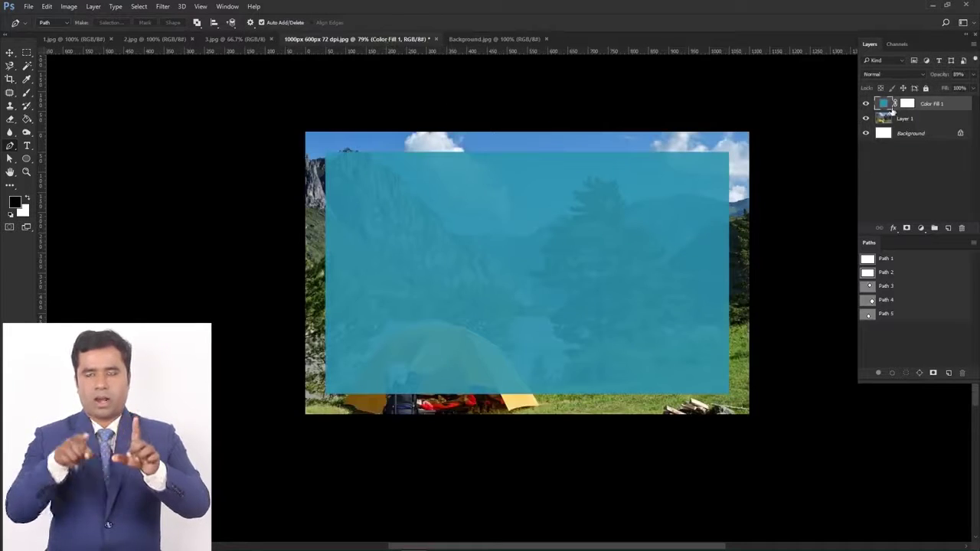
key(ctrl+v)
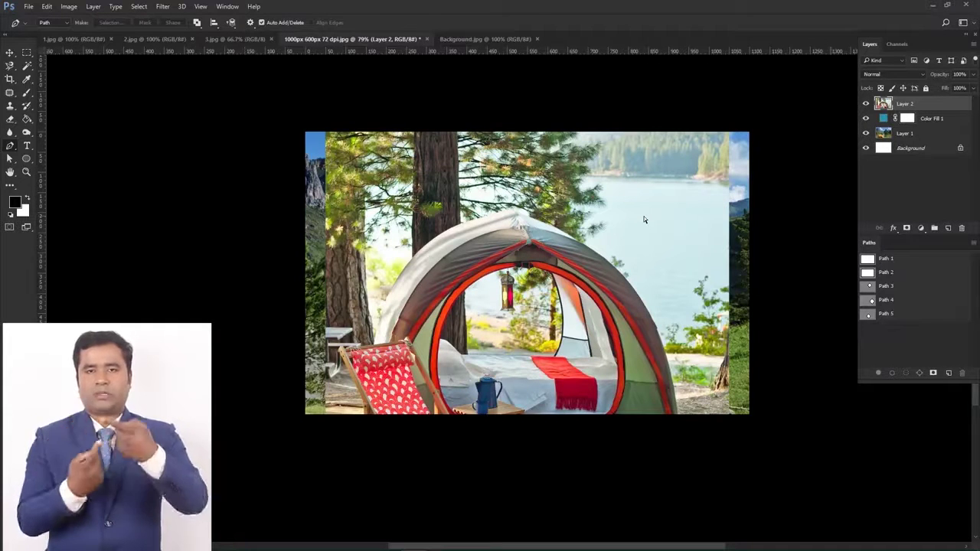
Scale the tent photo to about 32.5% and move it to the right part of the teal panel
key(ctrl+t)
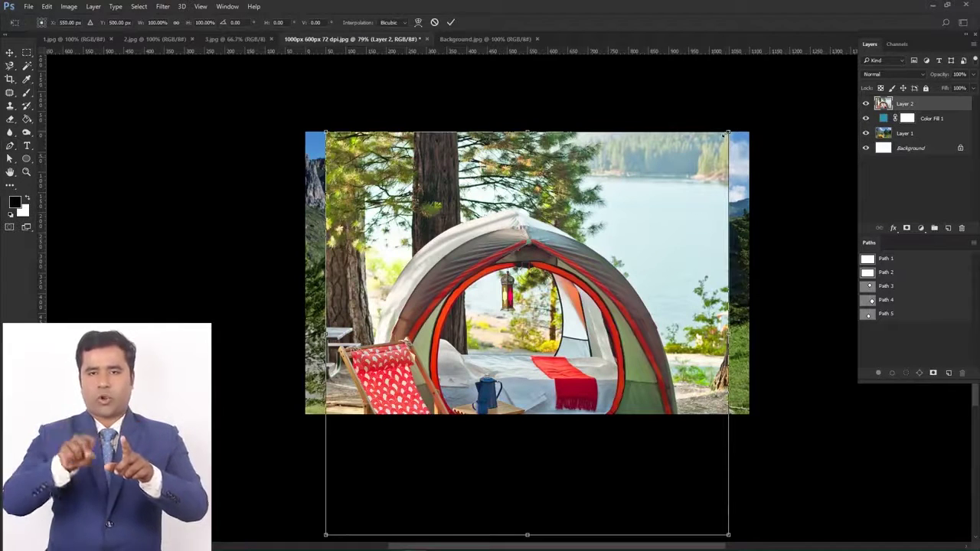
drag(727, 132, 593, 269)
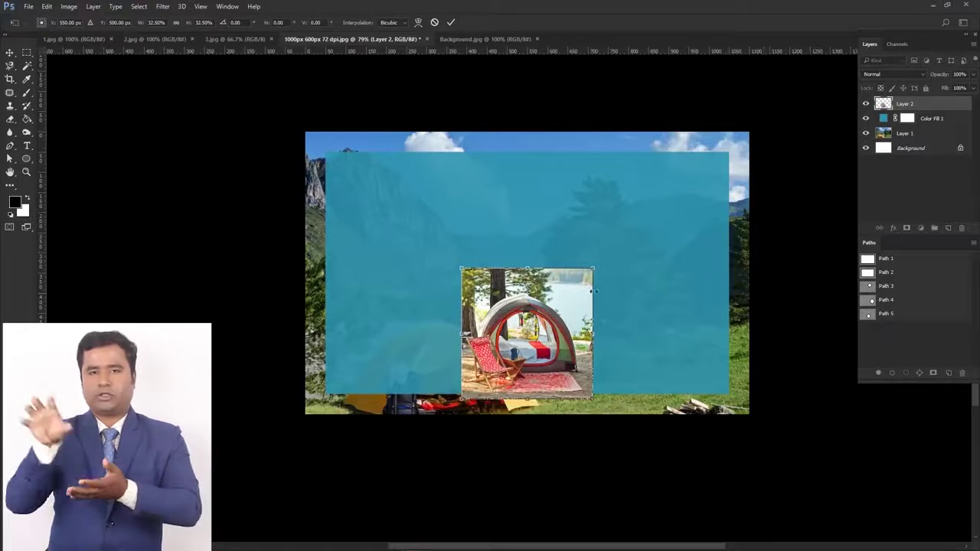
drag(539, 330, 675, 270)
key(Return)
key(p)
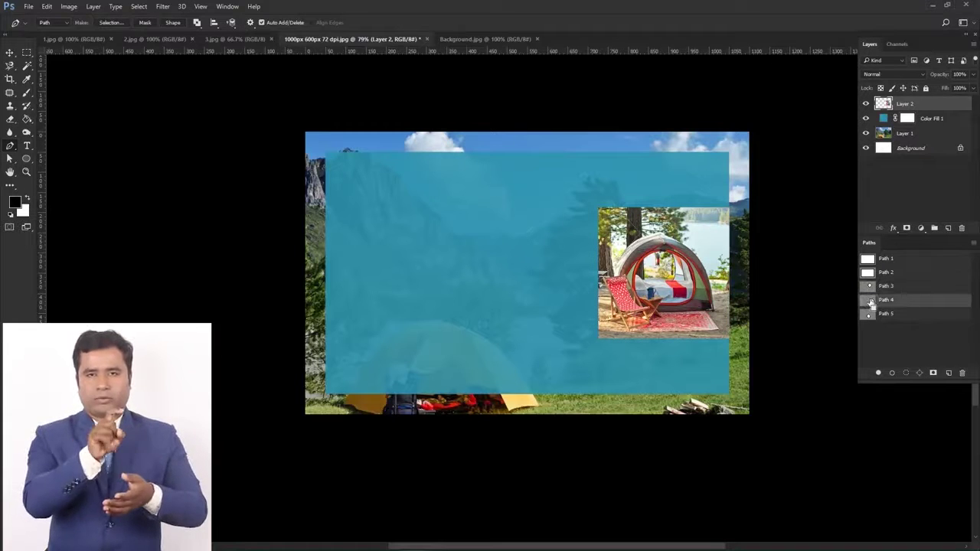
ctrl+click(872, 301)
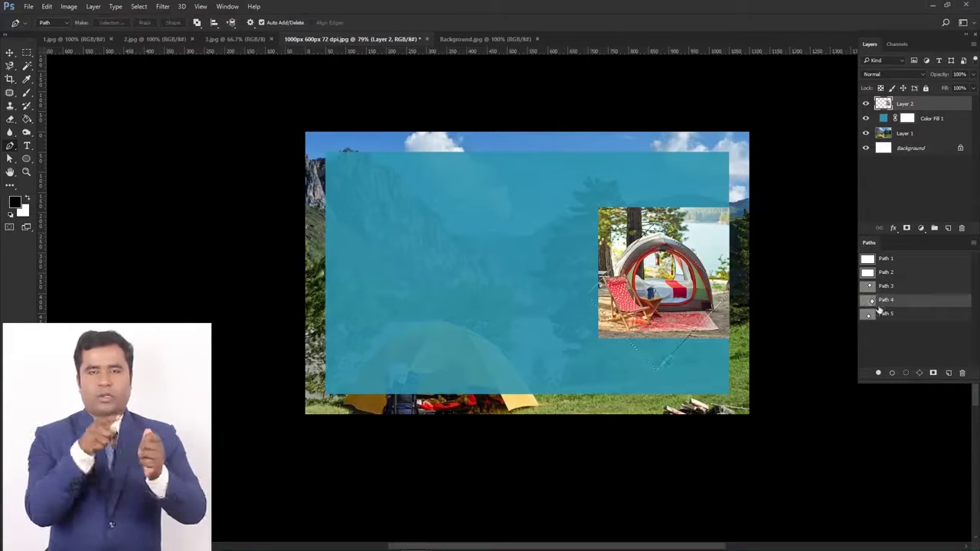
click(891, 332)
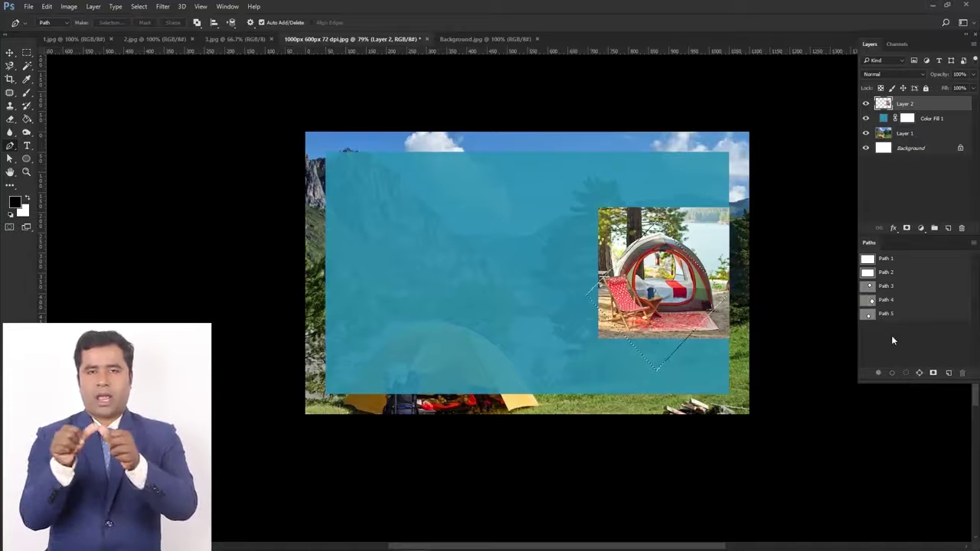
key(ctrl+d)
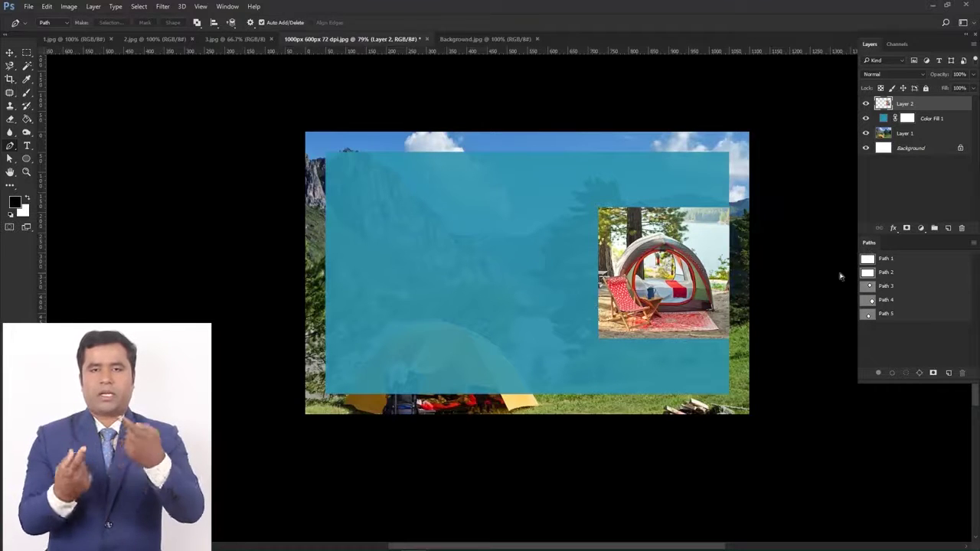
Enlarge the tent photo, reposition it to cover the Path 4 diamond and mask it with the Path 4 selection
key(ctrl+t)
drag(732, 209, 746, 188)
drag(716, 252, 698, 269)
key(Return)
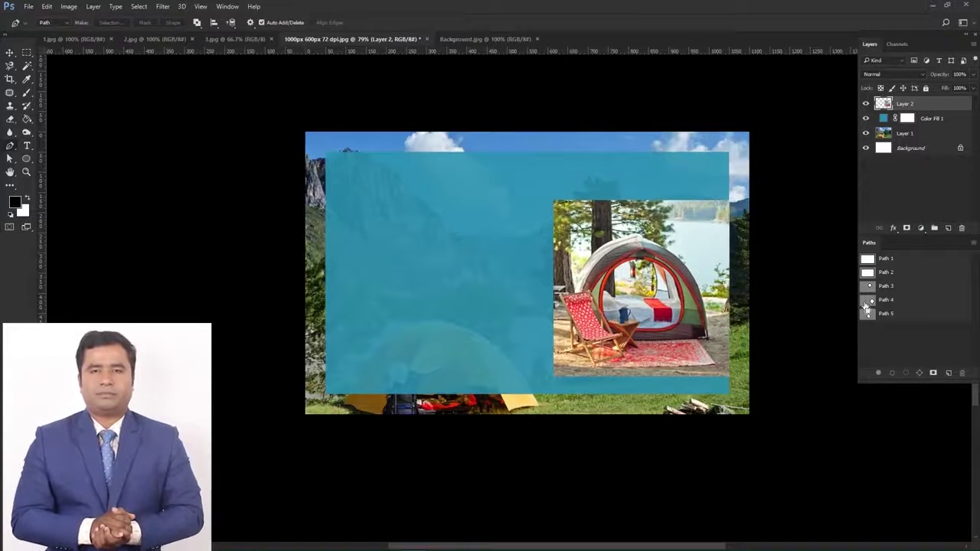
click(870, 301)
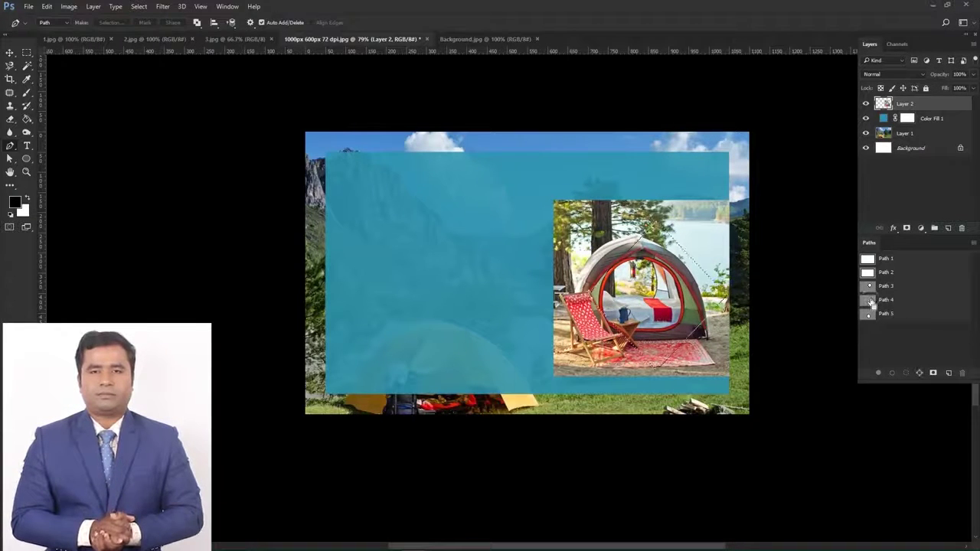
click(907, 228)
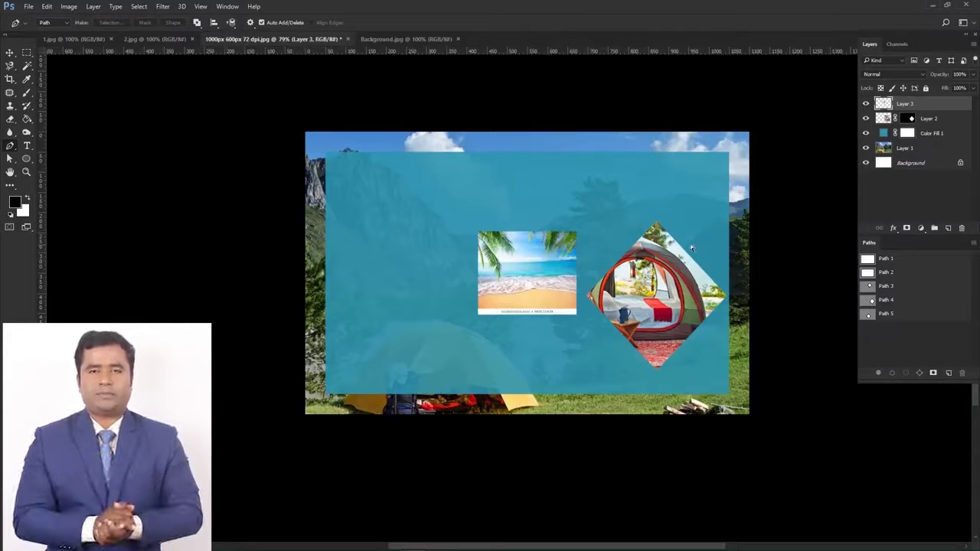
Move the beach photo up and to the right, just above the tent diamond
key(ctrl+t)
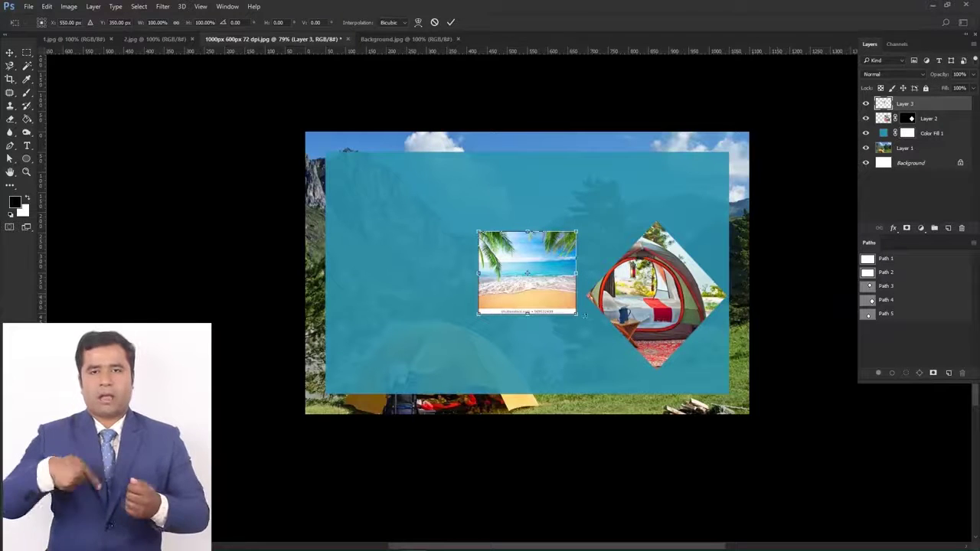
drag(557, 277, 616, 215)
key(Return)
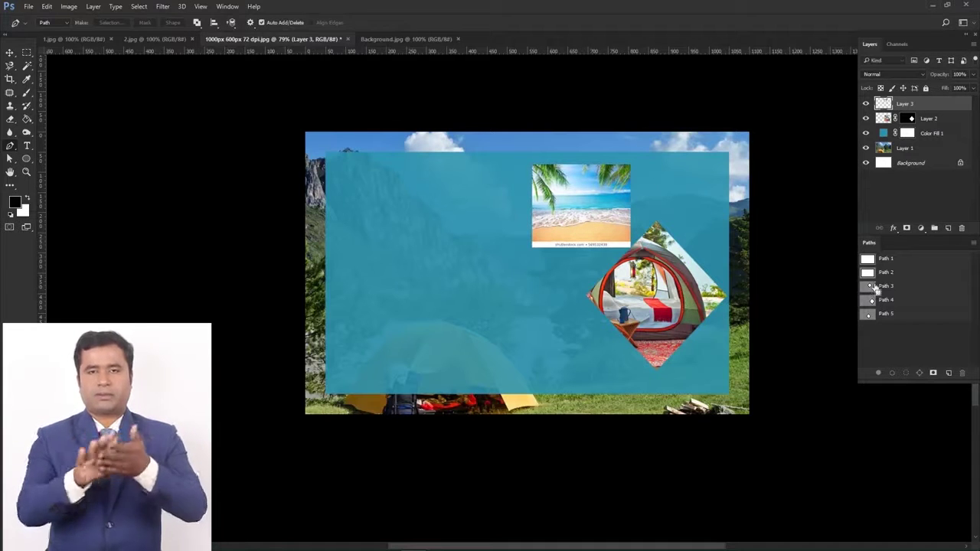
Enlarge the beach photo to about 164.8% over the Path 3 diamond and mask it with the Path 3 selection
key(ctrl+t)
drag(625, 225, 628, 199)
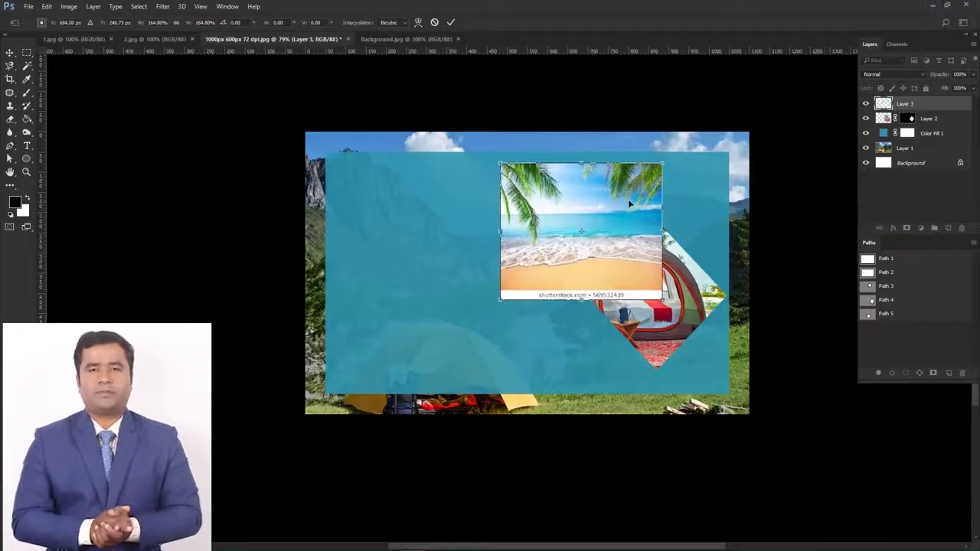
key(Return)
ctrl+click(869, 287)
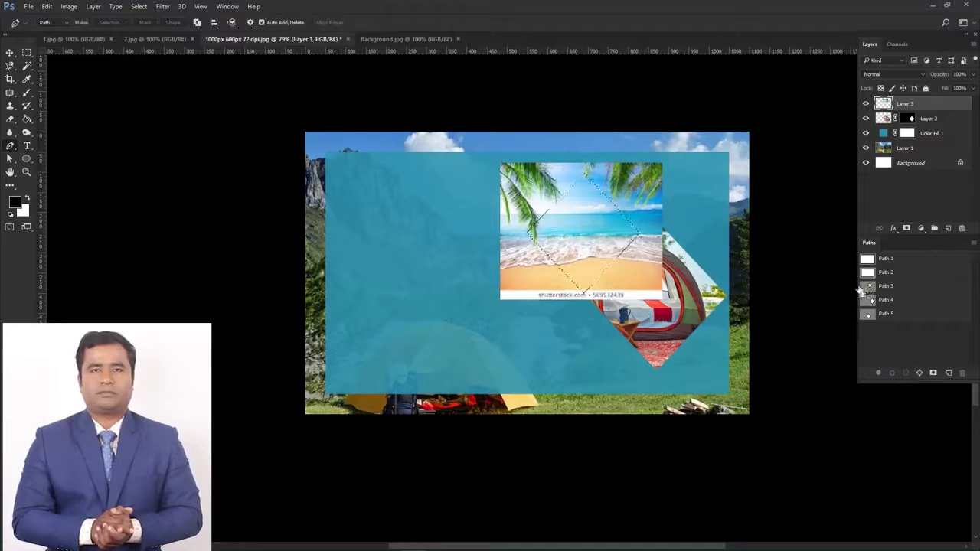
click(907, 228)
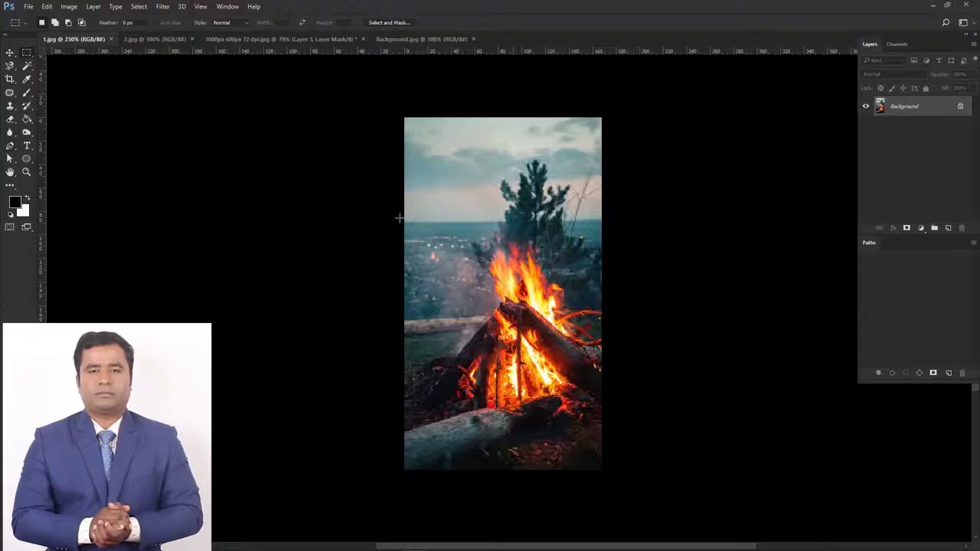
Bring the lower campfire area of 1.jpg into the banner at about 107% scale and mask it with the Path 5 selection
drag(399, 218, 661, 468)
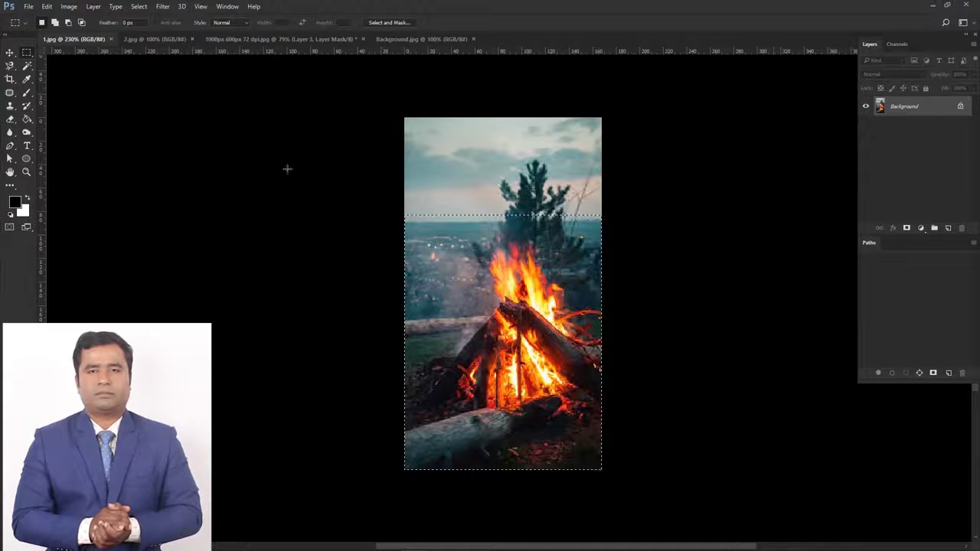
click(280, 39)
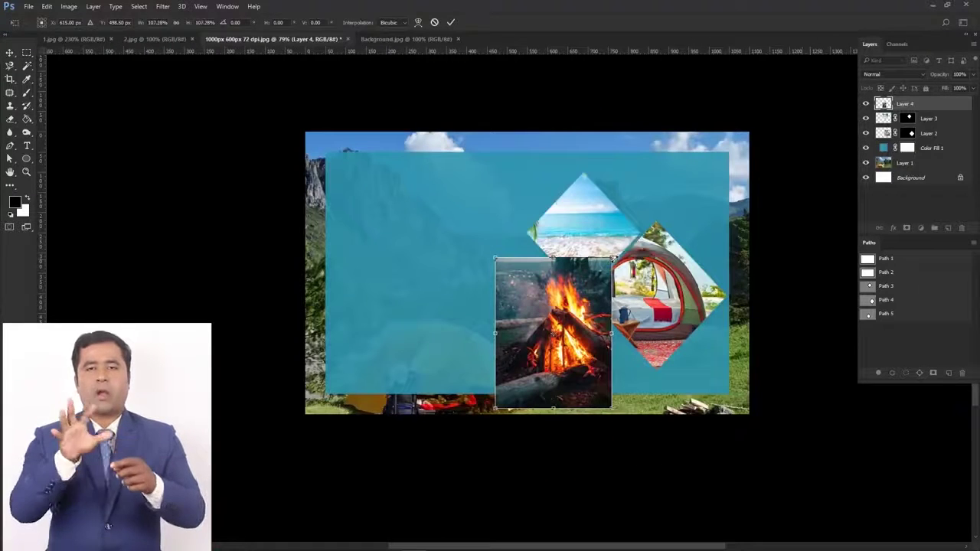
key(Return)
ctrl+click(873, 317)
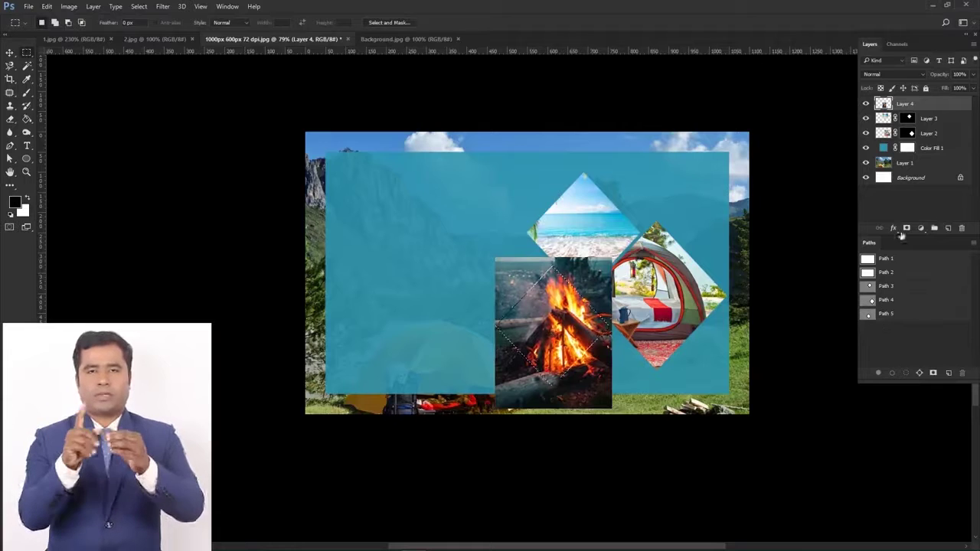
click(906, 228)
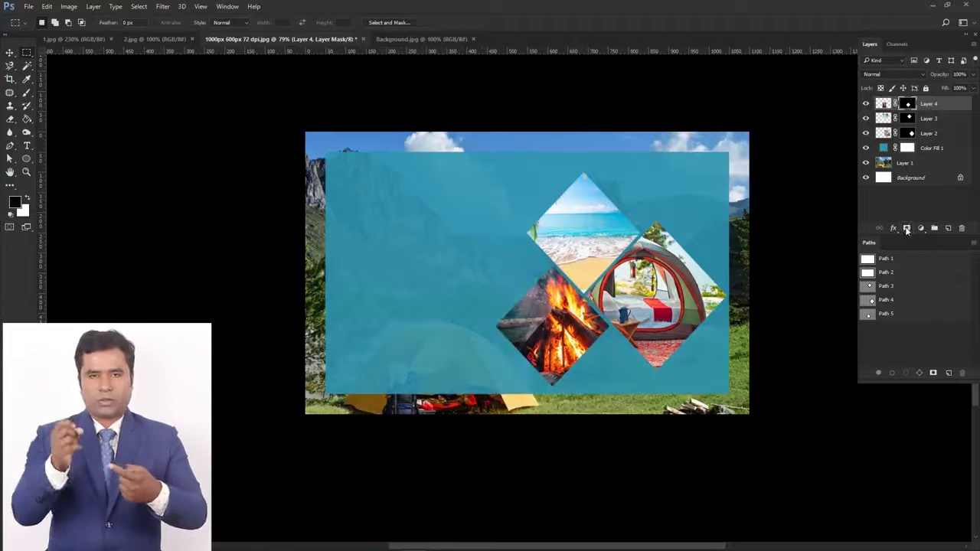
Add a solid color fill in yellow-green #a8b515 for the horizontal strip running from the banner's left edge to the campfire diamond
click(921, 229)
click(897, 240)
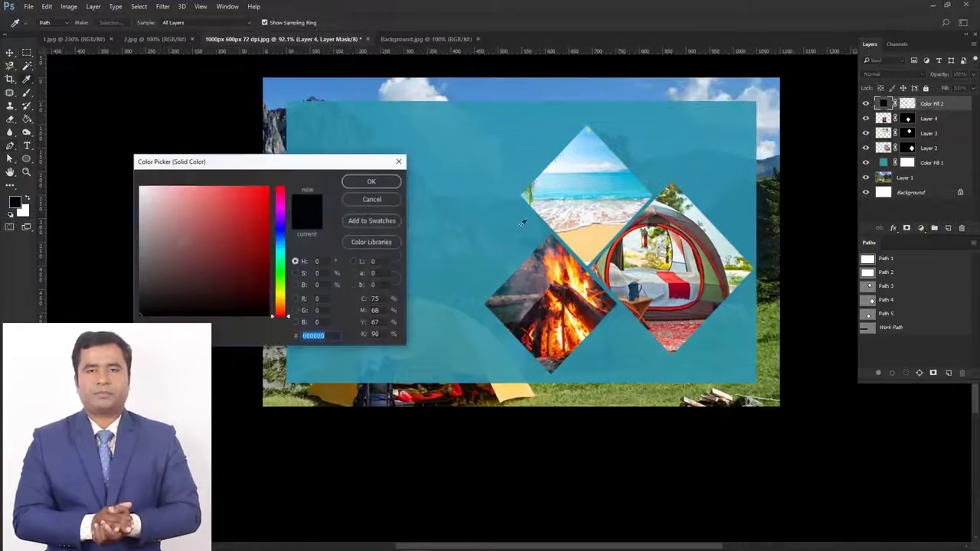
drag(253, 162, 630, 112)
click(655, 244)
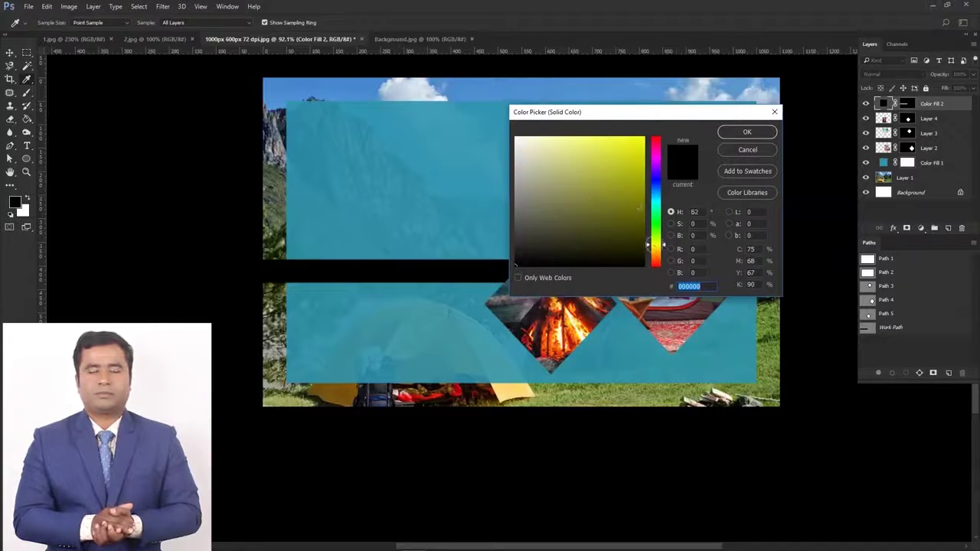
click(629, 162)
click(637, 189)
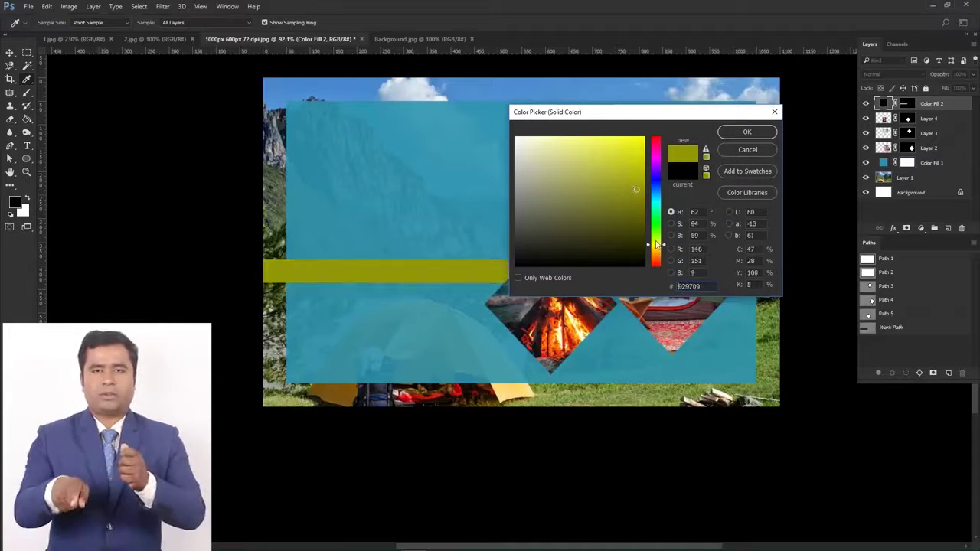
click(657, 250)
click(657, 244)
click(628, 174)
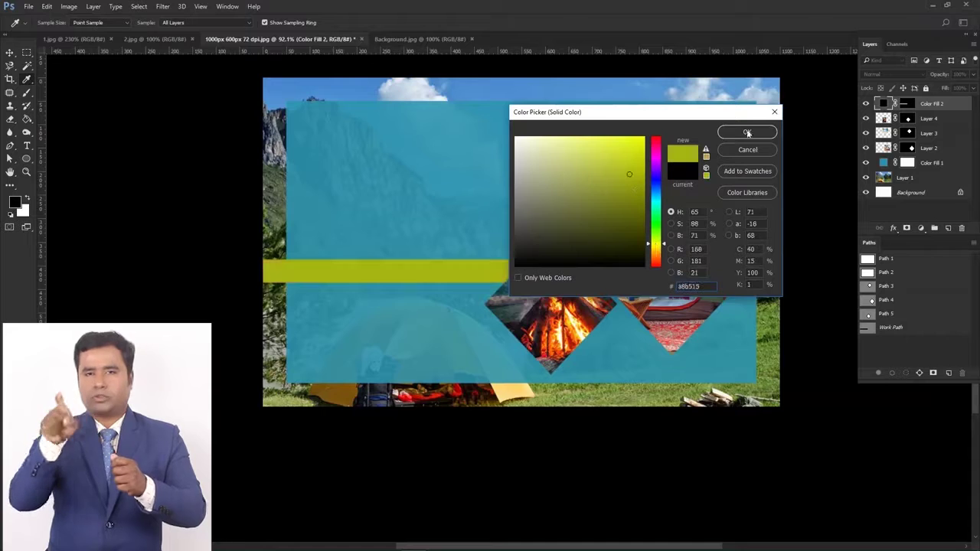
click(747, 132)
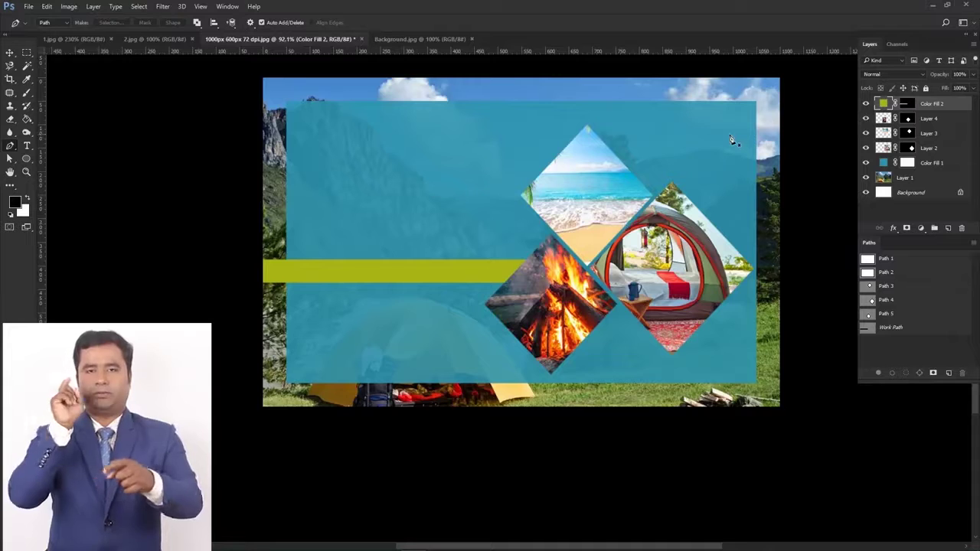
Add the text "Plan your camping at" near the upper-left area of the teal panel
click(27, 145)
click(325, 152)
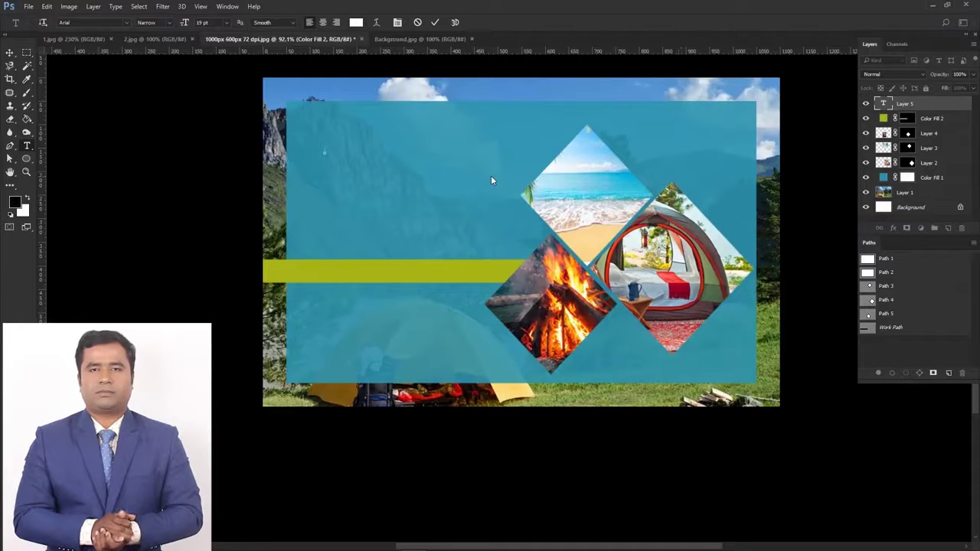
text(Plan)
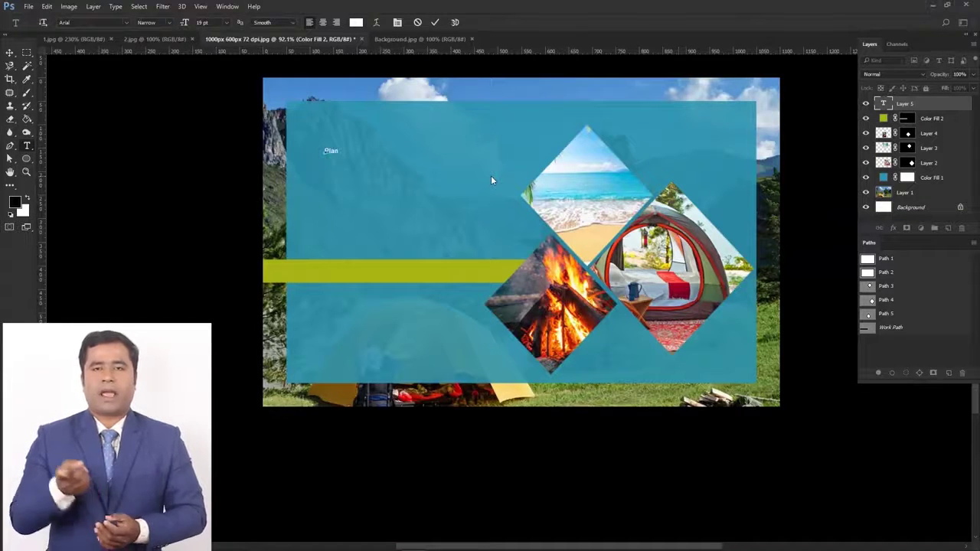
text( your cam)
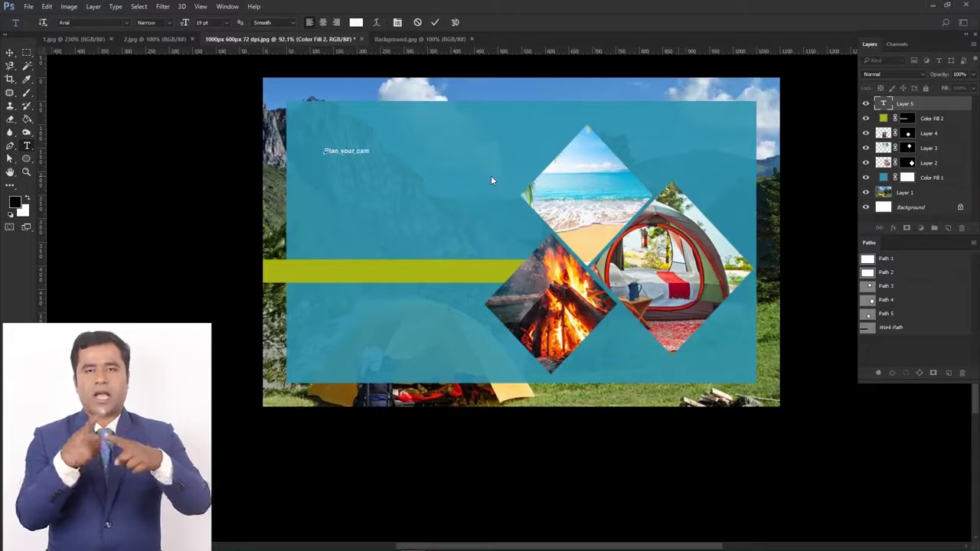
text(ping at)
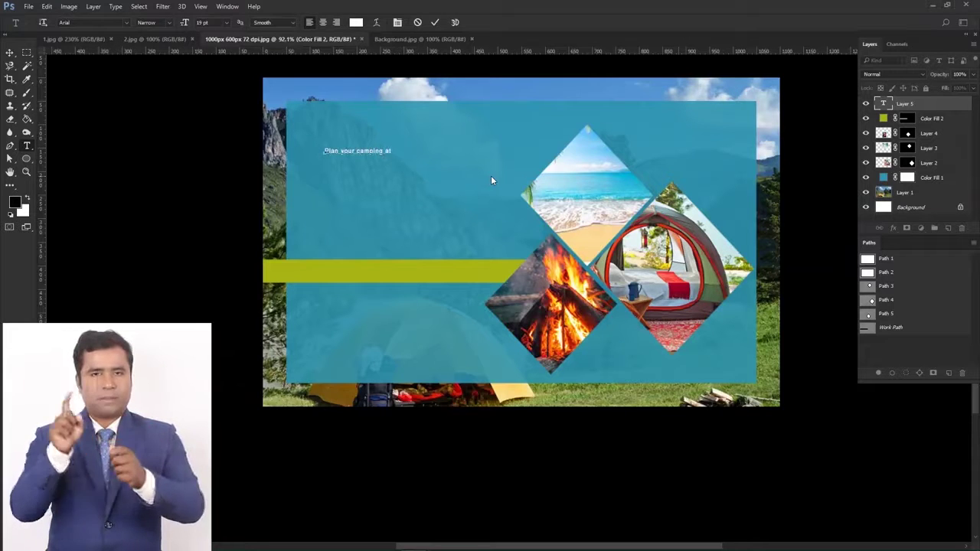
Enlarge the whole "Plan your camping at" line to a font size of 47 pt
click(396, 22)
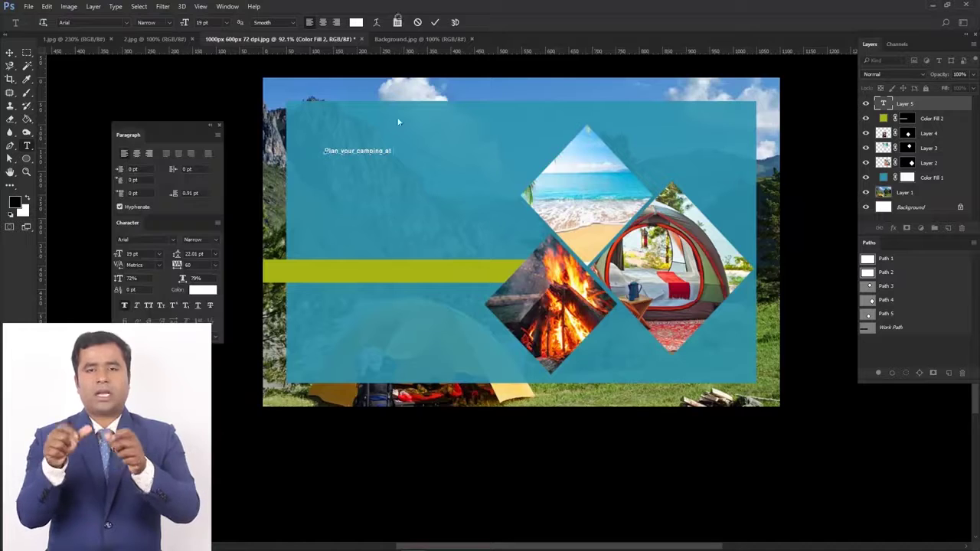
scroll(316, 116, up, 3)
key(ctrl+a)
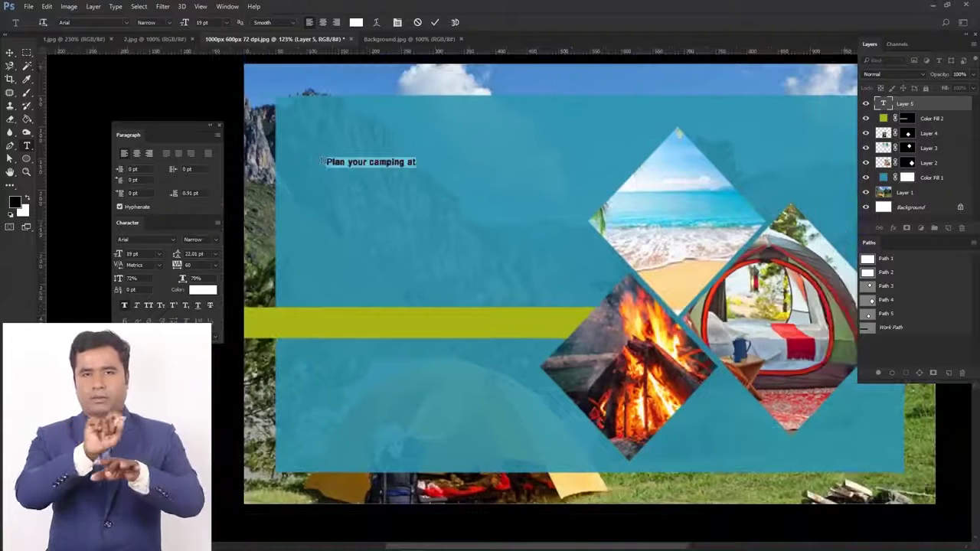
click(147, 256)
key(Up)
key(Up)
key(Up)
key(Up)
key(Up)
key(Up)
key(Up)
key(Up)
key(Up)
key(Up)
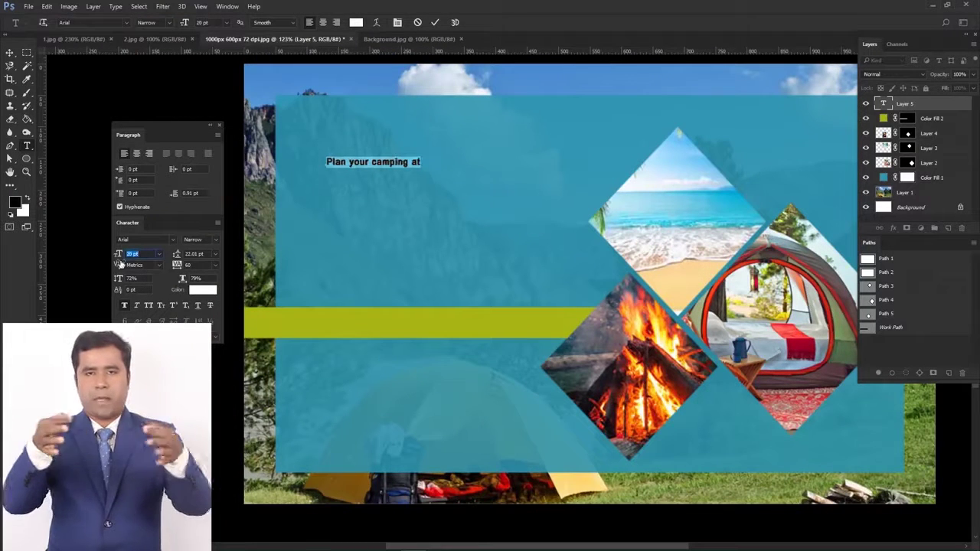
key(Up)
key(Up)
key(Up)
key(Up)
key(Up)
key(Up)
key(Up)
key(Up)
key(Up)
key(Up)
key(Up)
key(Up)
key(Up)
key(Up)
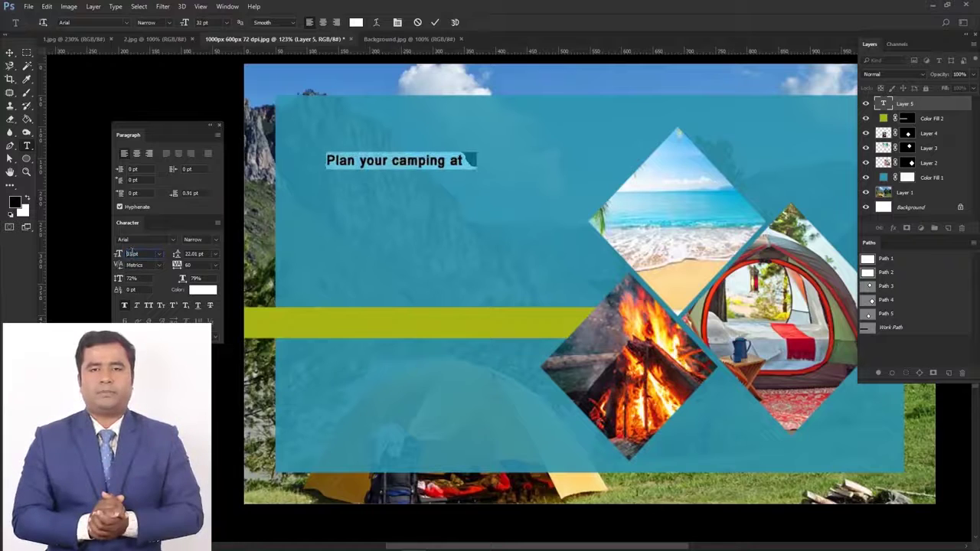
key(Up)
key(Up)
key(Up)
key(Up)
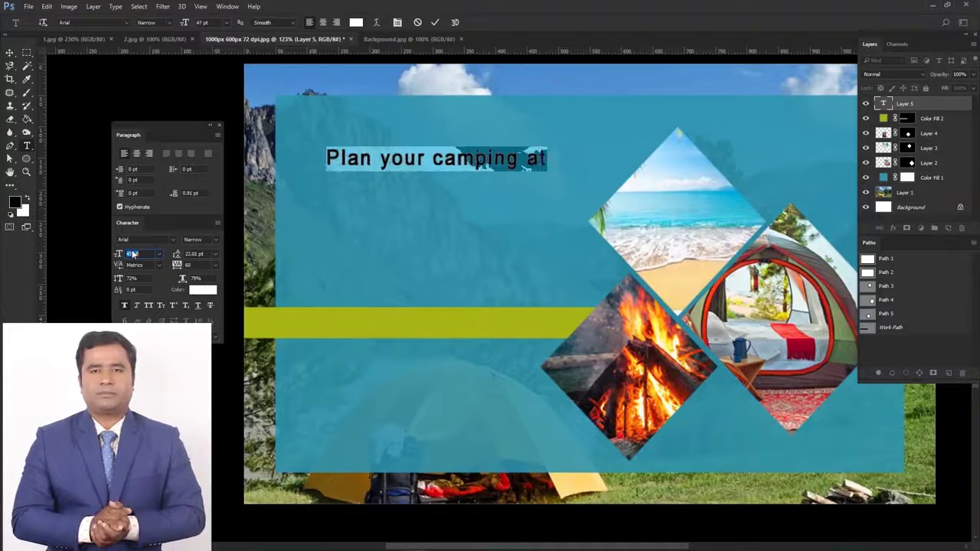
key(ctrl+Return)
Add the text "Bandarban" below the "Plan your camping at" line and enlarge it to 98 pt
key(ctrl+0)
click(347, 211)
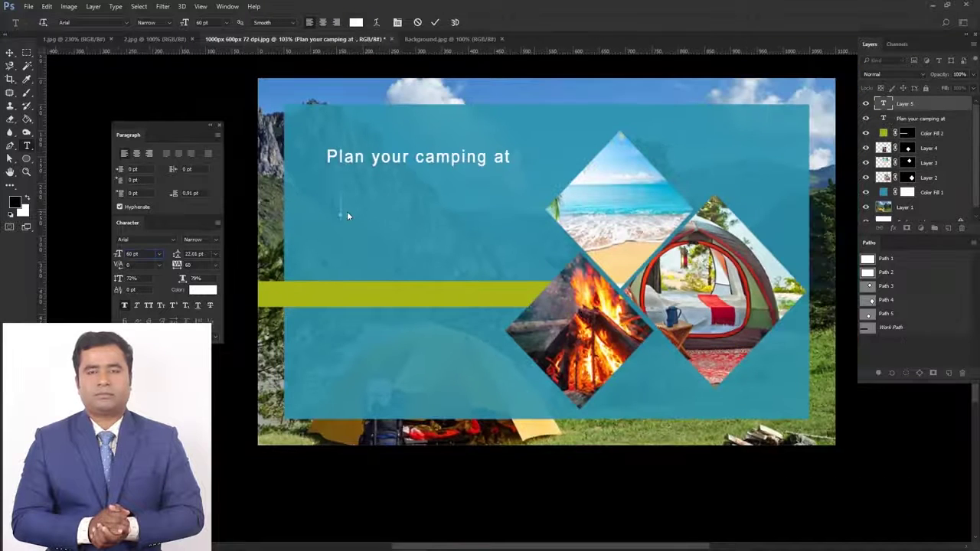
text(Ban)
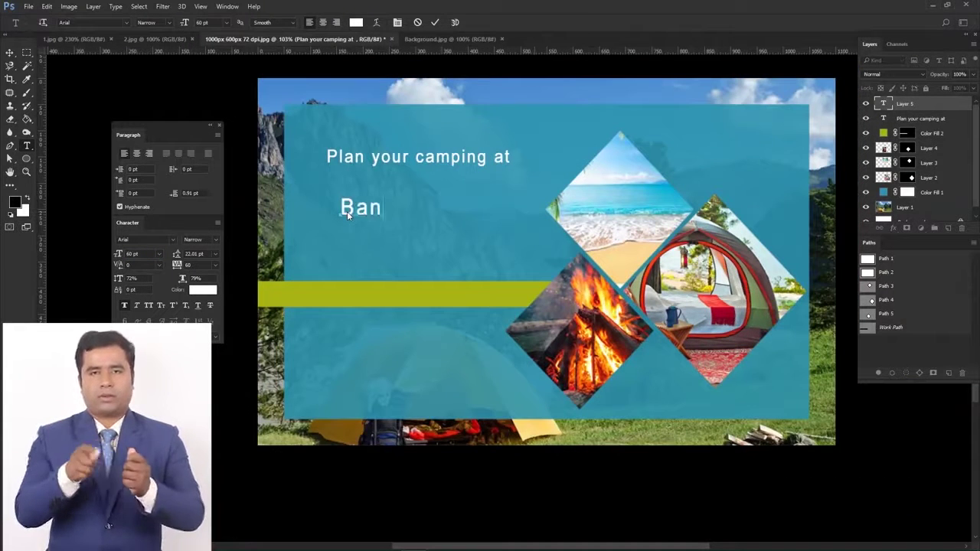
text(darban)
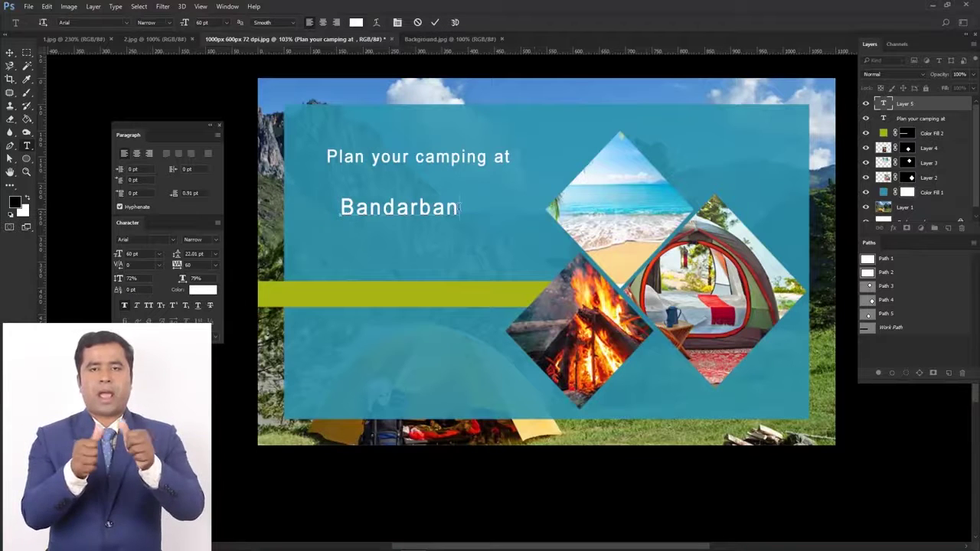
drag(461, 207, 340, 207)
drag(119, 254, 96, 247)
key(ctrl+Return)
key(ctrl+0)
Recolor the "Bandarban" text to bright yellow #fff000
click(204, 289)
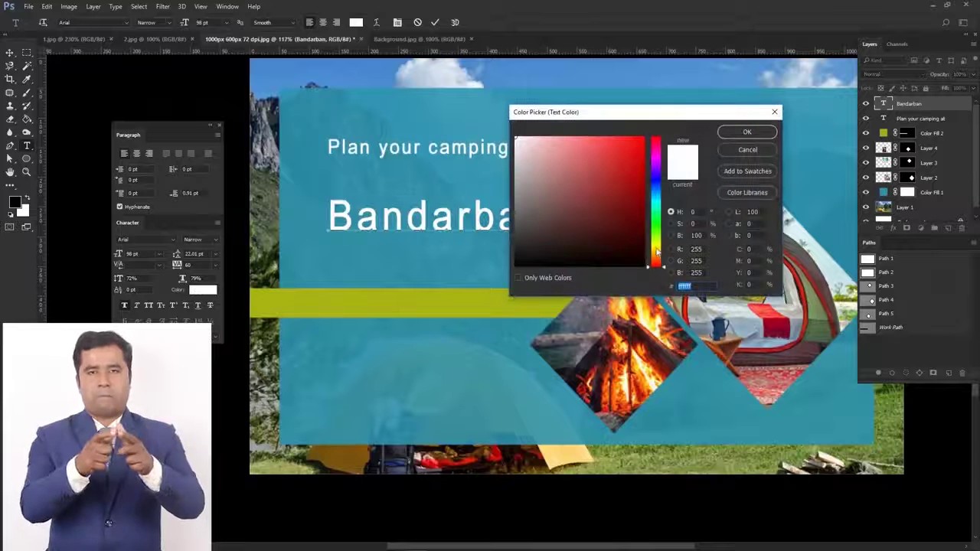
drag(657, 252, 657, 247)
click(644, 139)
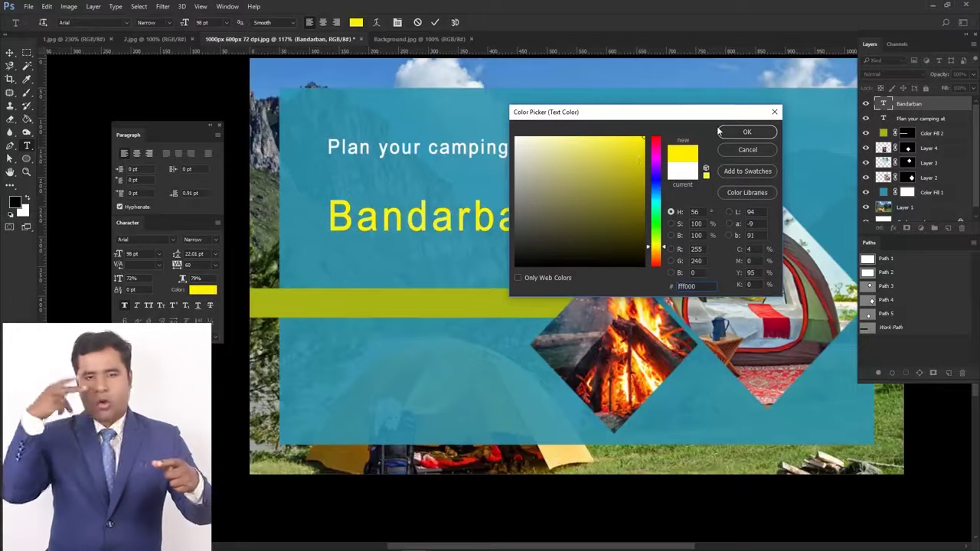
click(747, 132)
key(ctrl+Return)
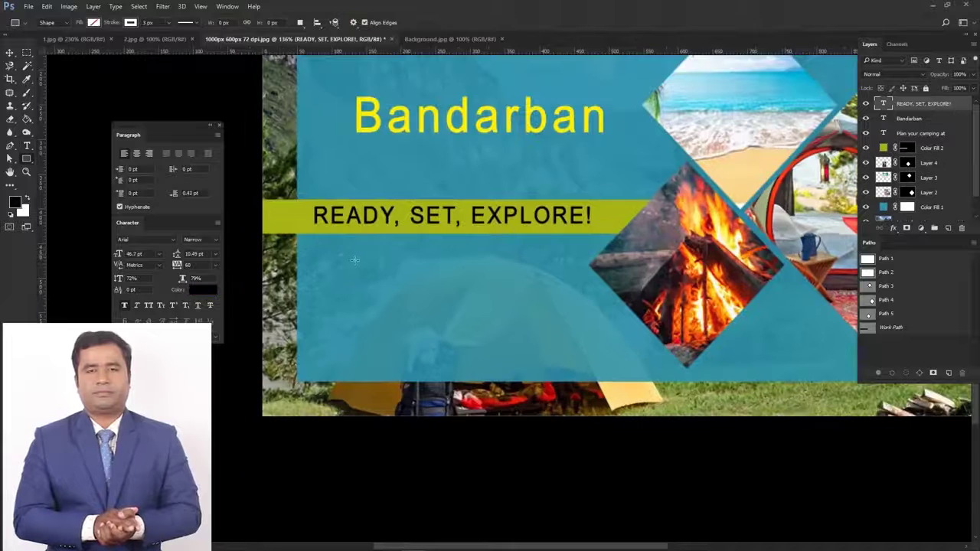
Draw an unfilled rectangle with a 3 px white outline, about 295 x 122 px, below the yellow-green strip
drag(346, 257, 550, 340)
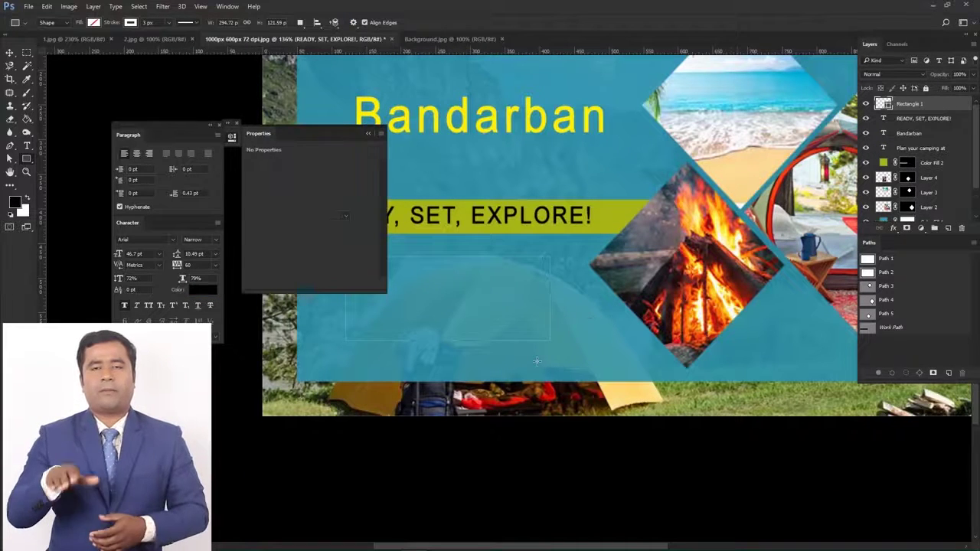
click(368, 134)
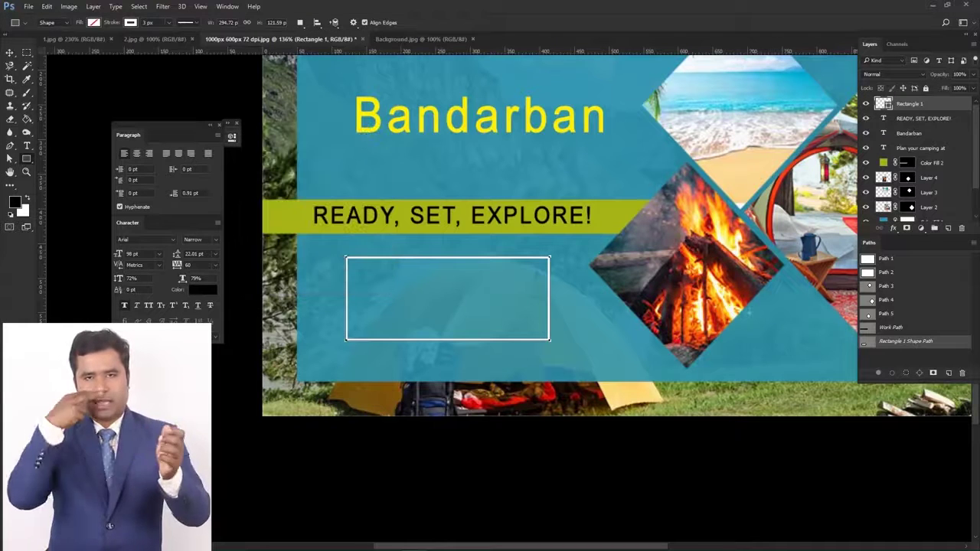
click(874, 360)
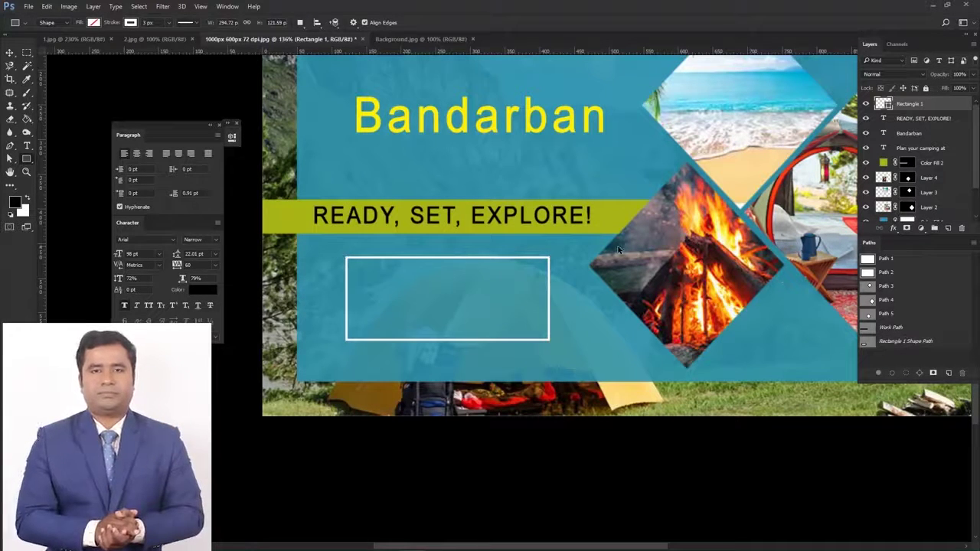
Scale the white outlined rectangle down slightly about its center
key(ctrl+t)
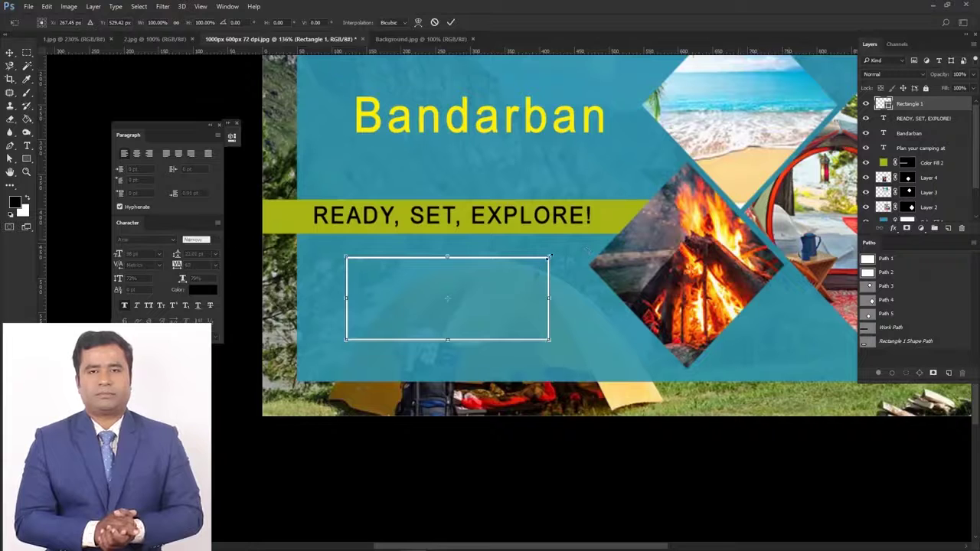
drag(548, 258, 530, 265)
key(Return)
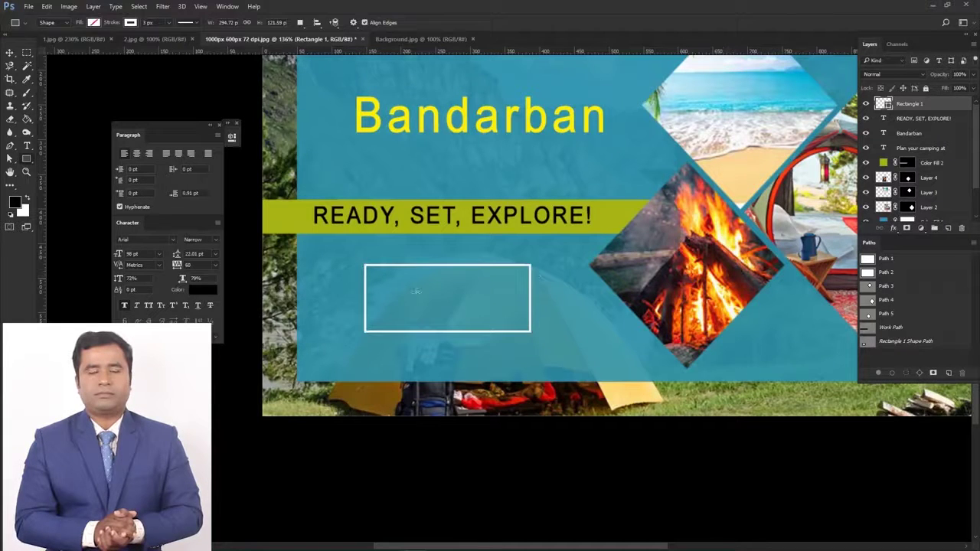
mouse_move(452, 279)
mouse_down()
mouse_move(438, 286)
mouse_move(447, 284)
mouse_up()
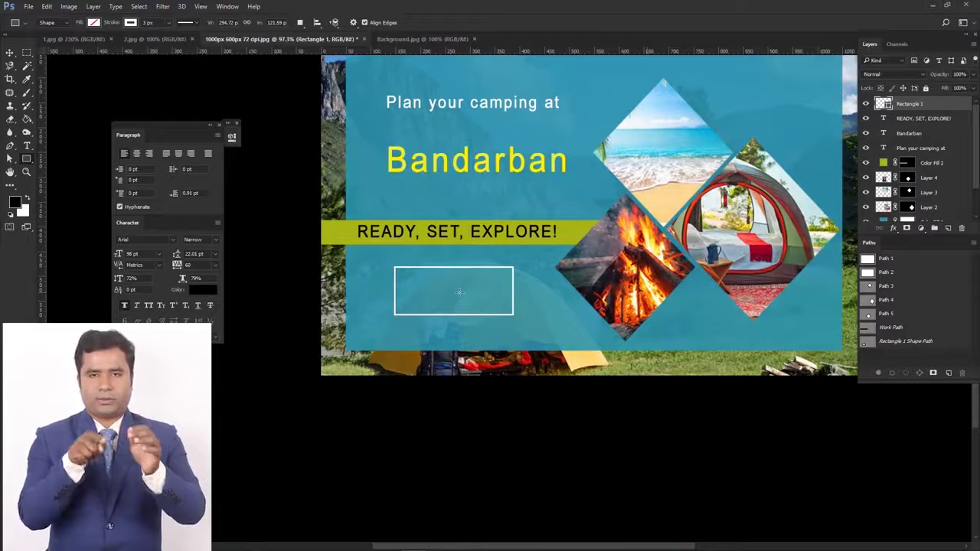
Add the text "READMORE", scale it to about 50.7% and center it inside the white outlined rectangle
click(27, 146)
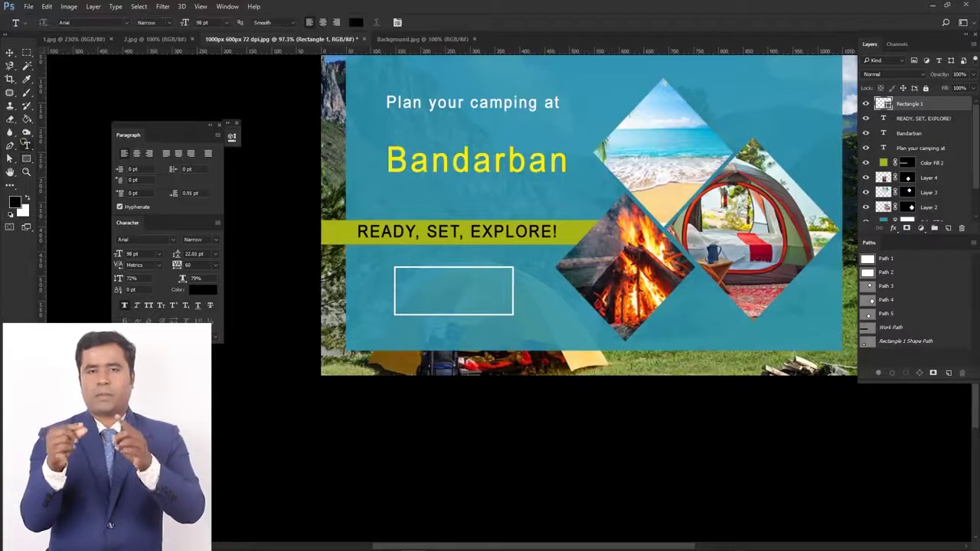
click(406, 293)
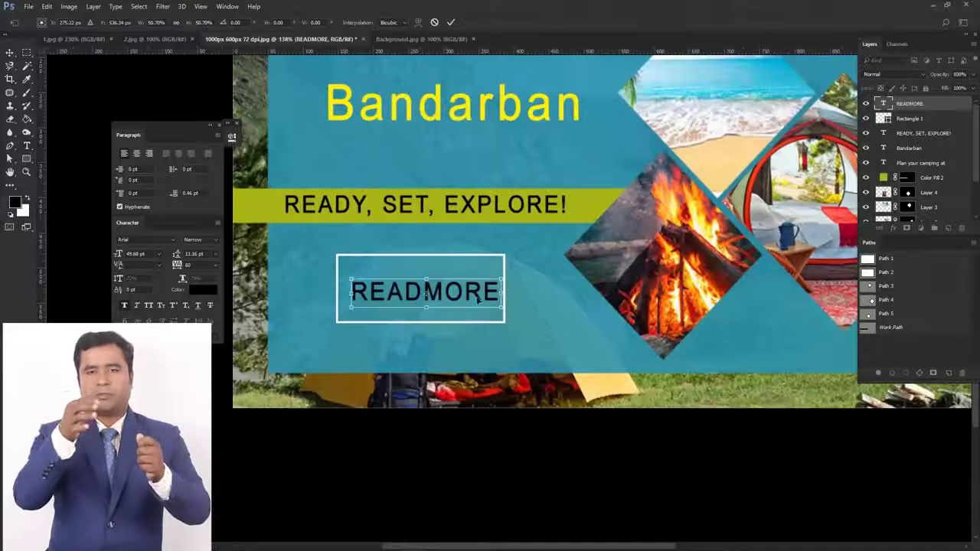
drag(461, 297, 318, 286)
key(Return)
Recolor the "READMORE" text to white #ffffff
key(t)
click(203, 290)
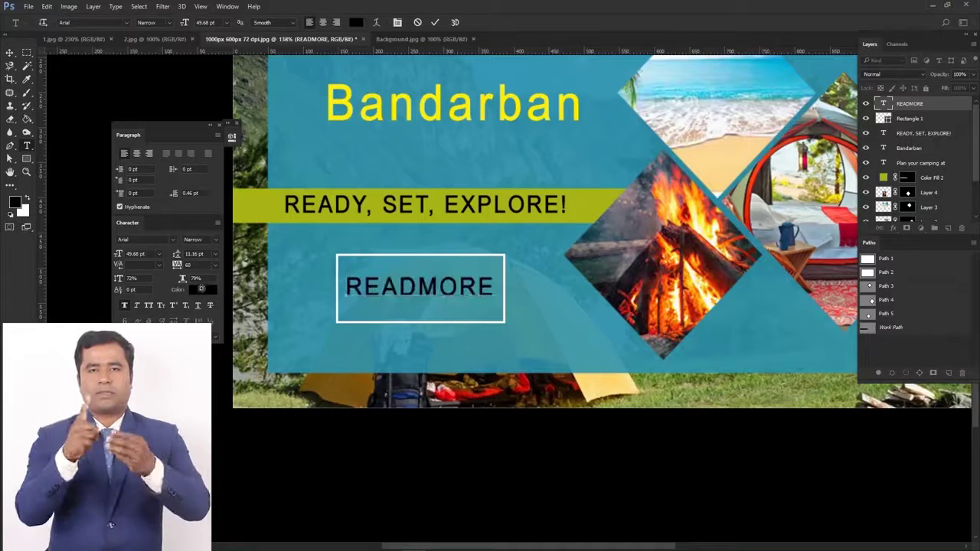
text(ffffff)
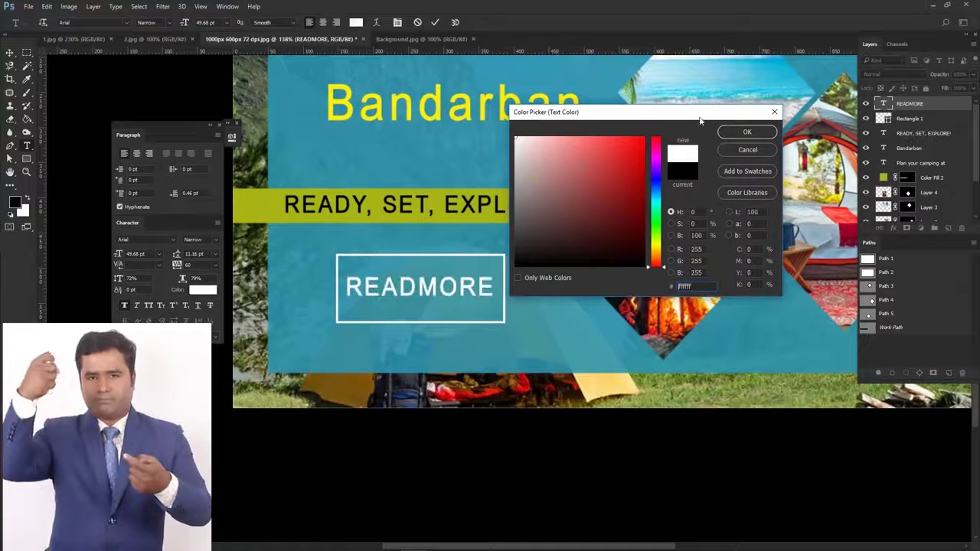
click(747, 131)
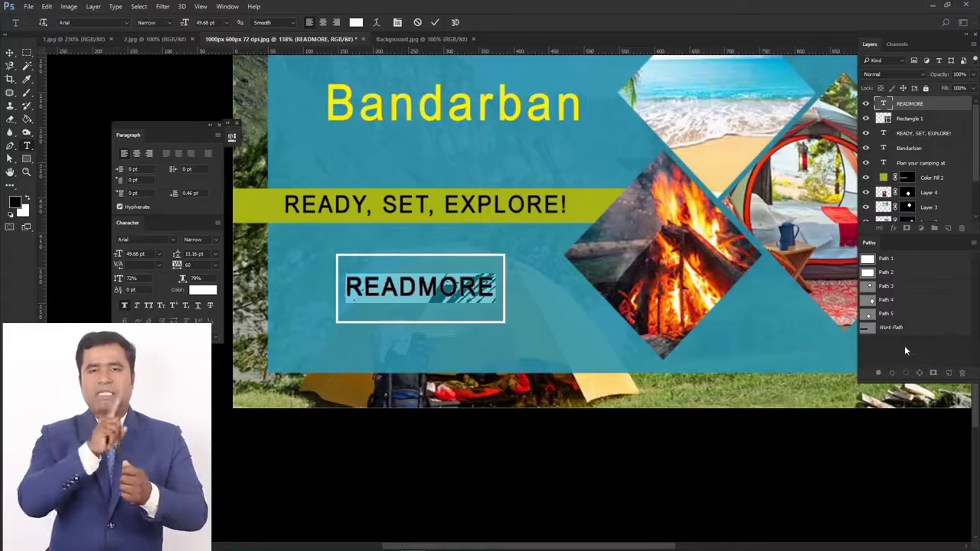
click(905, 346)
Set the font size of the "Bandarban" text to 117 pt
key(ctrl+0)
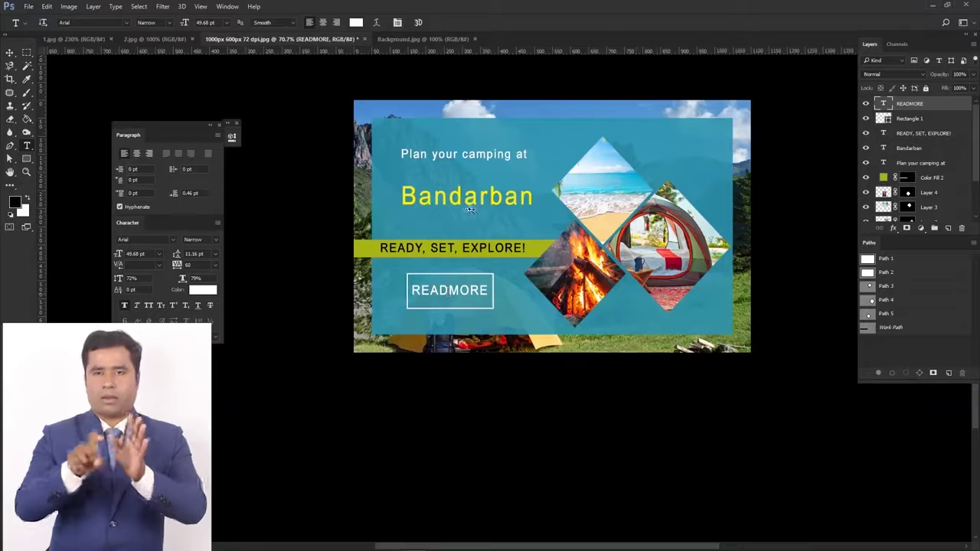
scroll(470, 210, up, 1)
drag(542, 196, 392, 196)
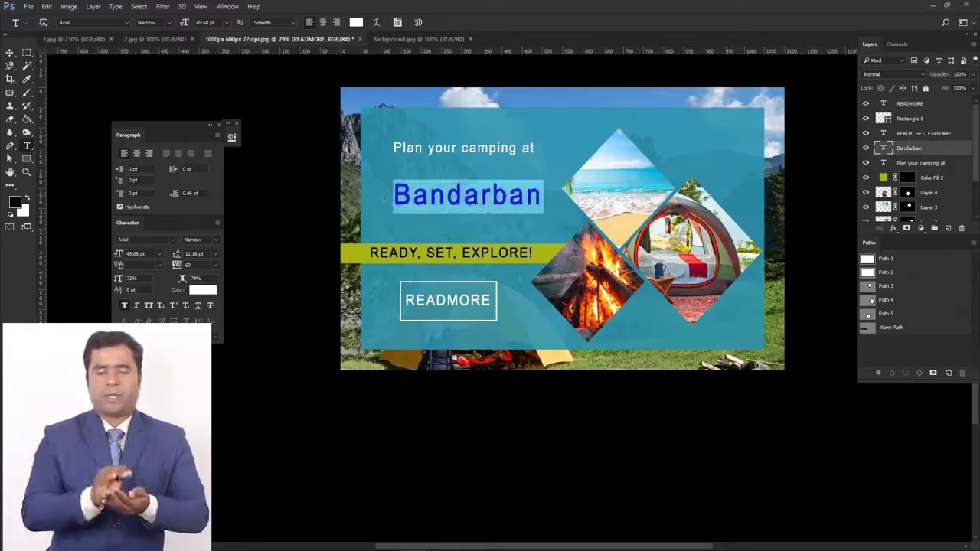
click(141, 253)
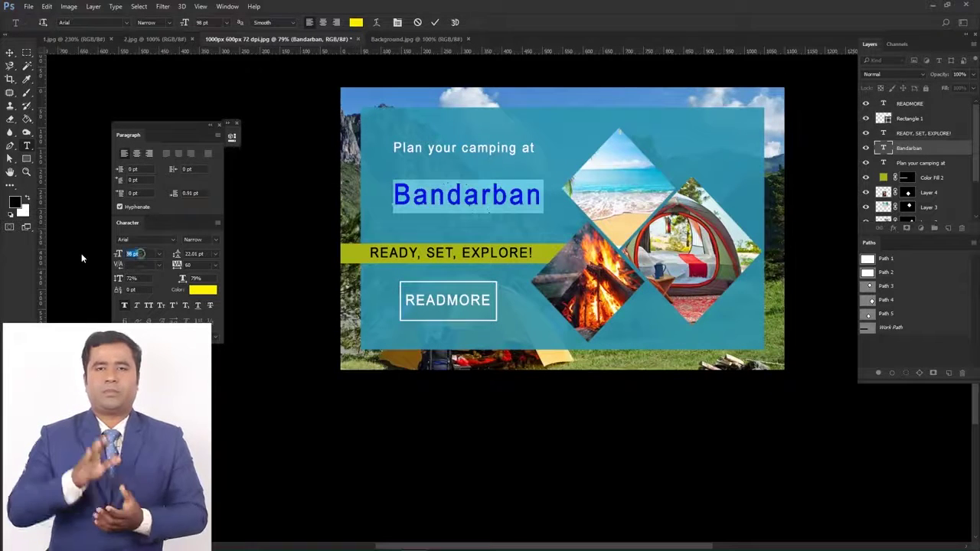
text(95)
key(Return)
key(Up)
key(Up)
key(Up)
key(Up)
key(Up)
key(Up)
key(Up)
key(Up)
key(Up)
key(Up)
key(Up)
key(Up)
key(Up)
key(Up)
key(Up)
key(Up)
key(Up)
key(Up)
key(Up)
key(Up)
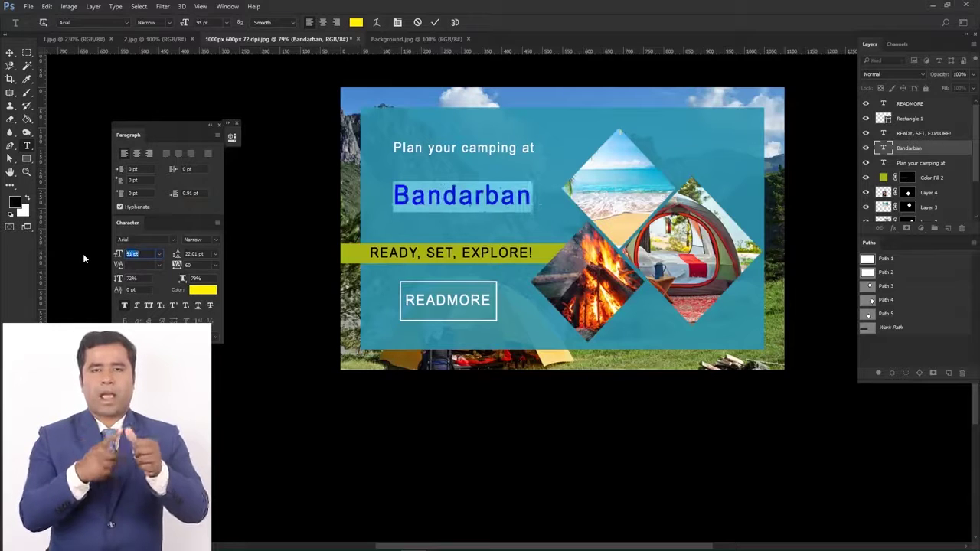
key(Down)
key(Down)
key(Down)
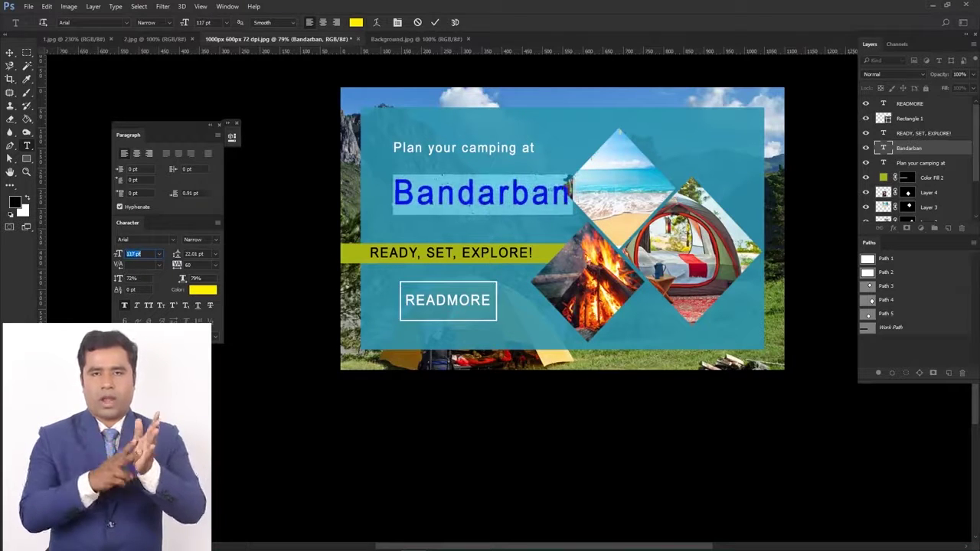
click(879, 350)
key(Escape)
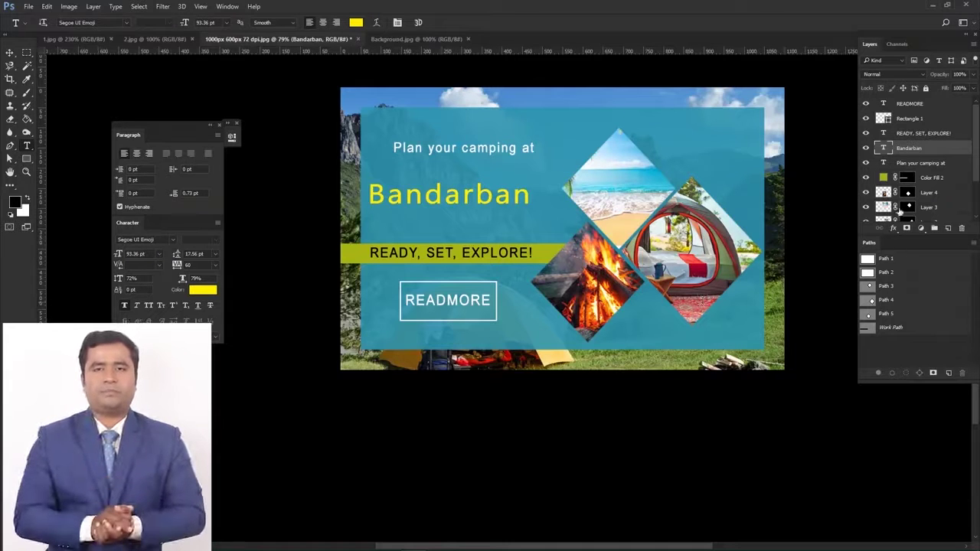
Recolor the large panel fill behind the texts and photos to blue #2475ae
scroll(888, 183, down, 2)
double_click(884, 186)
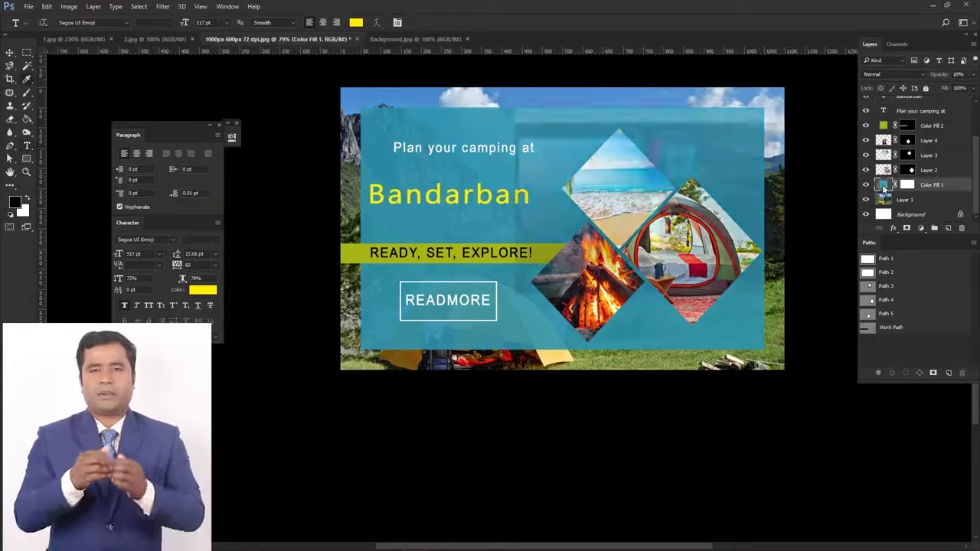
drag(657, 115, 851, 209)
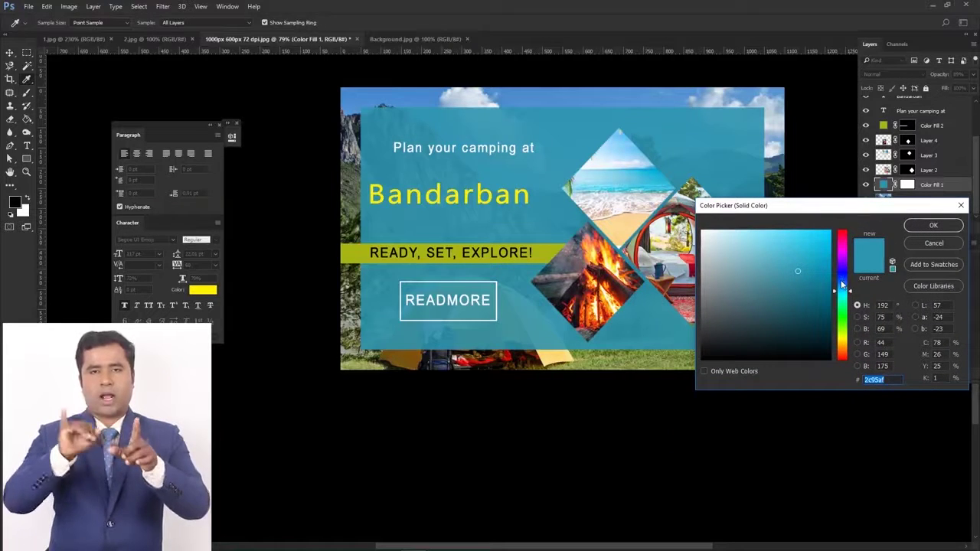
mouse_move(842, 285)
mouse_down()
mouse_move(842, 275)
mouse_move(842, 287)
mouse_up()
click(803, 271)
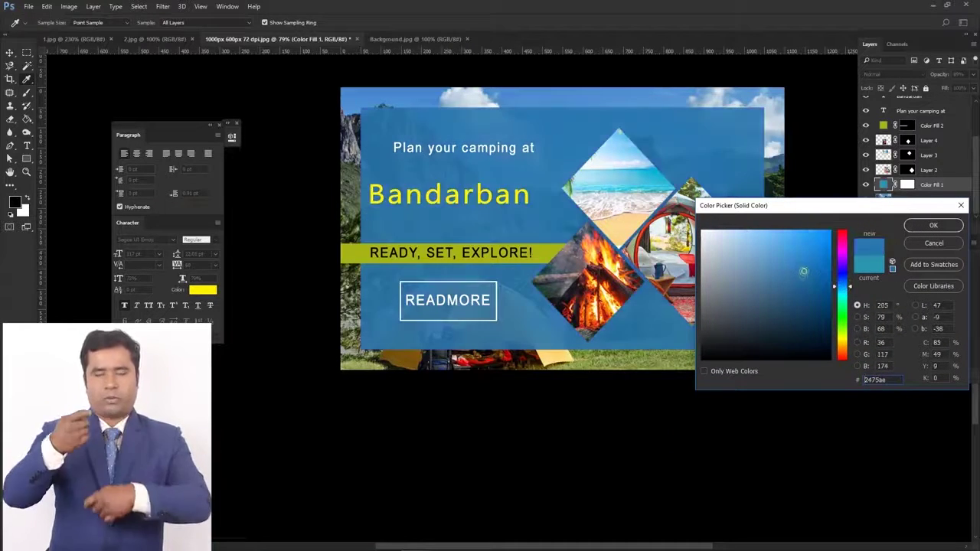
click(934, 226)
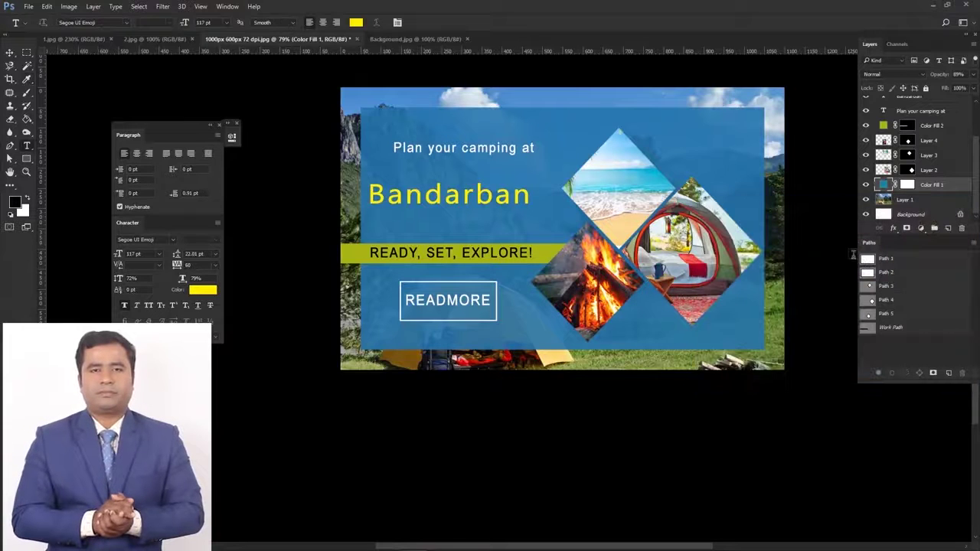
Recolor the strip behind "READY, SET, EXPLORE!" to a brighter yellow-green of the same hue
double_click(885, 126)
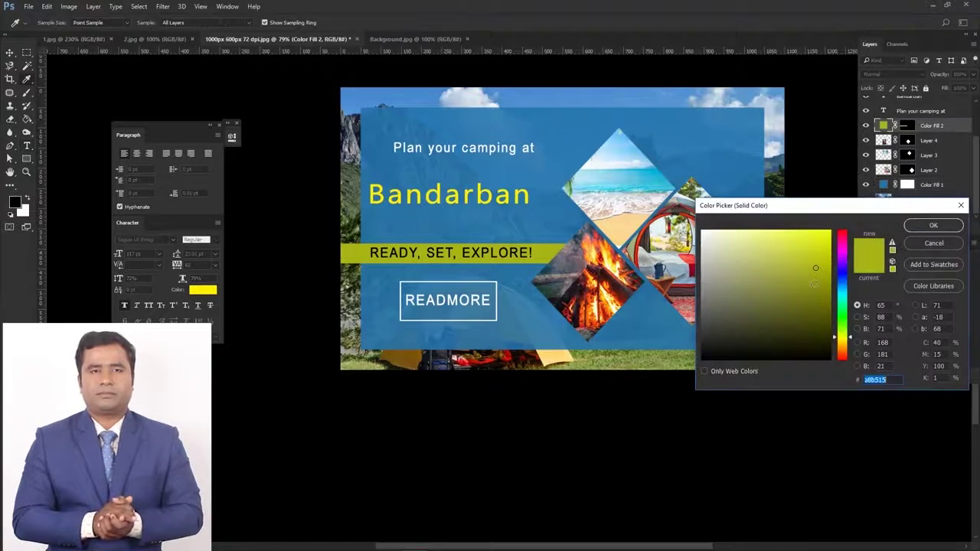
click(818, 253)
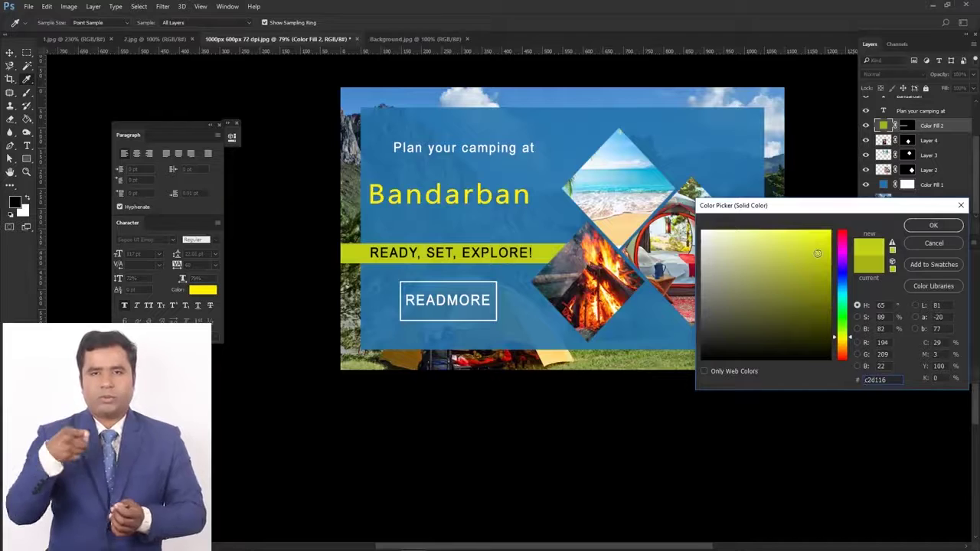
click(818, 250)
click(931, 225)
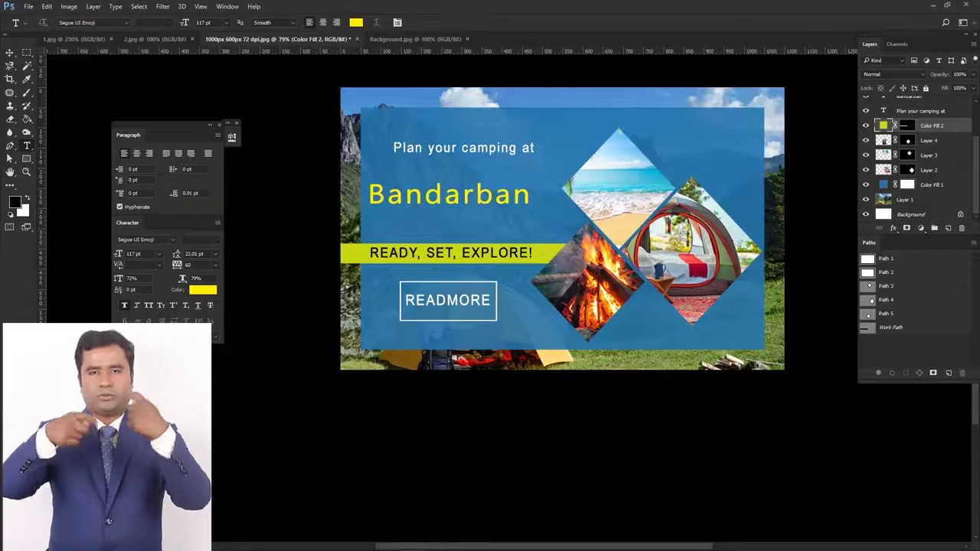
Add a Curves adjustment directly above the background photo and pull the midtones down slightly to darken it
click(905, 199)
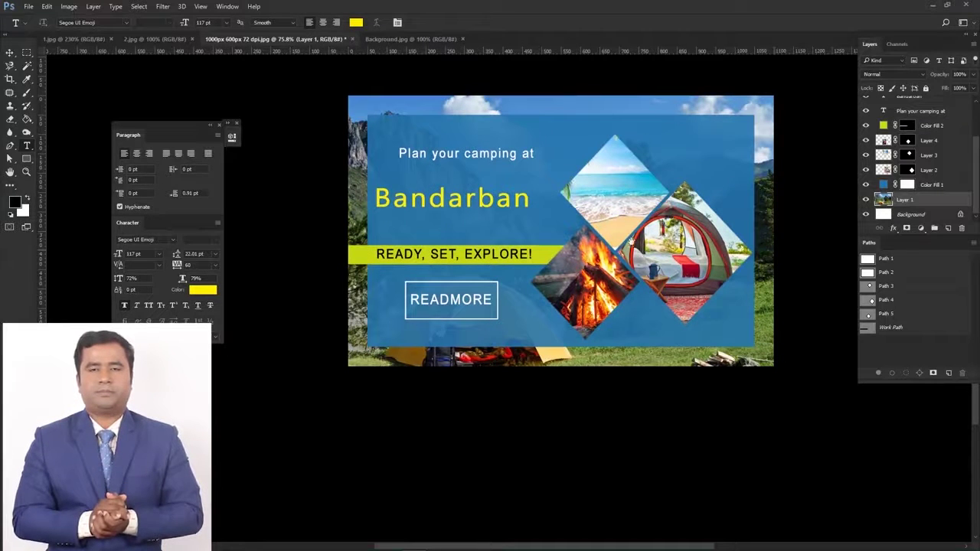
click(921, 228)
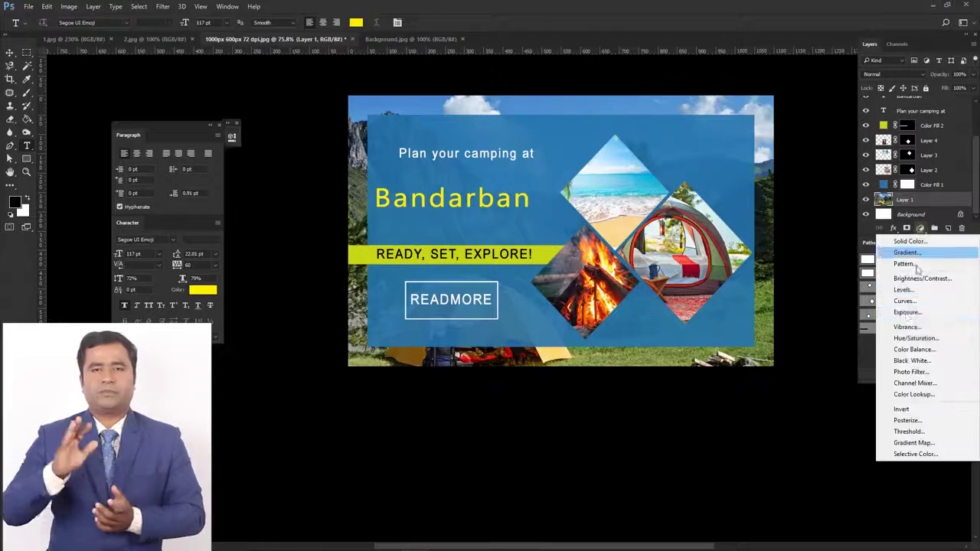
click(903, 301)
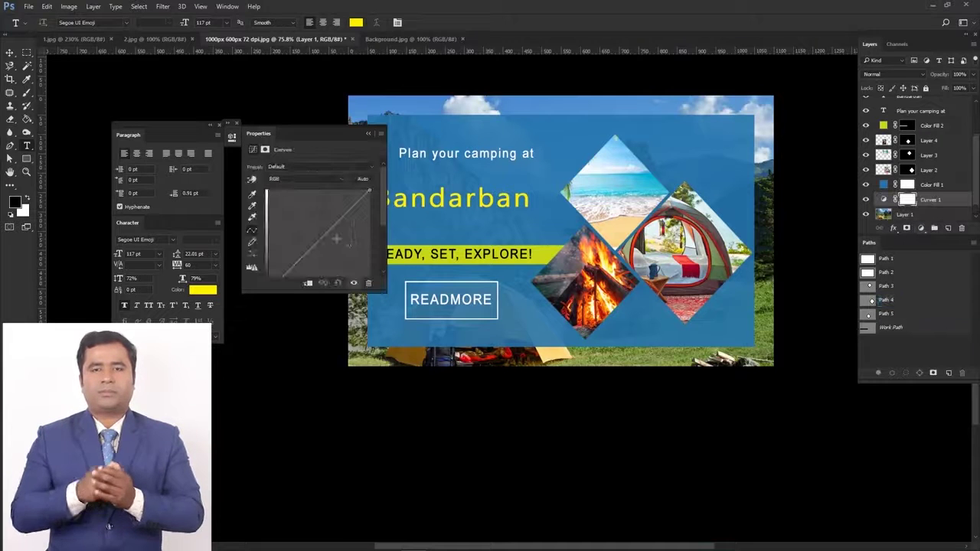
drag(318, 245, 325, 245)
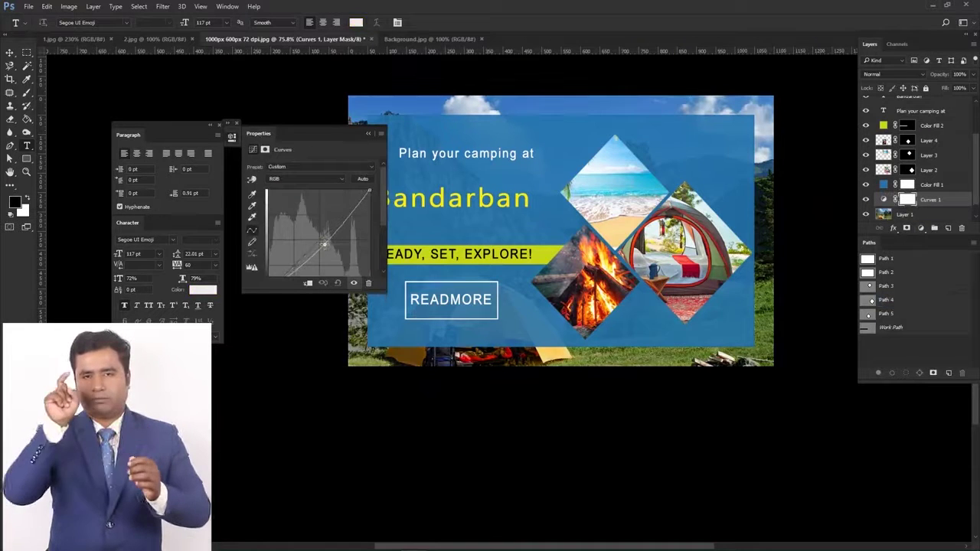
click(369, 134)
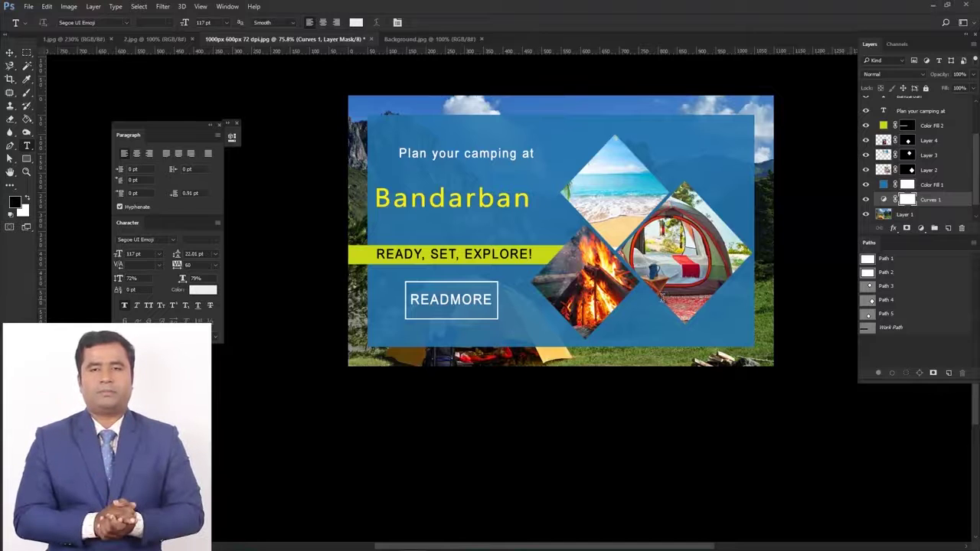
Apply a Gaussian Blur with a 3.0 pixel radius to the background photo on Layer 1
scroll(873, 198, down, 1)
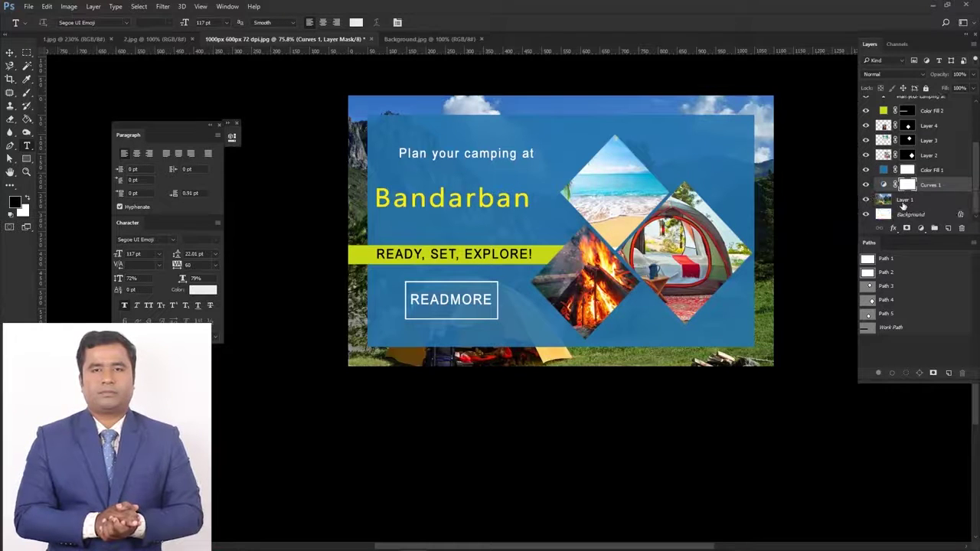
click(903, 203)
click(163, 6)
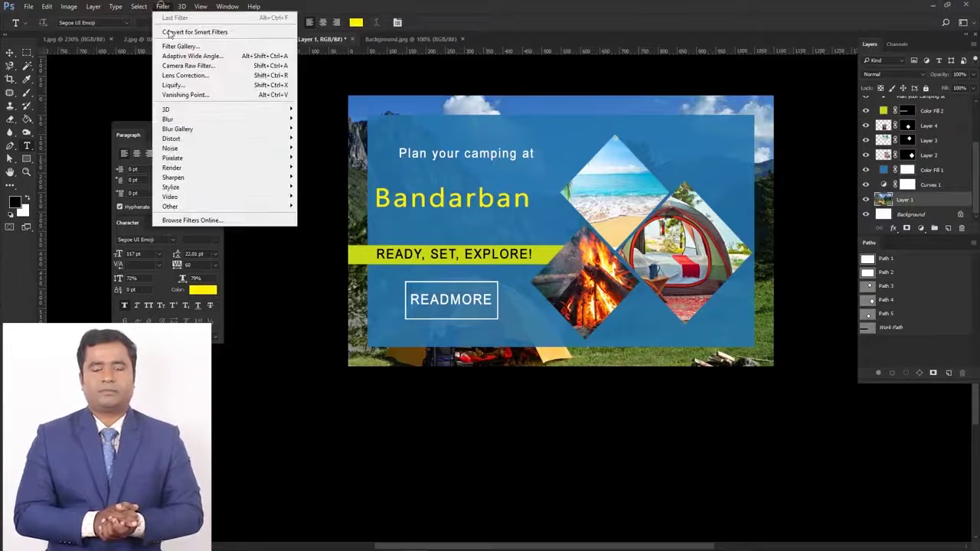
mouse_move(190, 121)
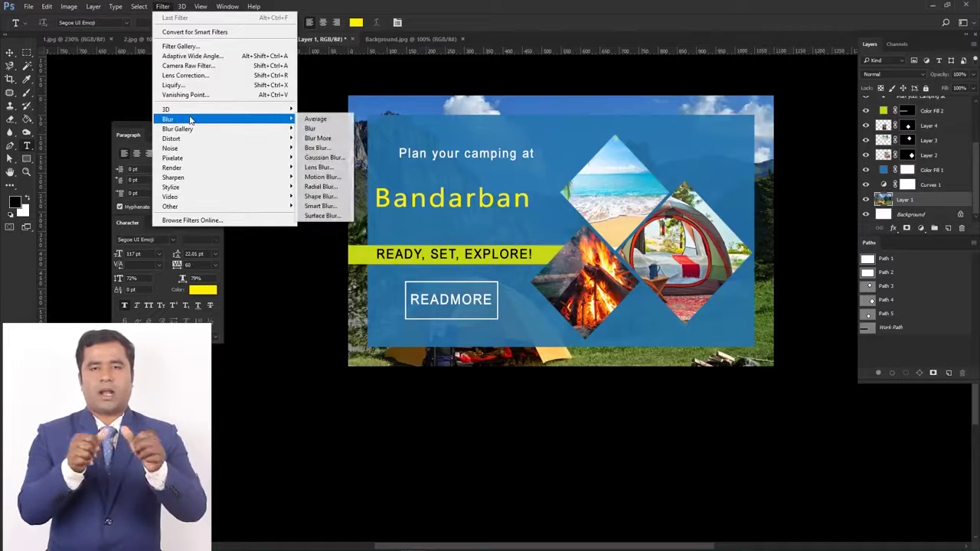
click(332, 158)
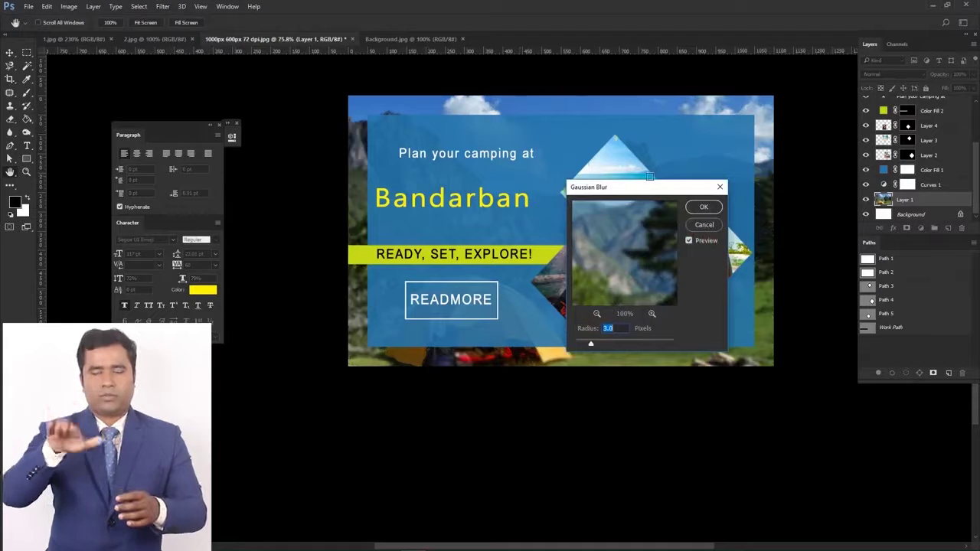
drag(657, 188, 312, 190)
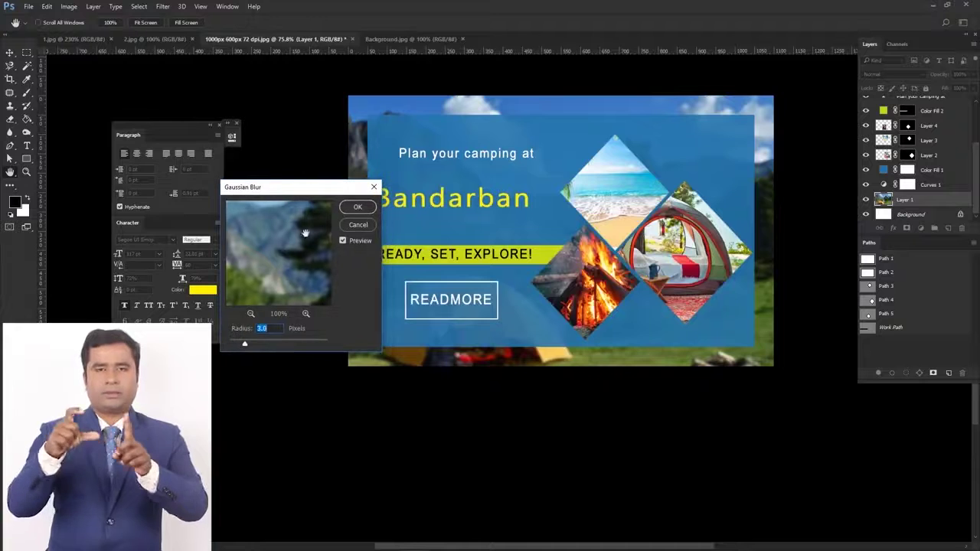
click(358, 208)
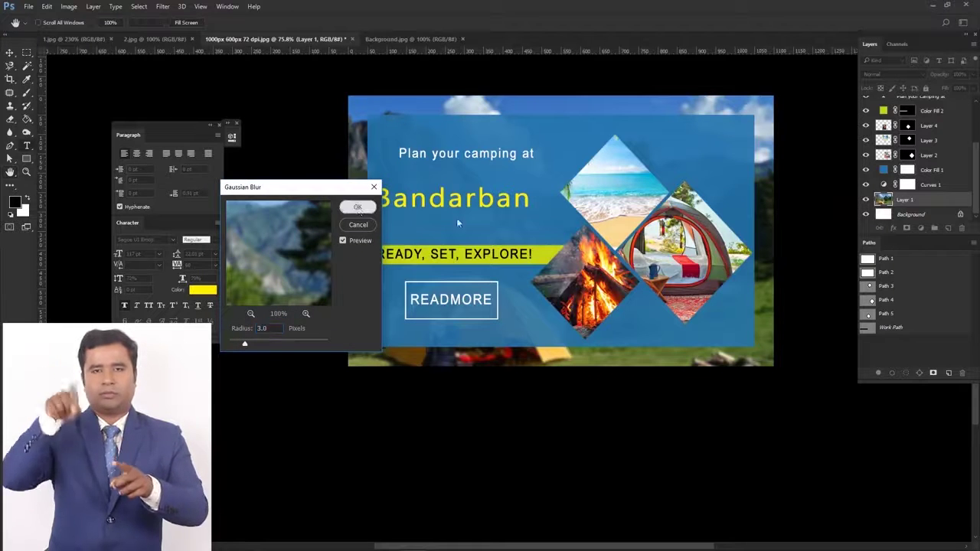
key(t)
Check the banner's width, height and resolution in Image Size without changing them
scroll(602, 218, up, 3)
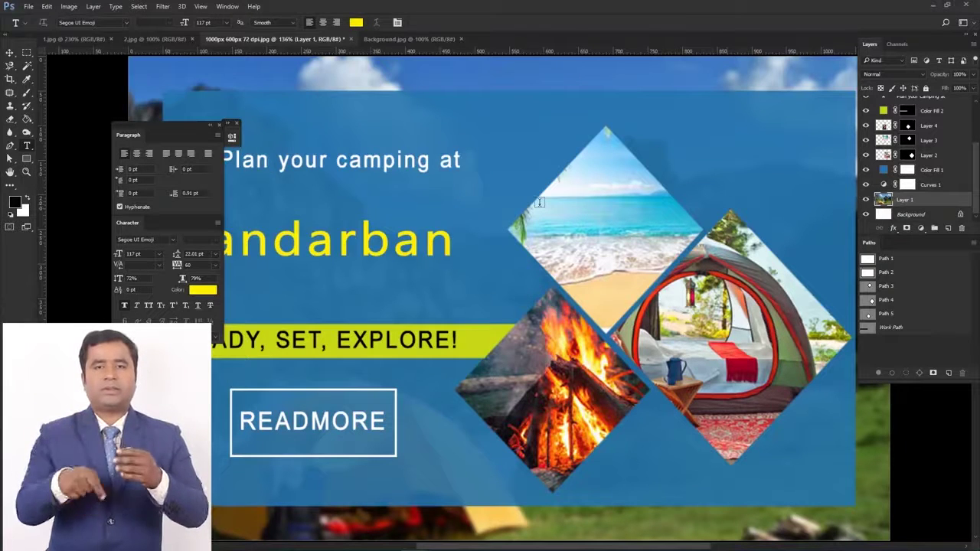
scroll(442, 201, down, 3)
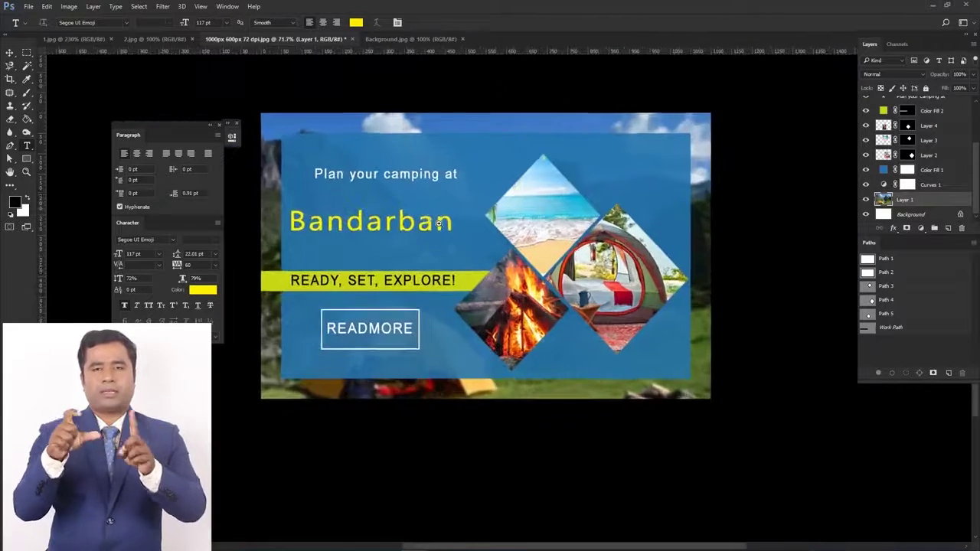
scroll(441, 223, up, 1)
click(68, 6)
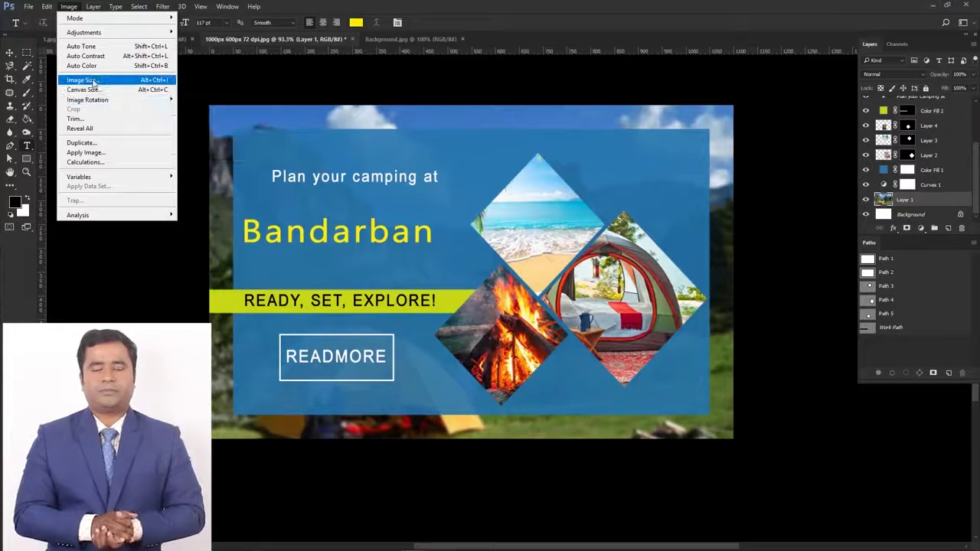
click(87, 80)
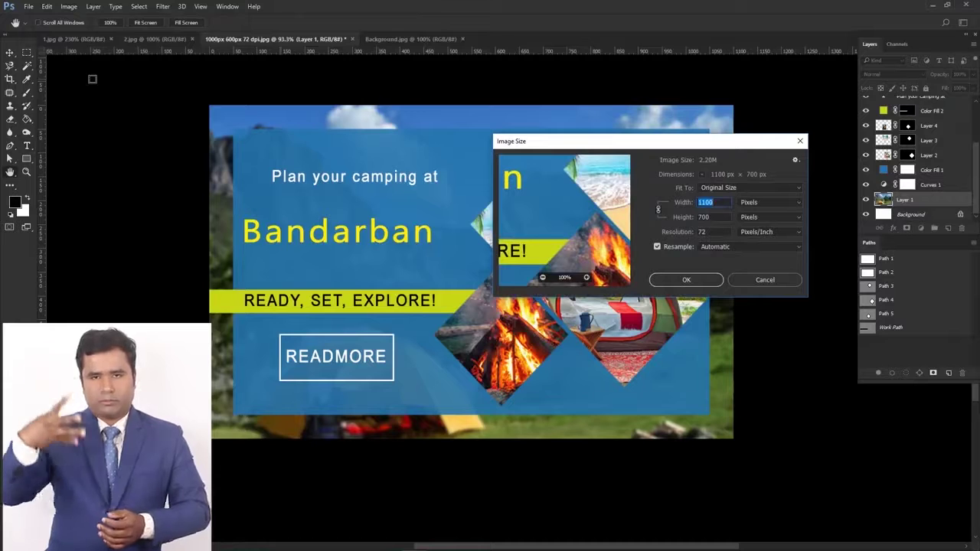
click(713, 218)
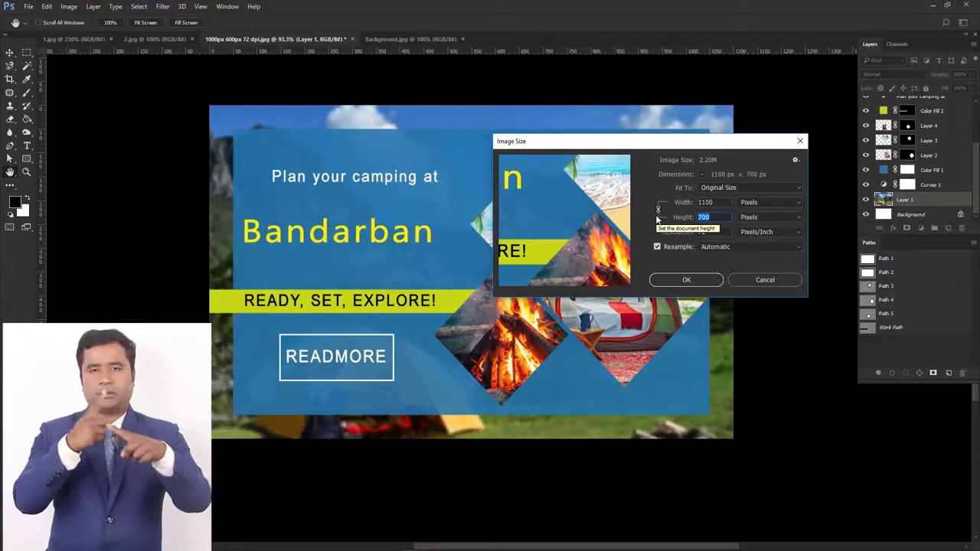
click(777, 280)
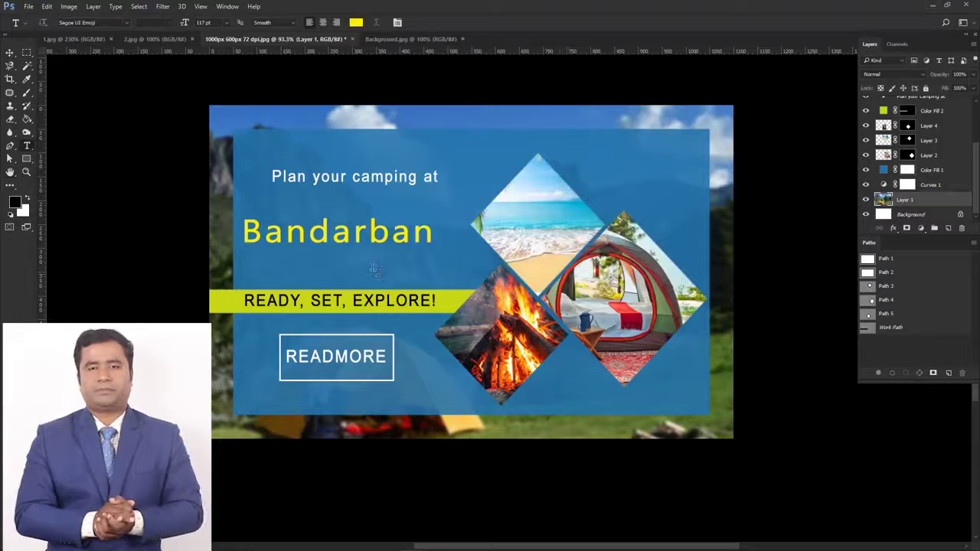
Crop the whole banner to 1000 px wide by 600 px high at 72 px/in
key(c)
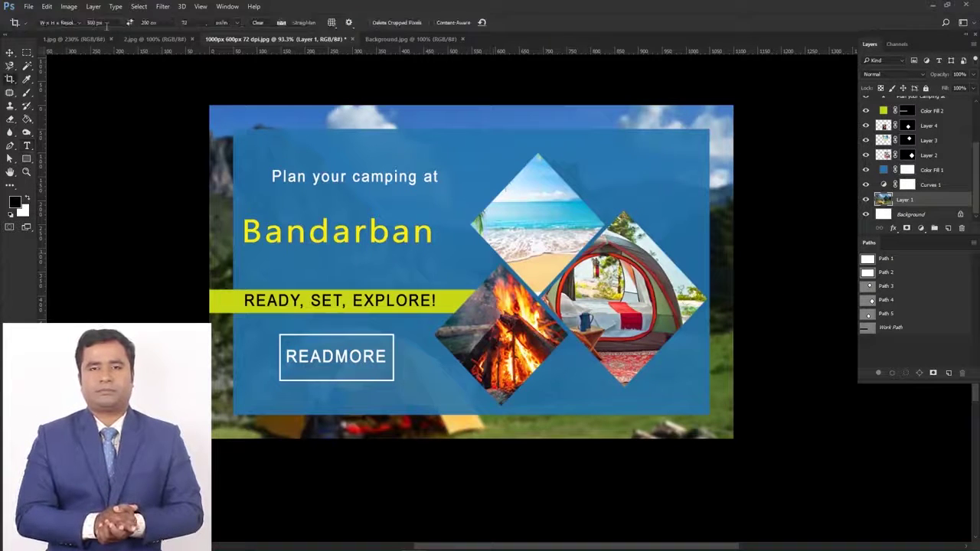
click(94, 22)
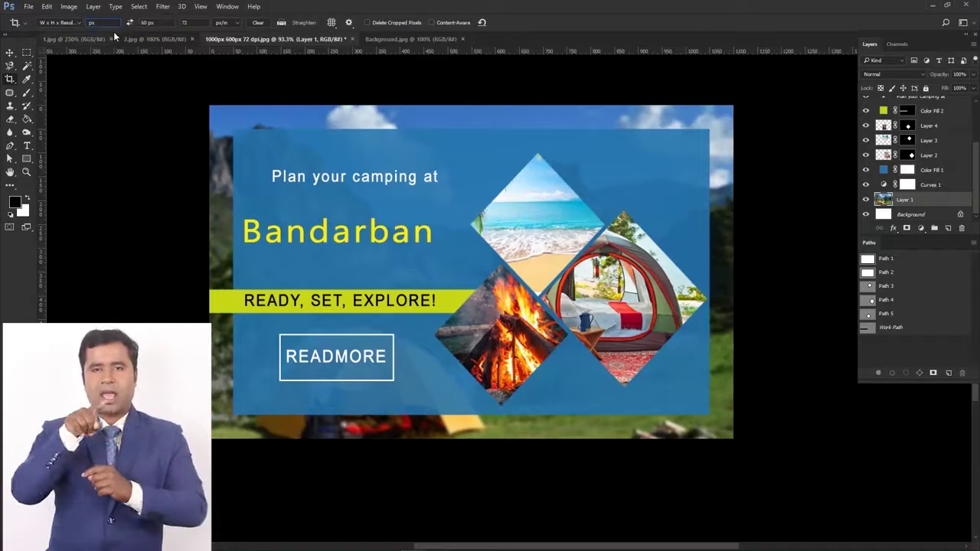
text(1000 )
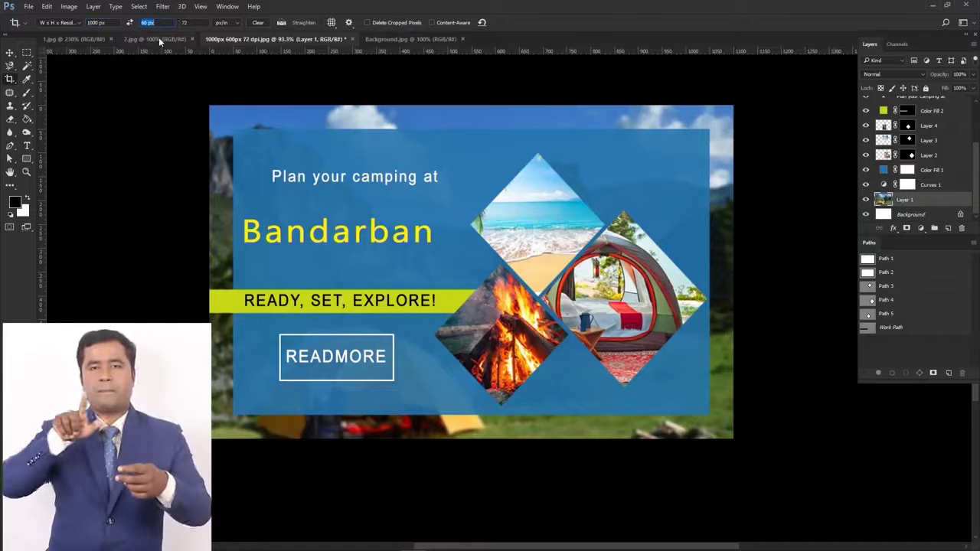
text(6000)
key(ctrl+minus)
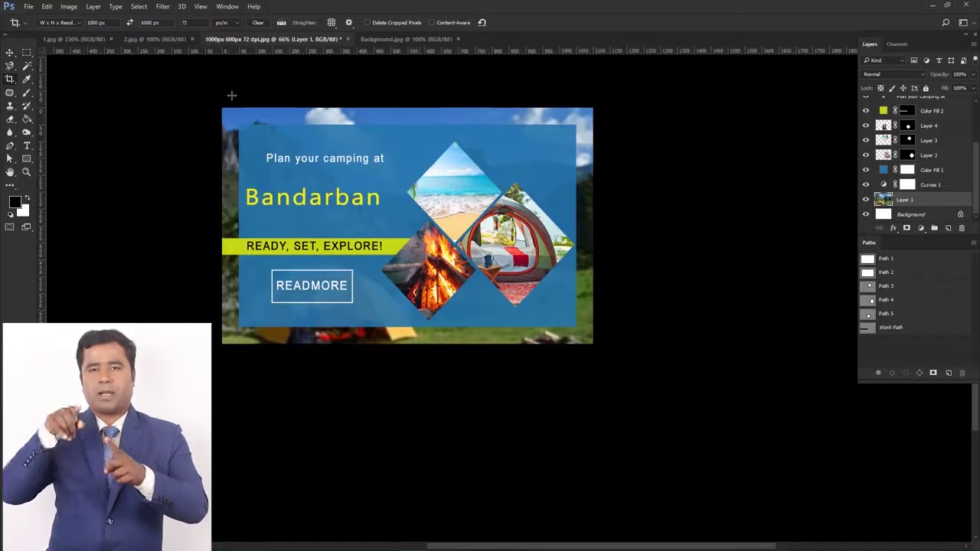
drag(209, 94, 754, 434)
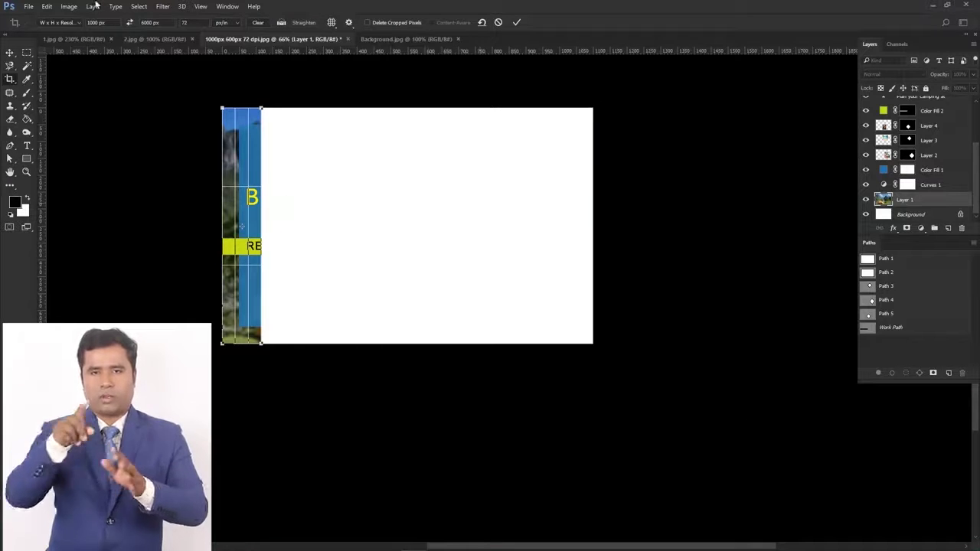
key(Return)
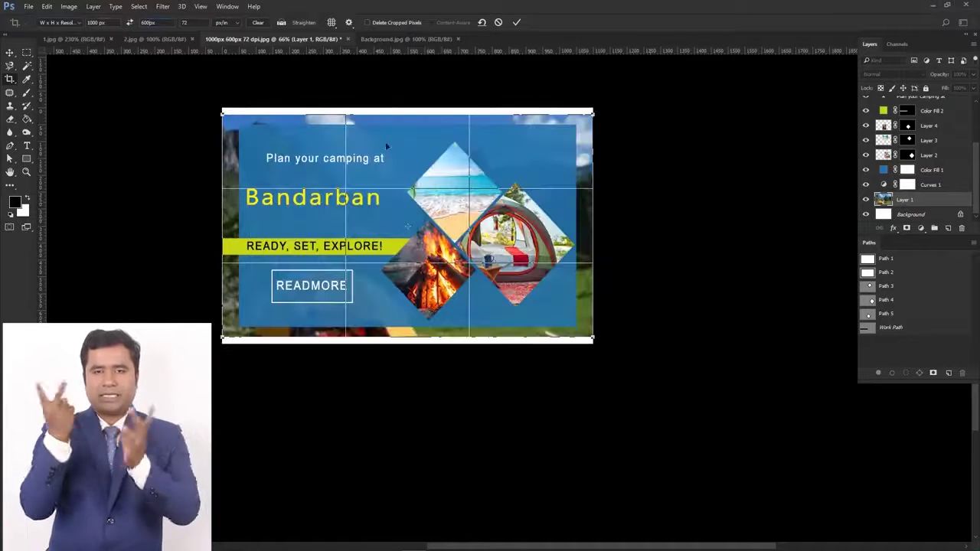
key(Return)
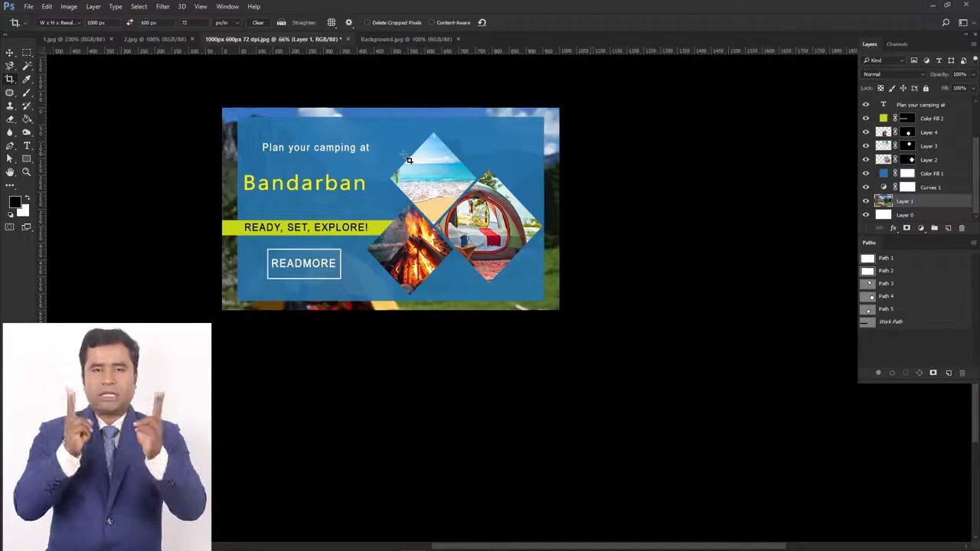
Inspect the finished banner up close and save it as a layered Photoshop file named Banner in the banner folder
scroll(334, 211, up, 4)
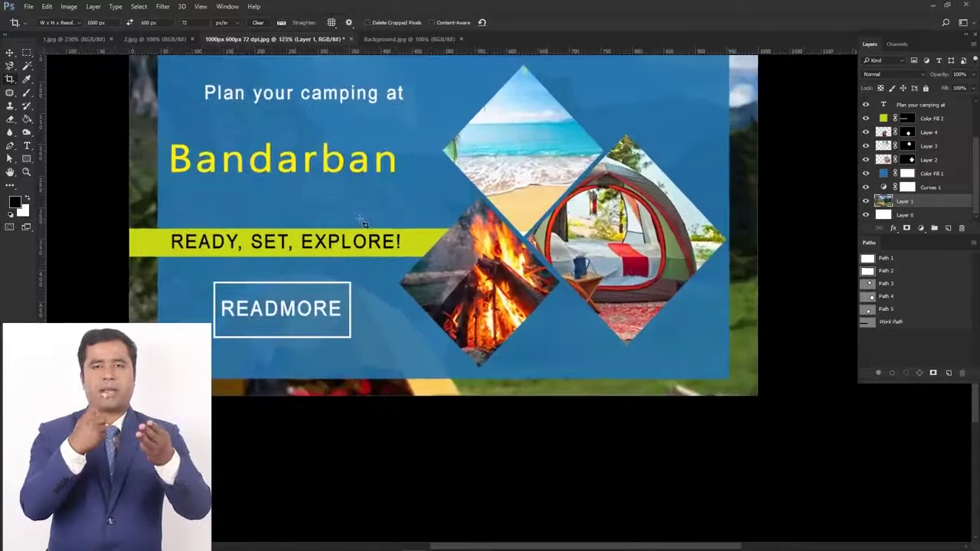
scroll(363, 223, up, 2)
scroll(363, 224, down, 5)
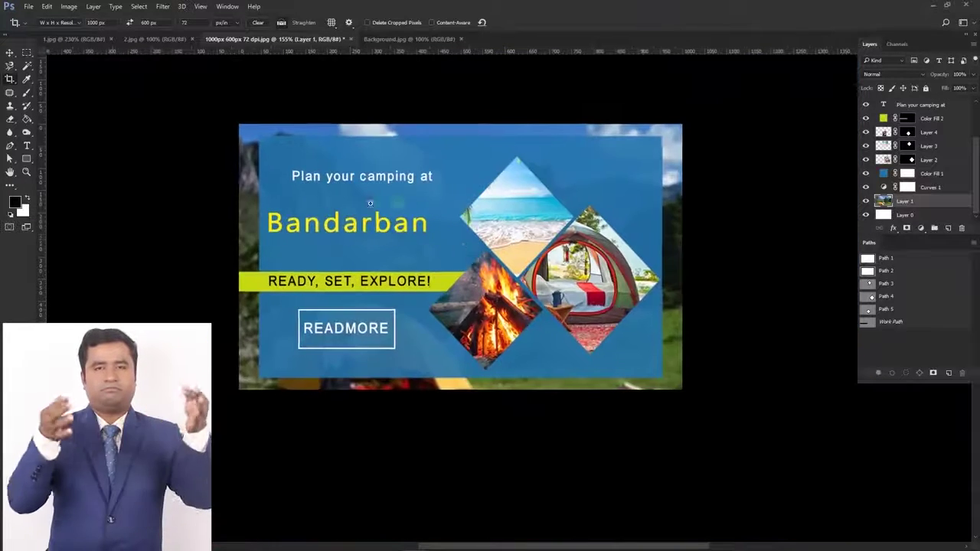
key(ctrl+shift+s)
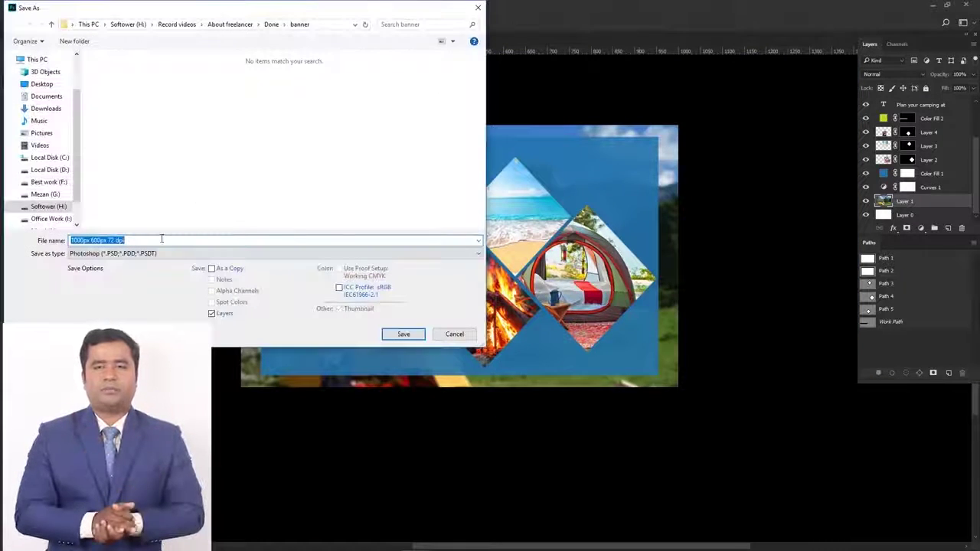
text(Ba)
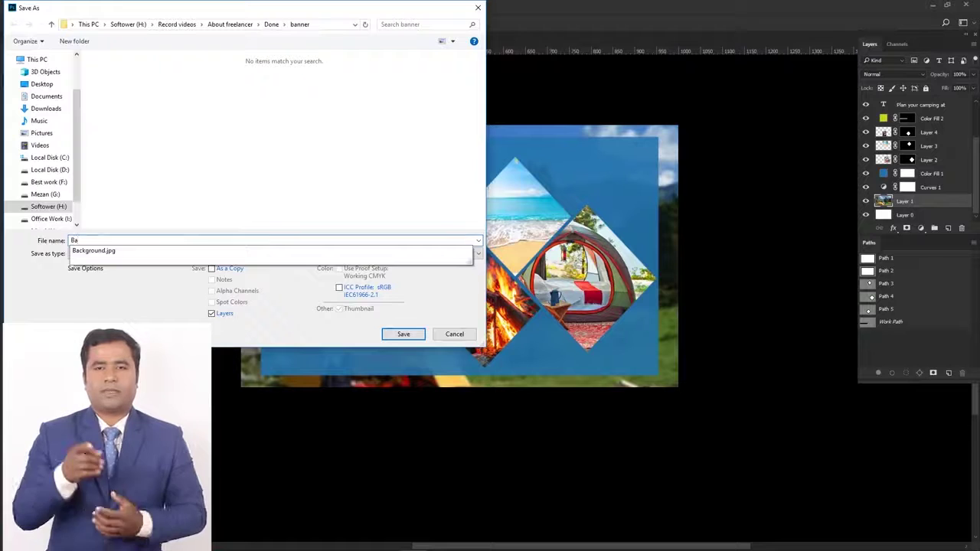
text(nner)
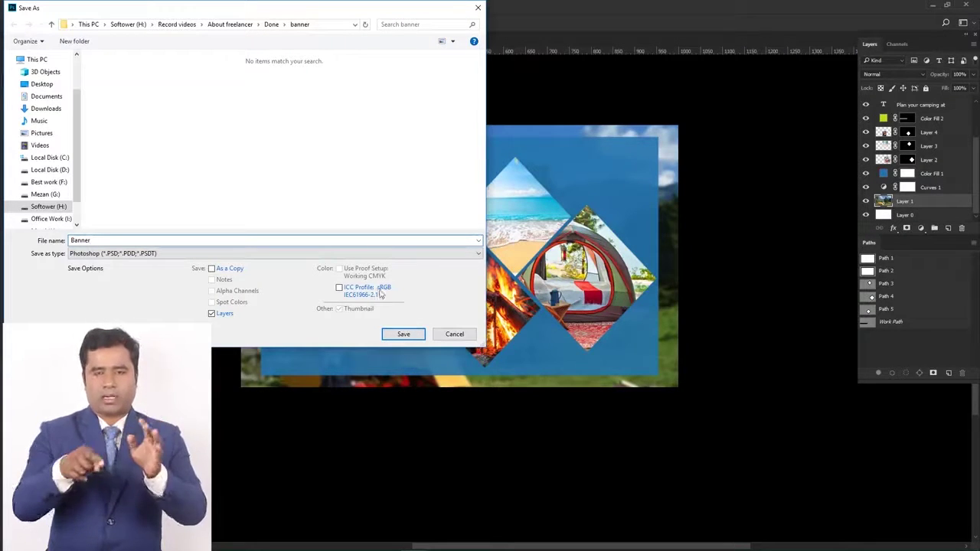
click(404, 334)
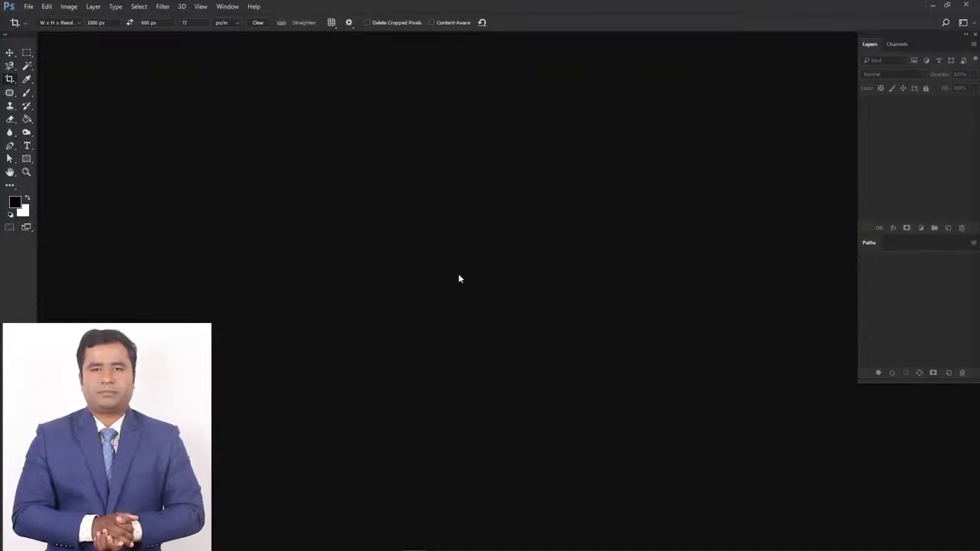
Open every file in the Brochure folder except the finished Brochure image
double_click(458, 279)
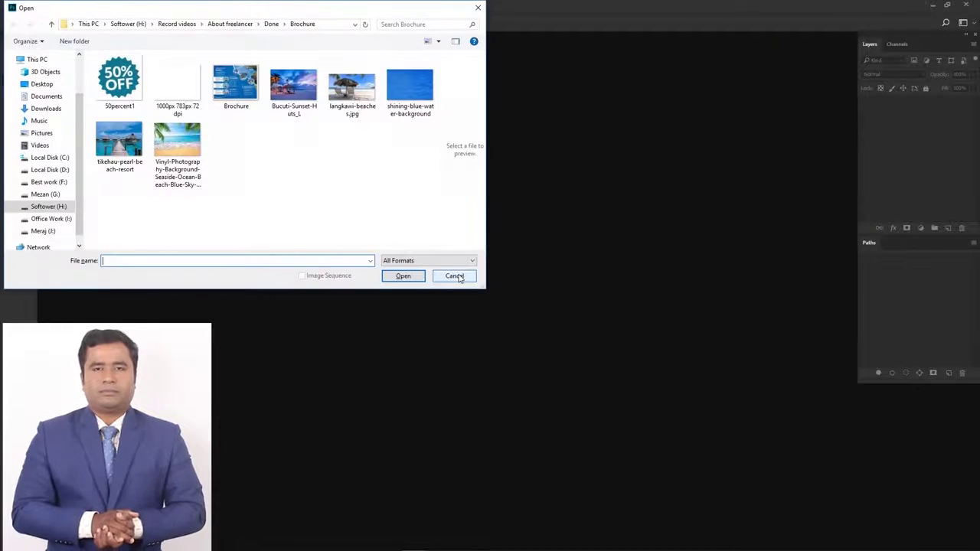
click(127, 94)
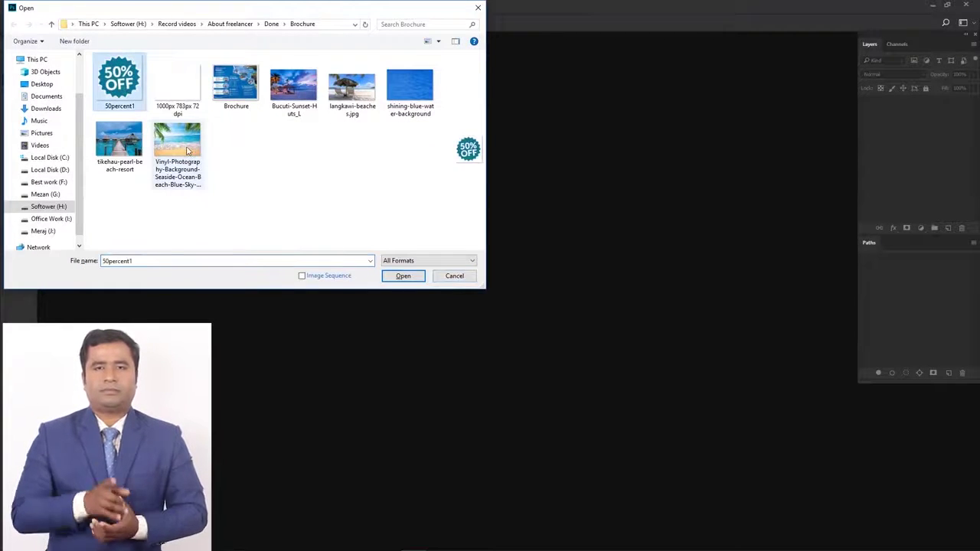
shift+click(189, 147)
ctrl+click(220, 86)
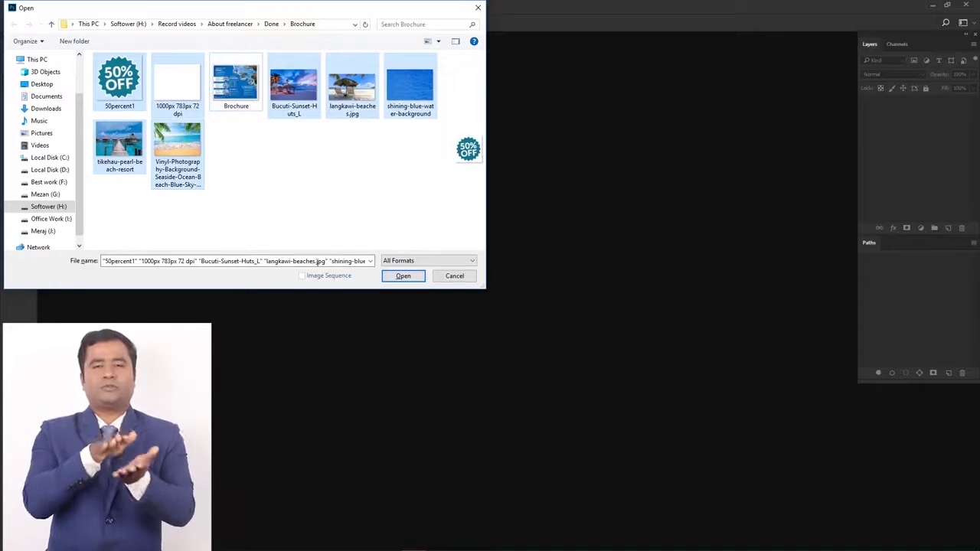
click(413, 279)
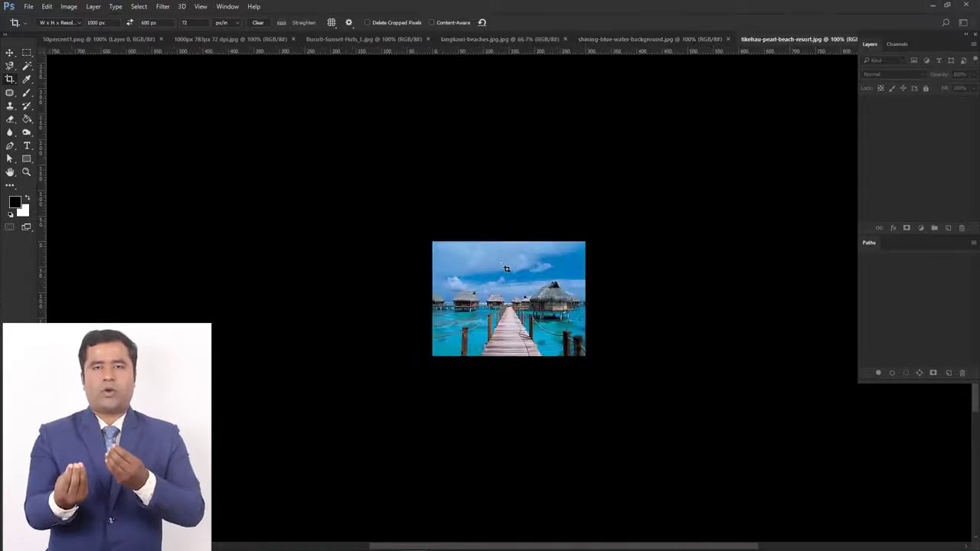
Check the width, height and resolution of the blank 1000px 783px 72 dpi document in Image Size
key(ctrl+Tab)
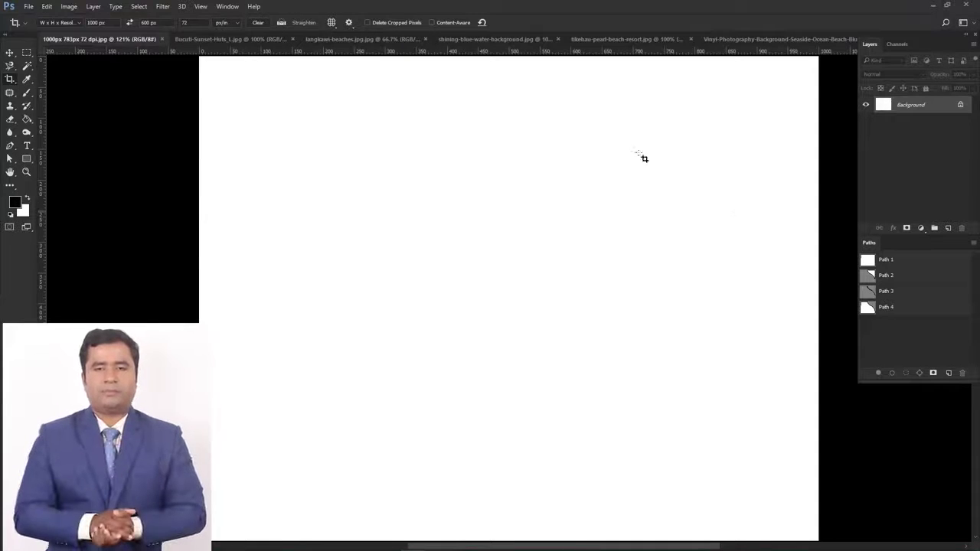
click(69, 6)
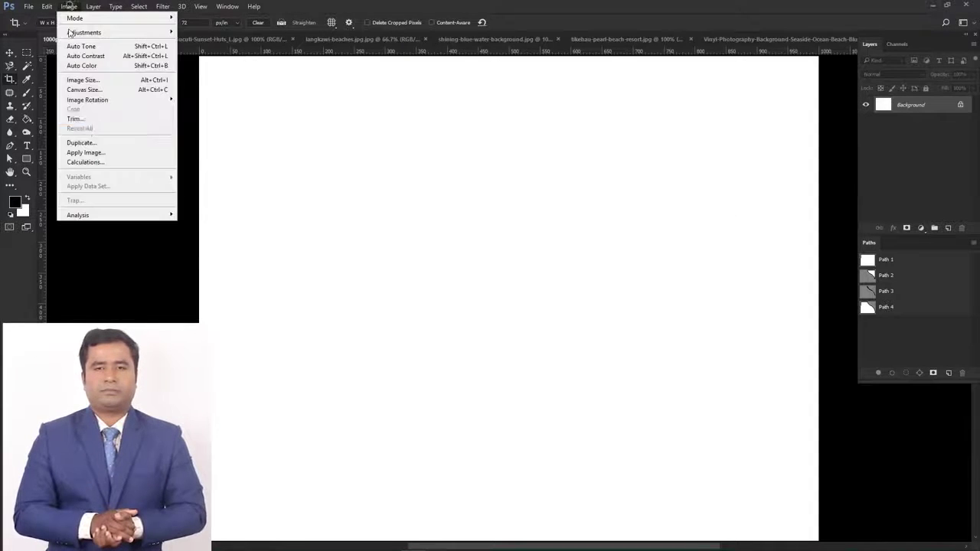
click(90, 80)
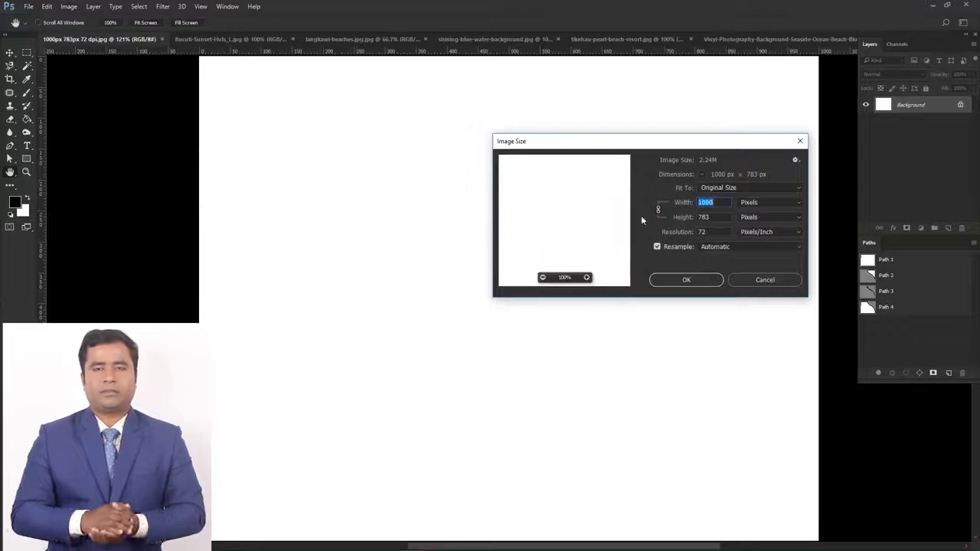
click(718, 218)
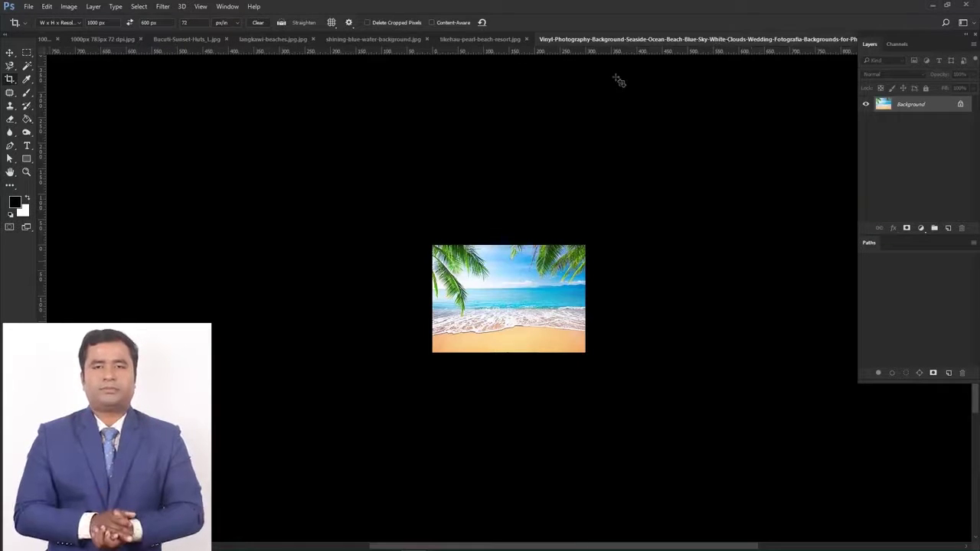
Copy the whole shining-blue-water-background image into the 1000px 783px 72 dpi document as a new layer
click(480, 40)
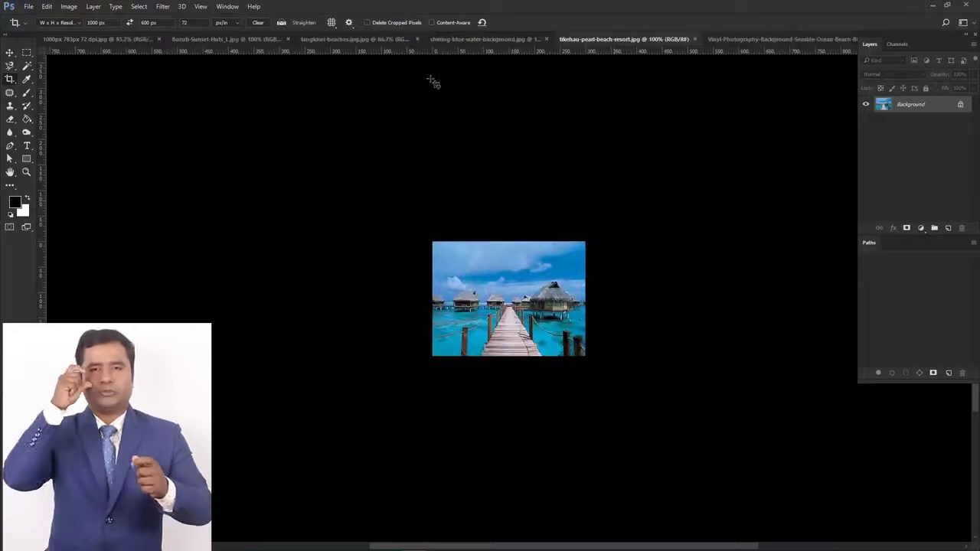
click(393, 38)
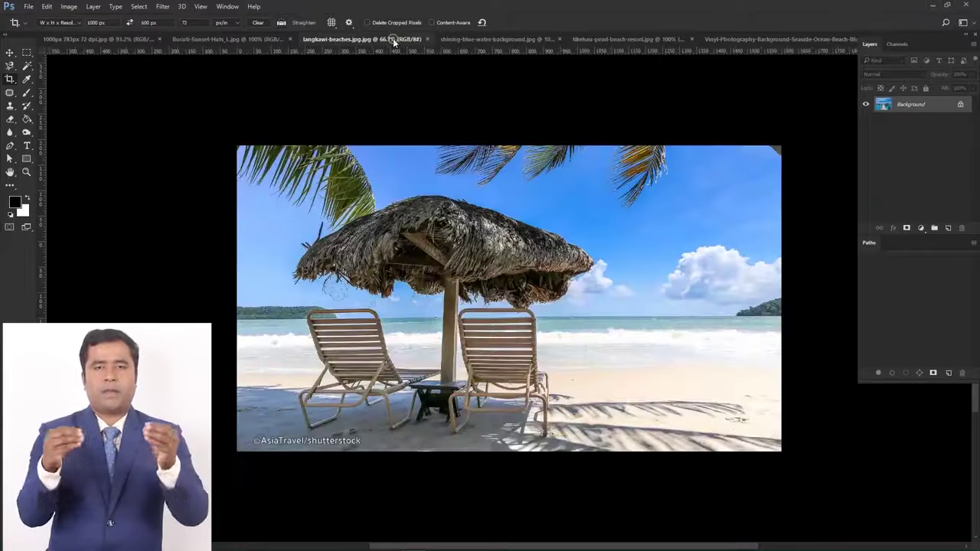
click(475, 38)
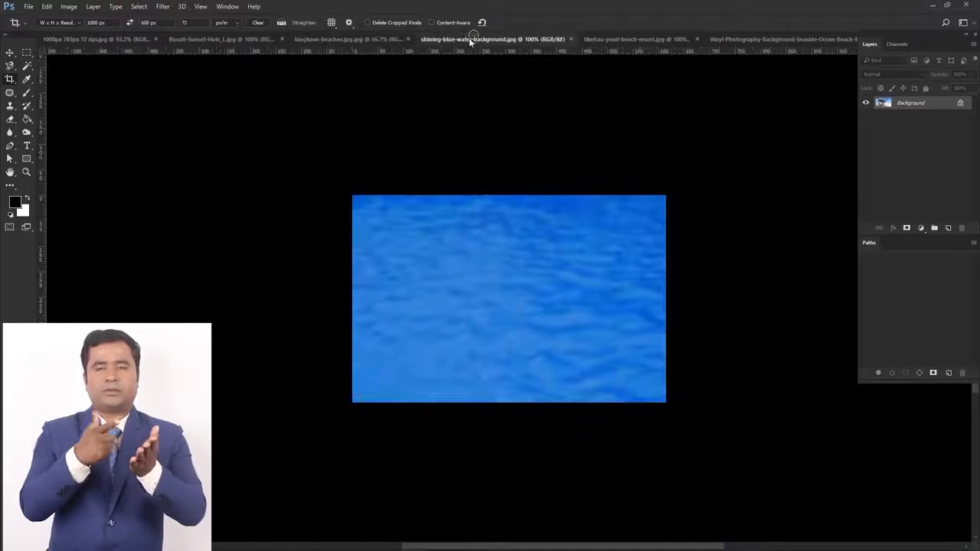
key(ctrl+a)
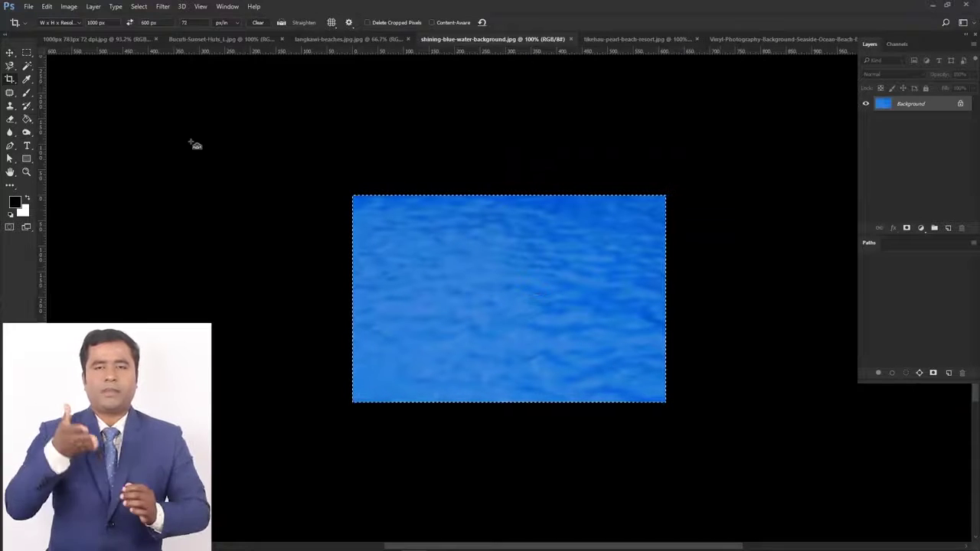
drag(38, 40, 484, 232)
scroll(484, 232, down, 2)
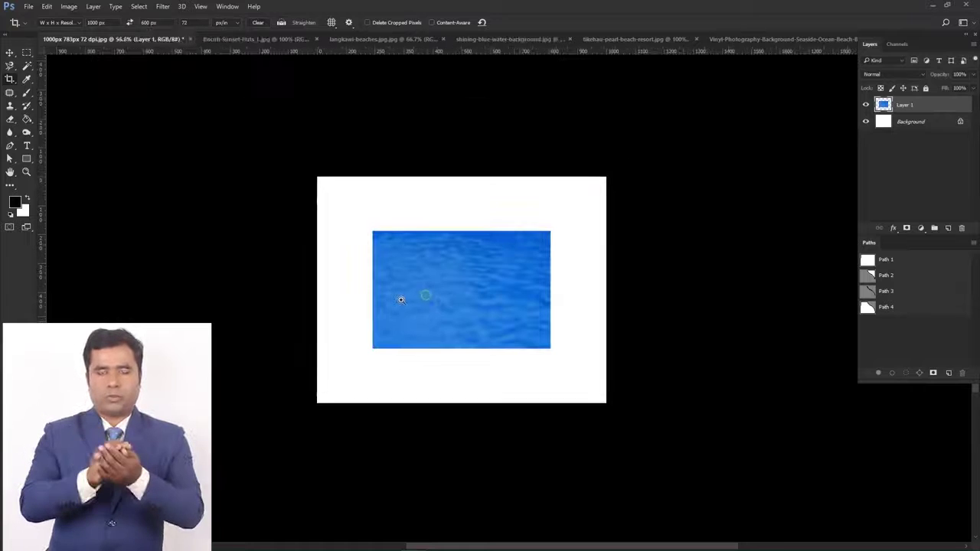
Scale the blue water image evenly from its centre to 195.42% so it covers the whole canvas
key(ctrl+t)
drag(551, 231, 642, 185)
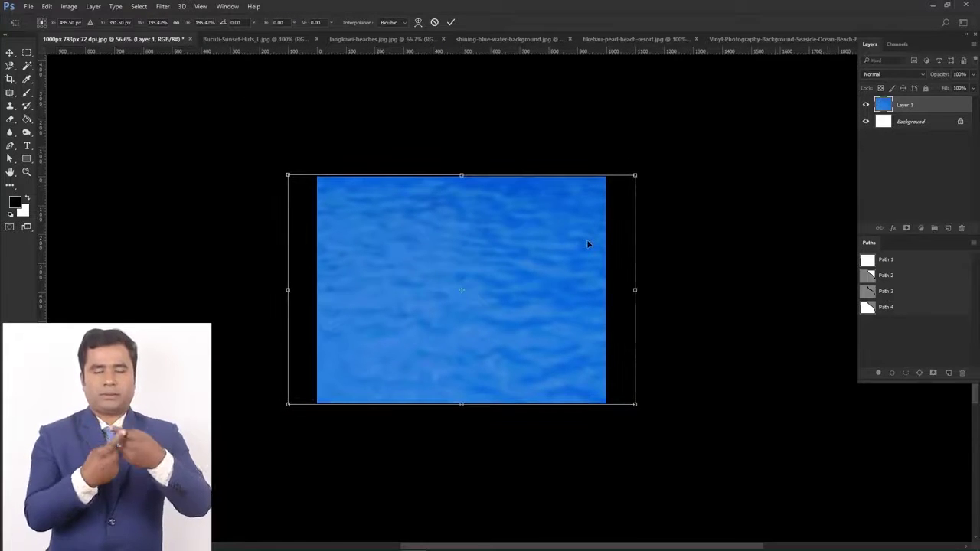
key(Return)
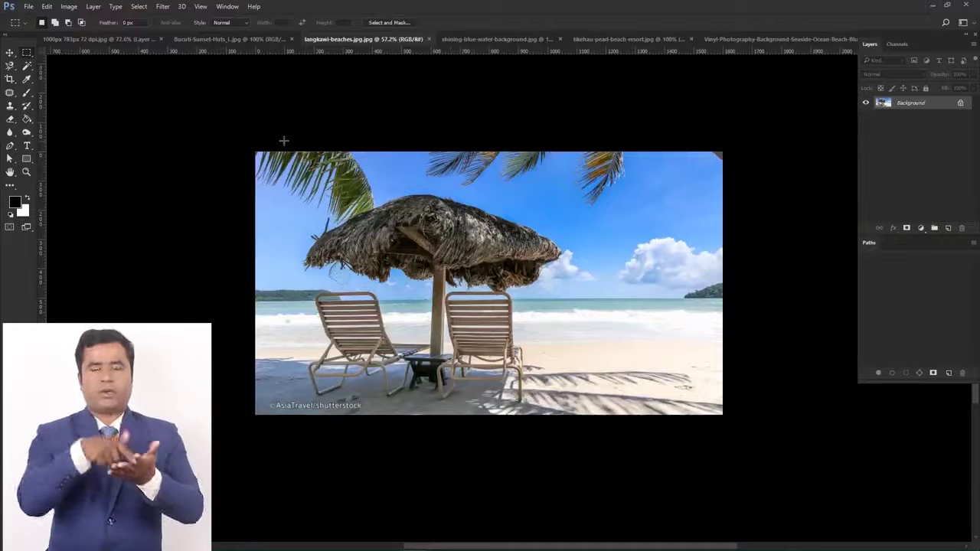
Copy a full-height section of the langkawi-beaches photo around the hut and chairs into the brochure document above the blue water
drag(284, 140, 646, 497)
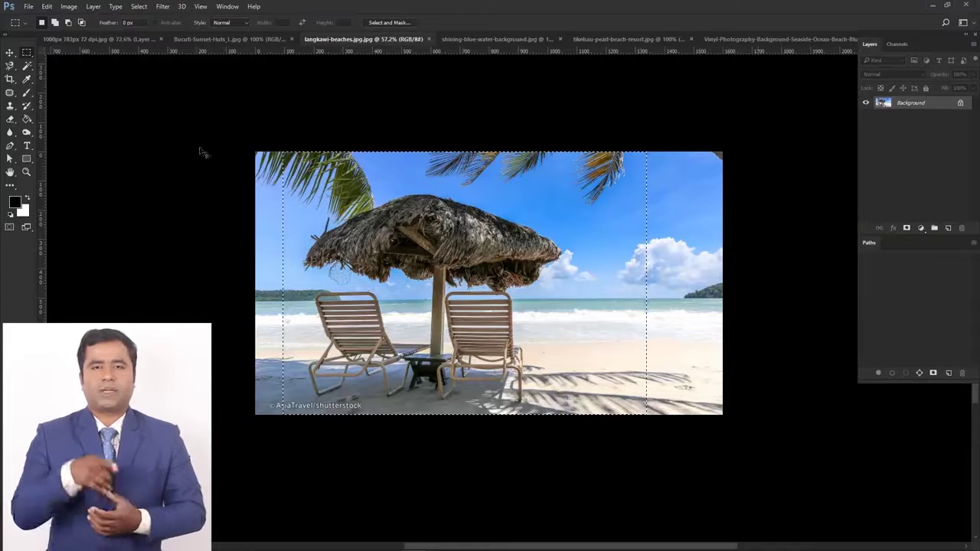
click(85, 39)
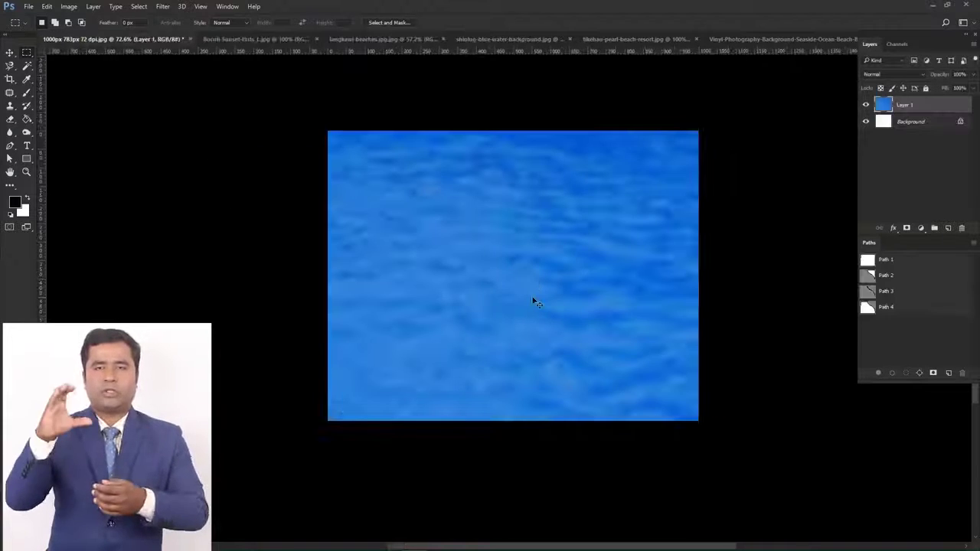
key(ctrl+v)
key(ctrl+minus)
key(ctrl+minus)
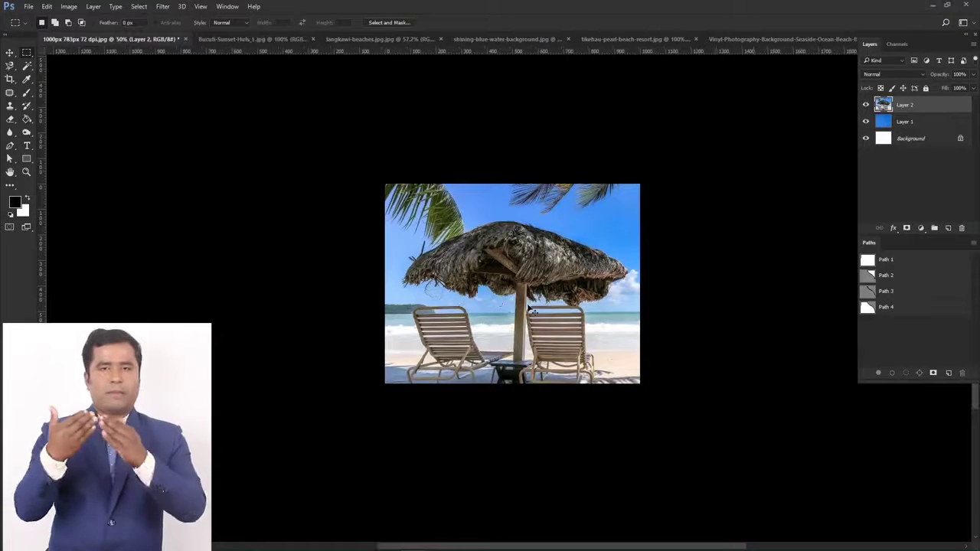
Shrink the beach hut photo proportionally and place it in the upper-right corner of the brochure canvas
key(ctrl+t)
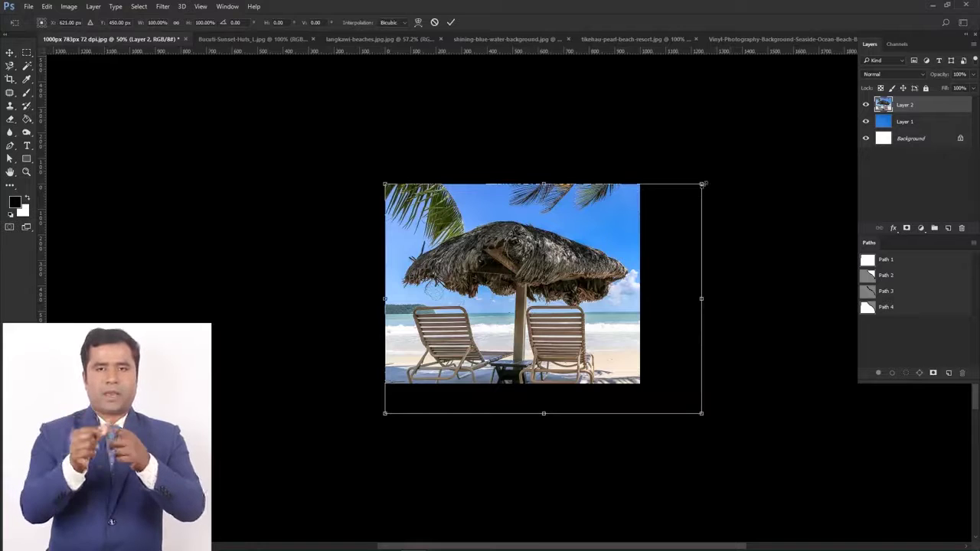
drag(701, 184, 628, 230)
drag(644, 223, 669, 210)
key(Return)
mouse_move(603, 246)
mouse_down()
mouse_move(659, 248)
mouse_move(593, 257)
mouse_up()
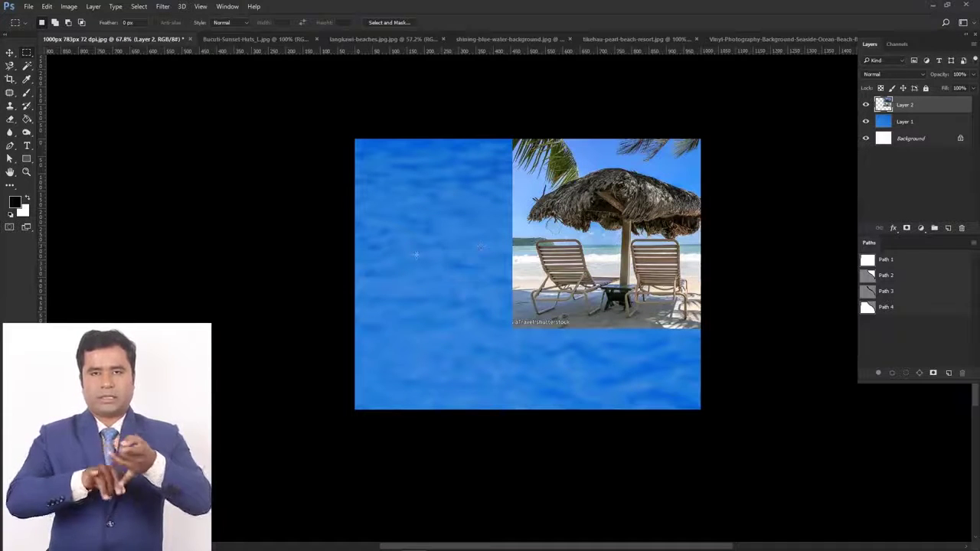
Mask the beach photo on Layer 2 with Path 2 and trim the blue water on Layer 1 to leave a white border
key(p)
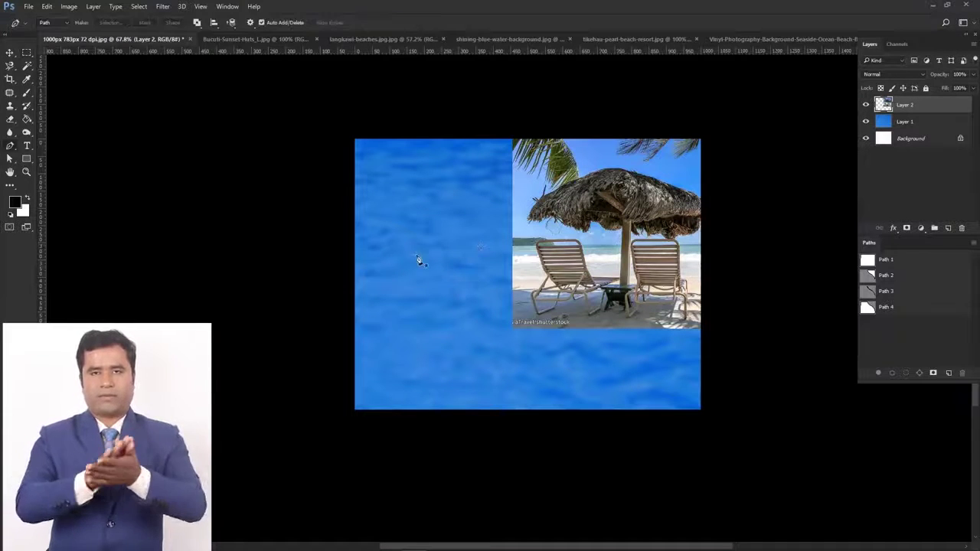
click(873, 276)
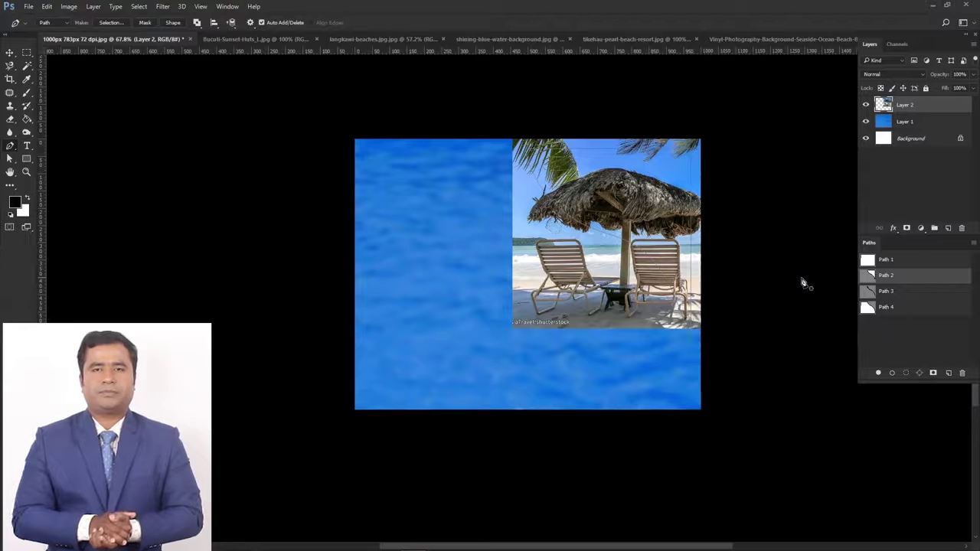
ctrl+click(869, 278)
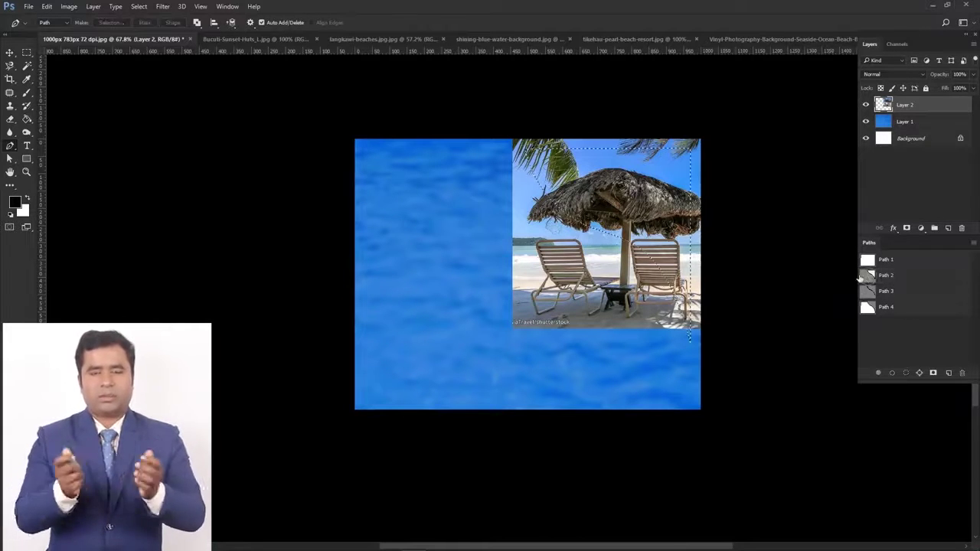
click(907, 227)
key(alt+bracketleft)
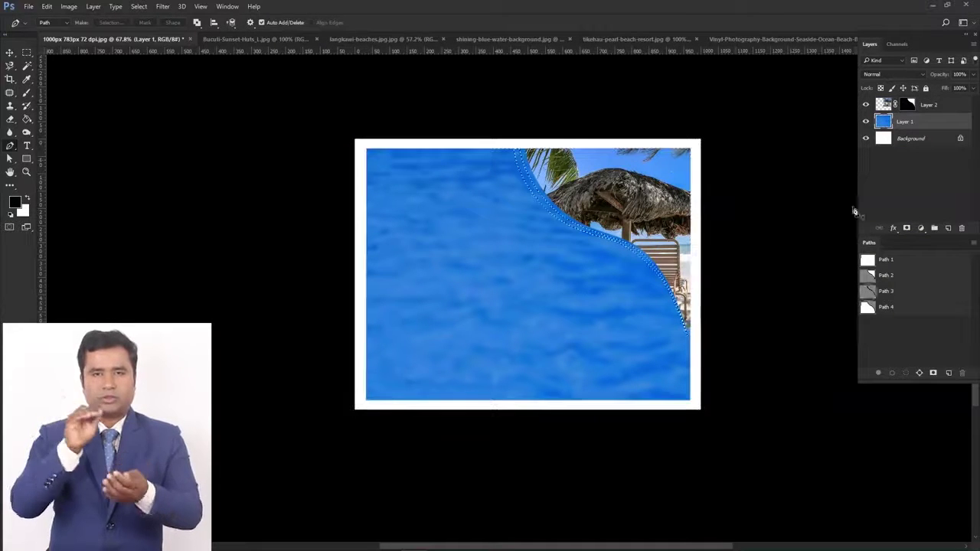
Fill the thin curved selection along the beach photo's edge with a white ffffff Solid Color layer above Layer 2
click(920, 228)
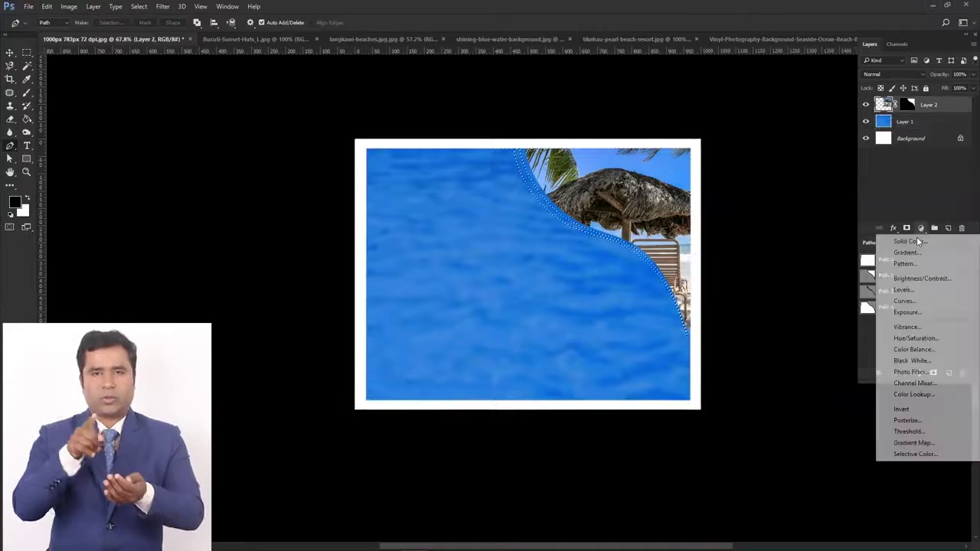
click(904, 239)
text(ffffff)
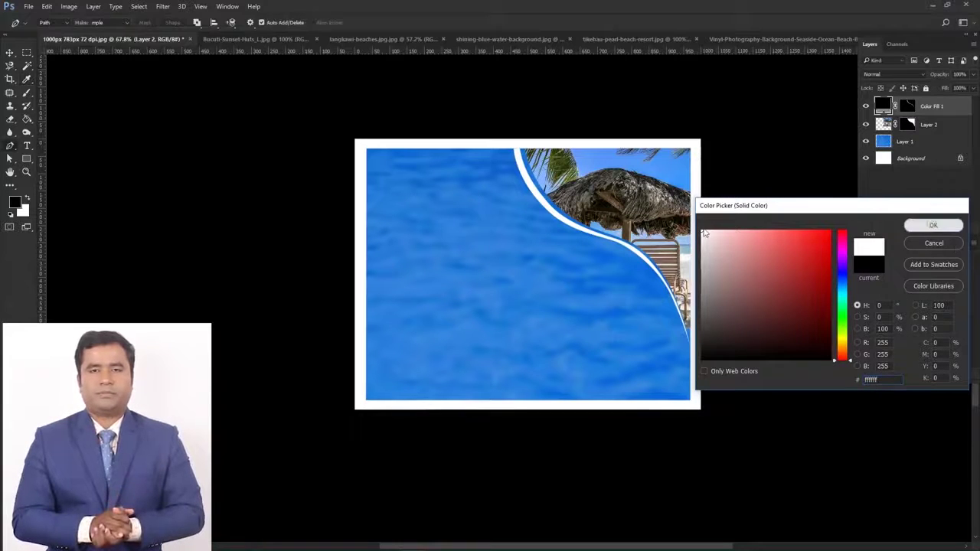
click(932, 227)
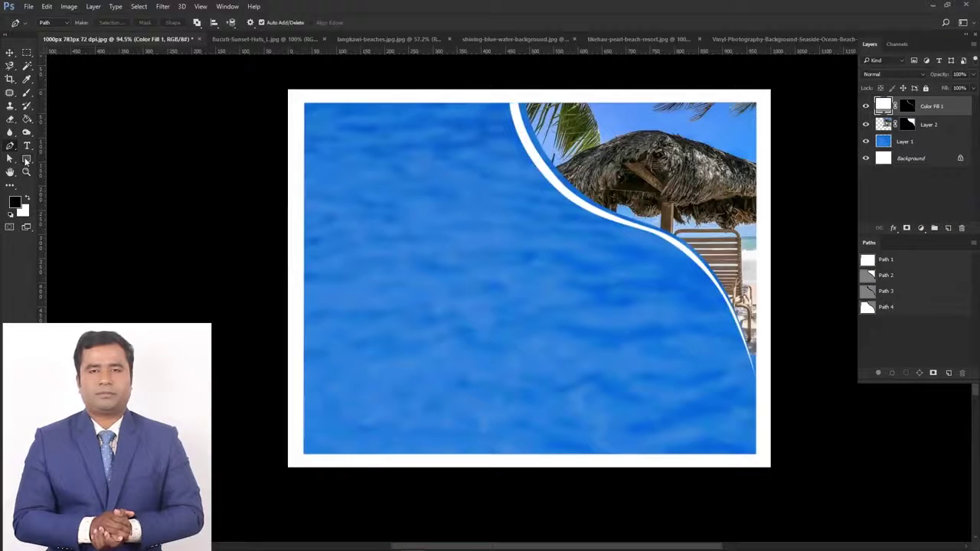
Draw an unfilled circle about 118 px in diameter with a 3 px white stroke on the blue water's left half
click(26, 159)
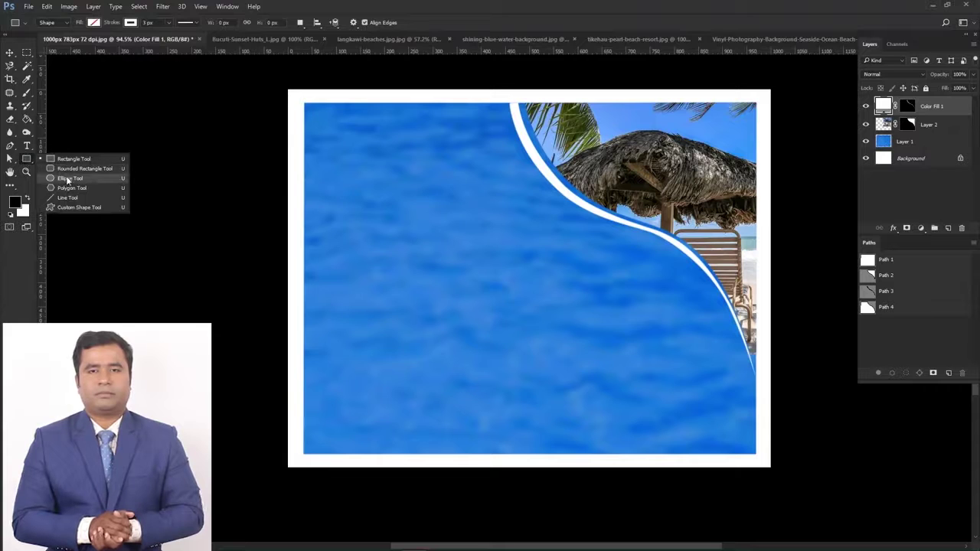
click(69, 179)
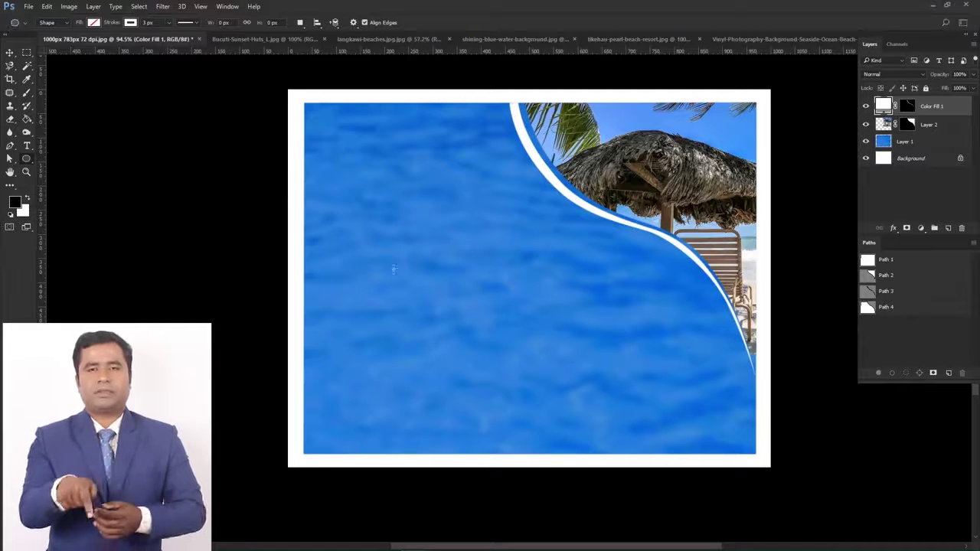
drag(421, 288, 436, 299)
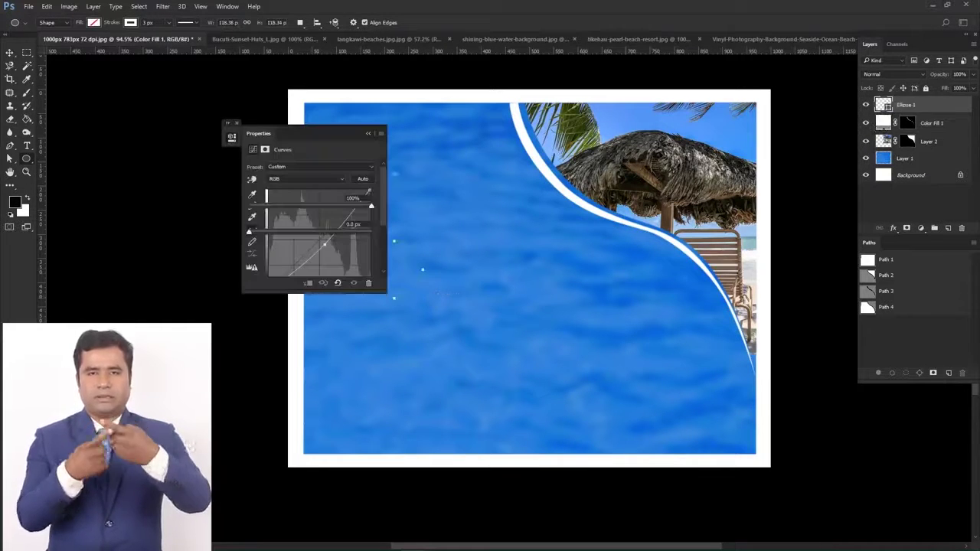
click(369, 134)
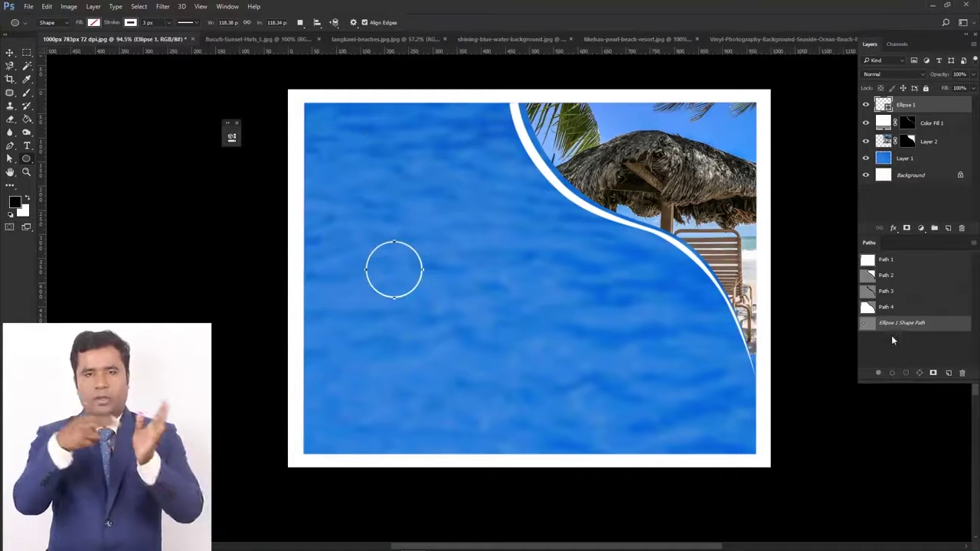
Nudge the white circle a little to the right and apply the transform
key(ctrl+t)
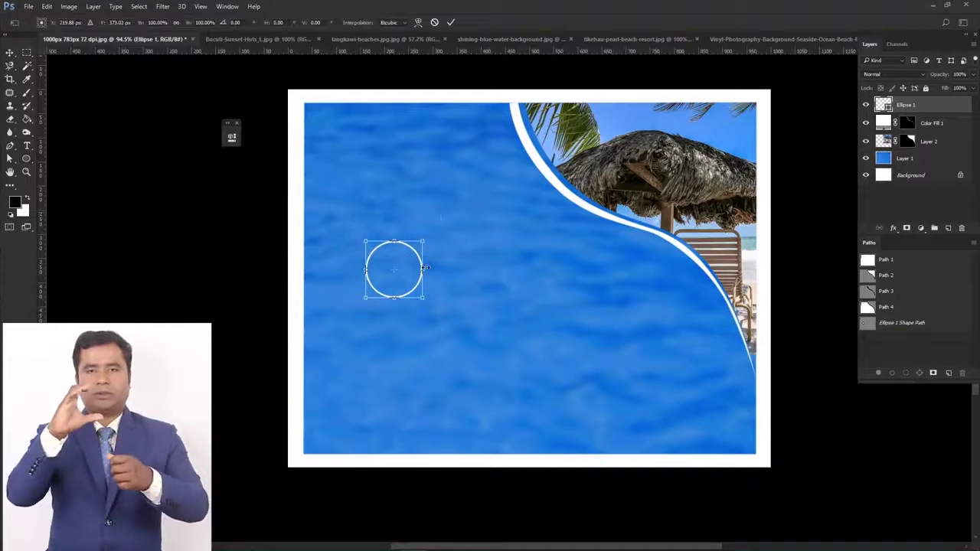
key(Right)
key(Right)
key(Right)
key(Right)
key(Right)
key(Right)
key(Right)
key(Right)
key(Right)
key(Right)
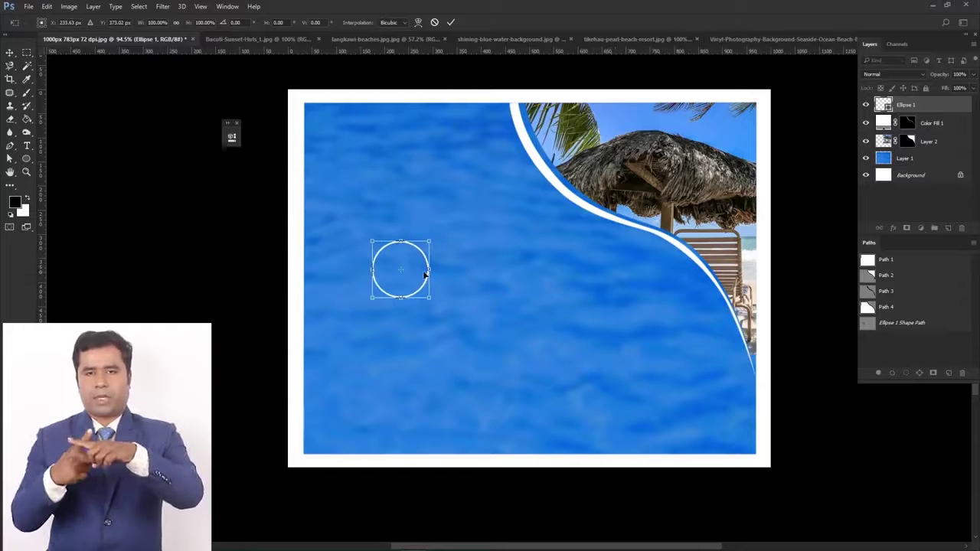
key(Return)
Duplicate the white circle twice straight downward to make a vertical column of three circles
scroll(398, 278, up, 2)
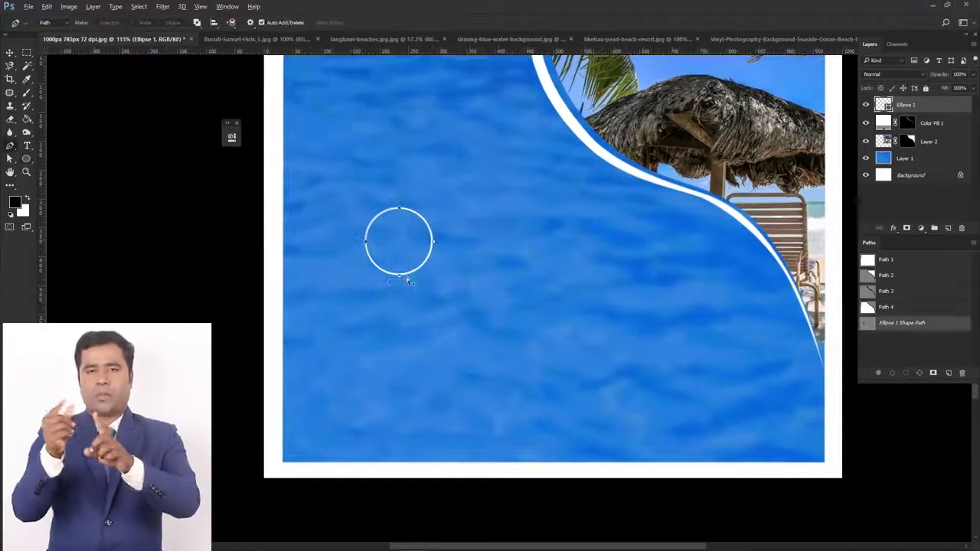
key(p)
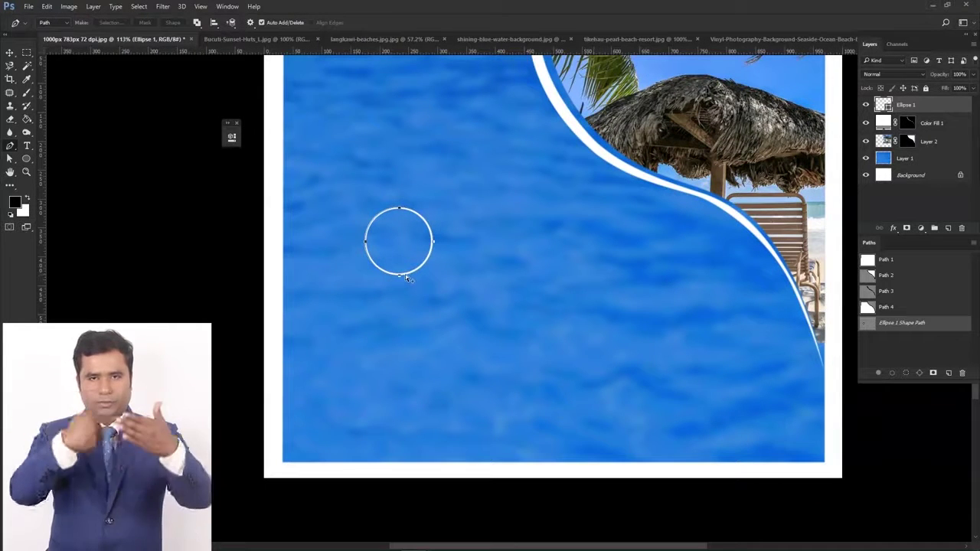
drag(405, 274, 410, 437)
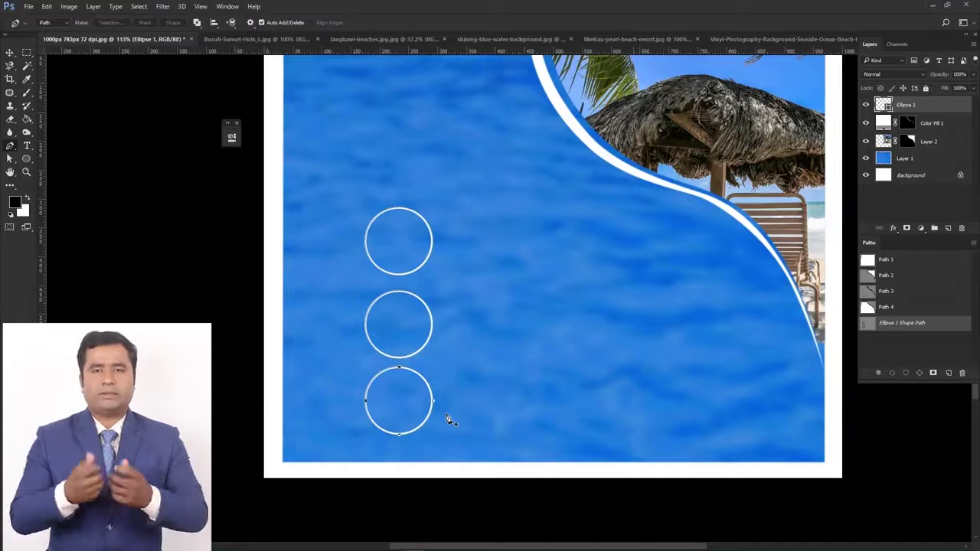
Add three more copies of the circle along the white curve at the beach photo's edge
scroll(451, 282, up, 1)
scroll(451, 283, right, 1)
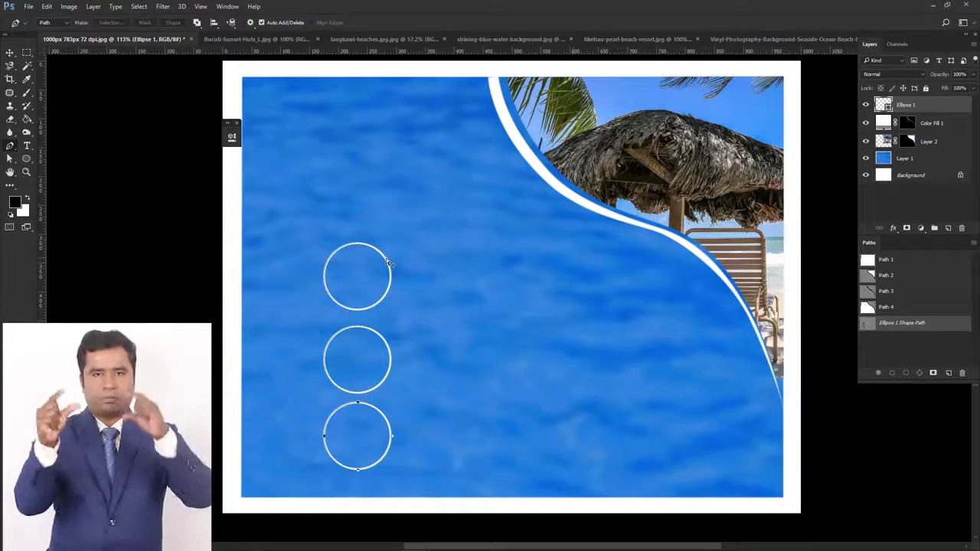
drag(388, 262, 555, 132)
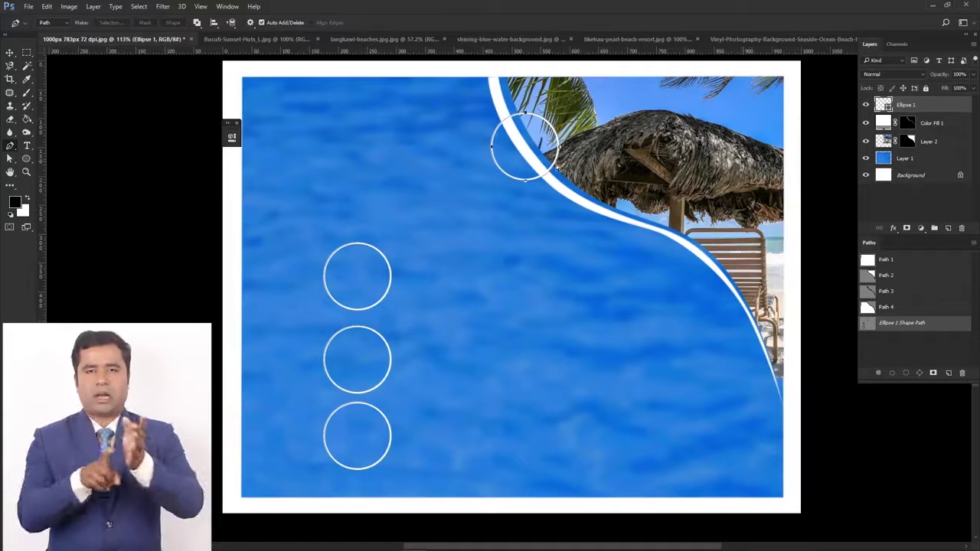
drag(553, 172, 734, 306)
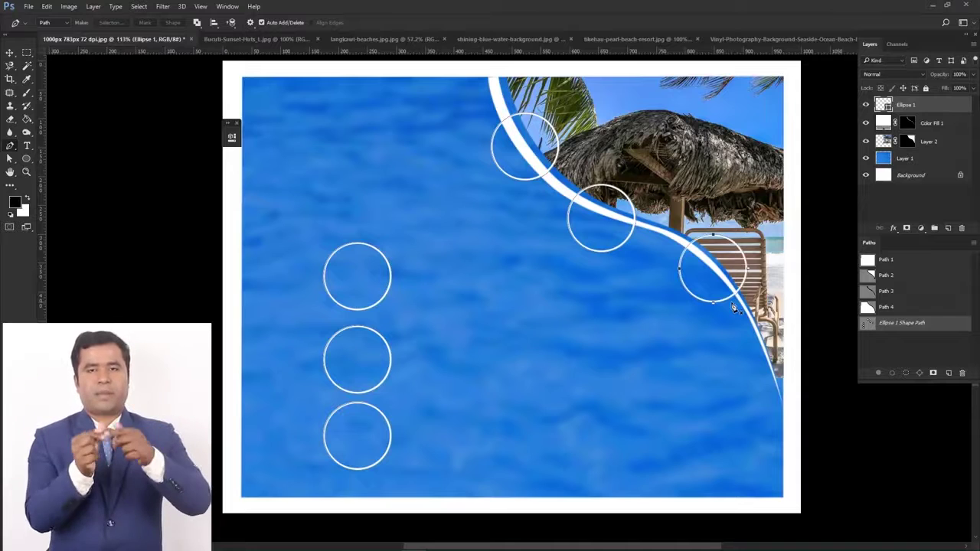
Bring the Bucuti-Sunset-Huts photo into the brochure below the Ellipse 1 layer and shrink it over the column's upper circle
click(255, 40)
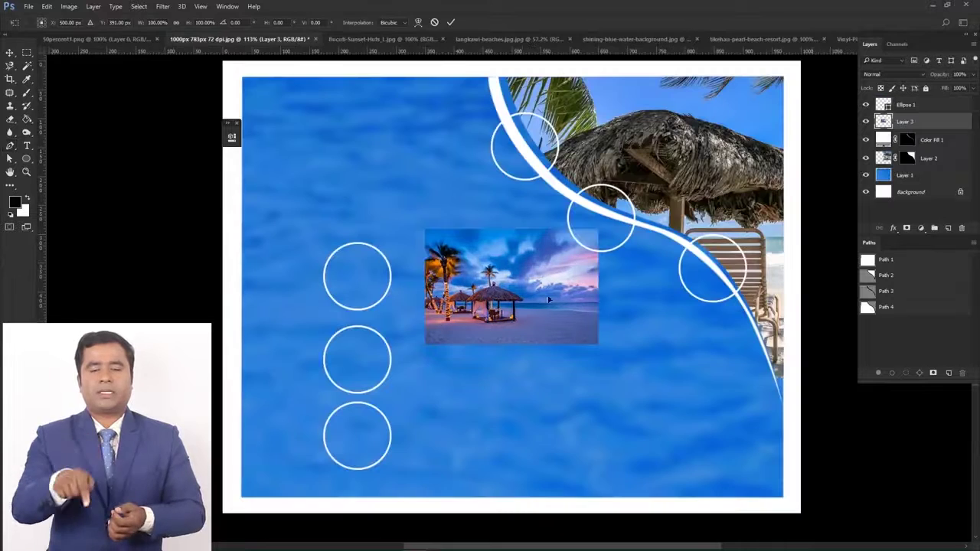
key(ctrl+t)
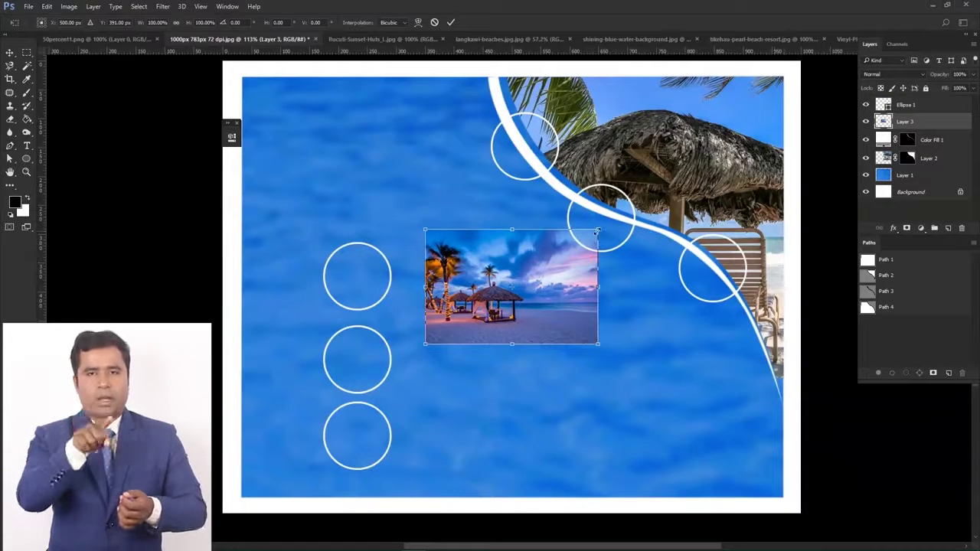
drag(597, 229, 457, 229)
scroll(361, 274, up, 3)
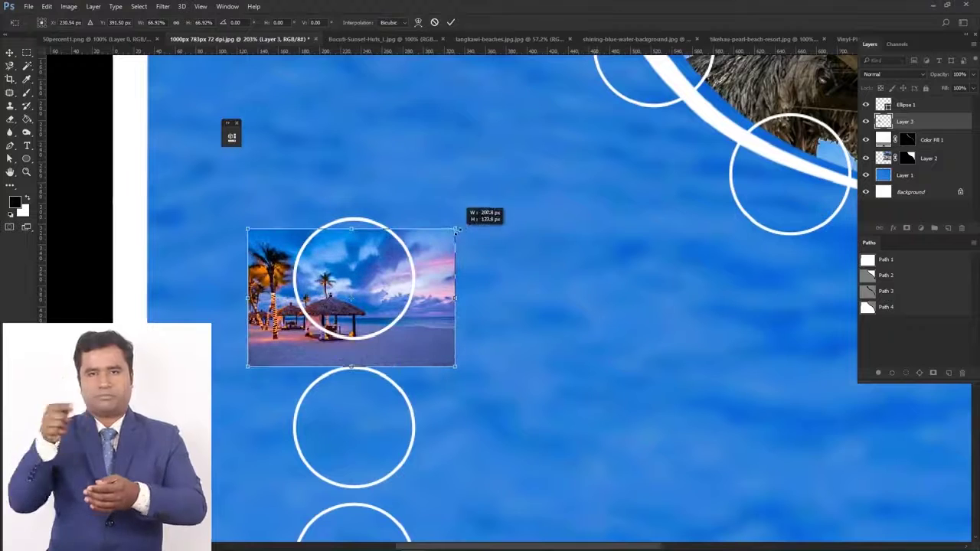
drag(409, 273, 442, 247)
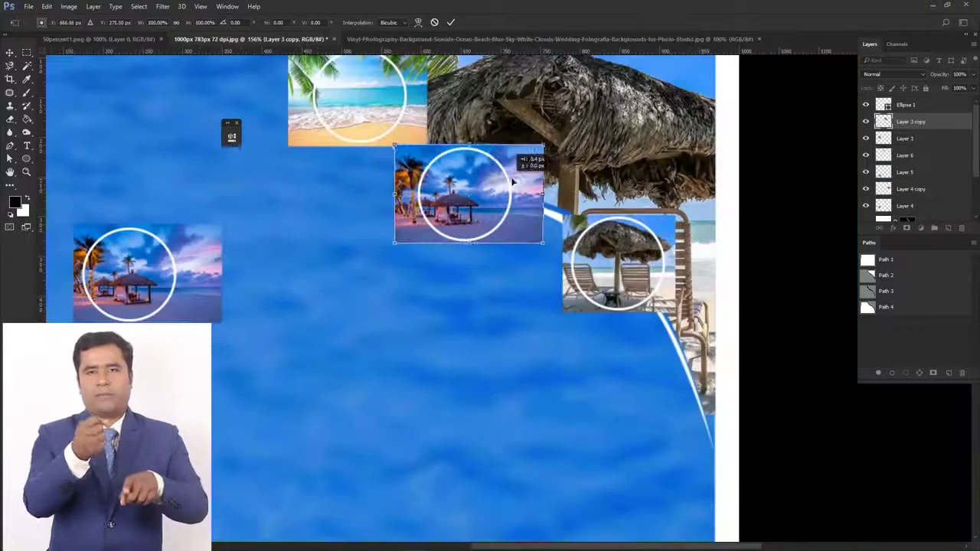
Position the copy of the sunset huts photo over the middle circle on the white curve and apply the transform
mouse_move(495, 181)
mouse_down()
mouse_move(510, 182)
mouse_move(459, 181)
mouse_move(509, 181)
mouse_up()
key(Return)
key(ctrl+0)
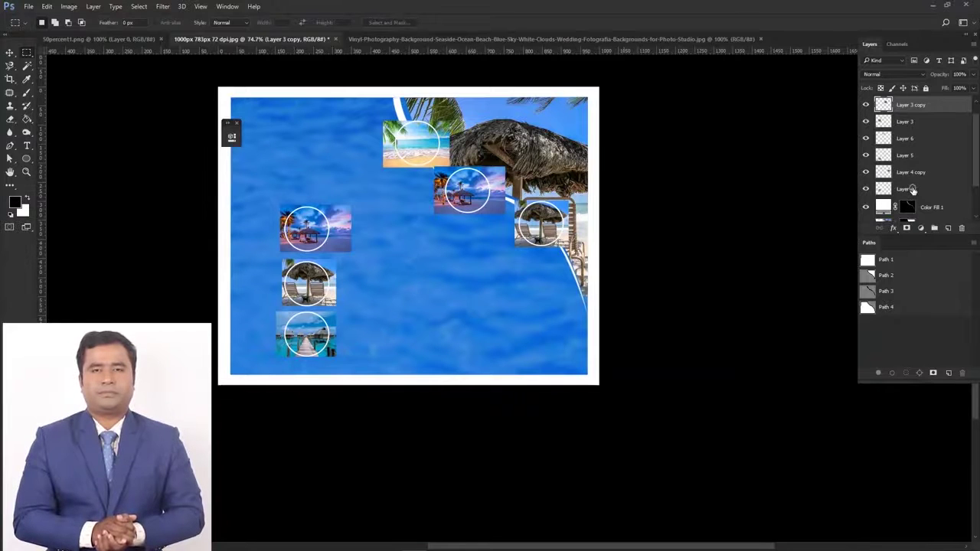
Group the Ellipse 1 layer with all the small photo layers, from Layer 3 copy down to Layer 4
shift+click(913, 188)
click(911, 105)
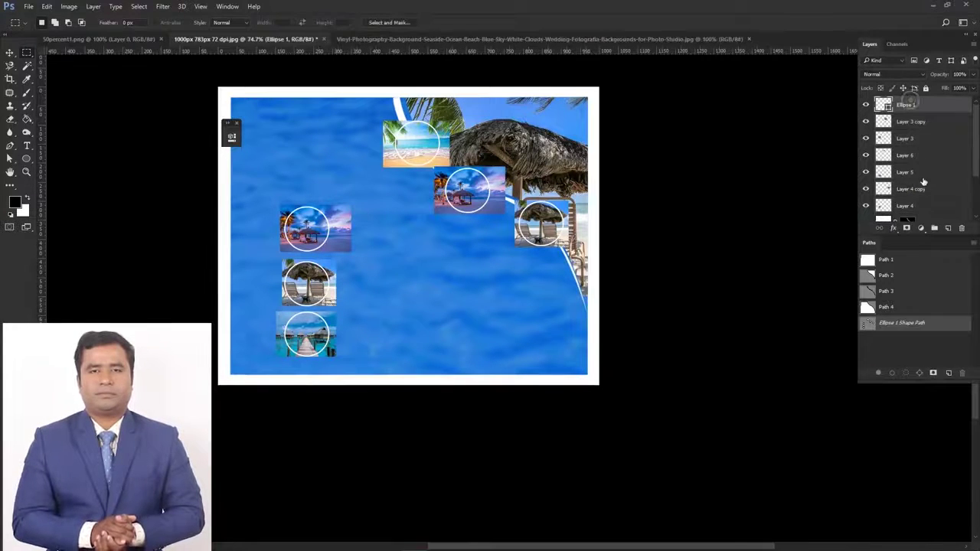
shift+click(919, 204)
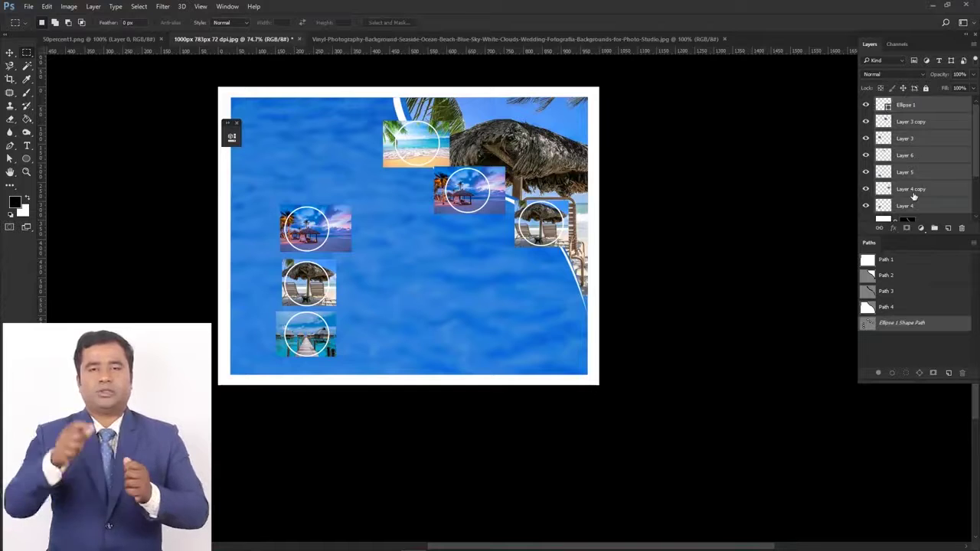
key(ctrl+g)
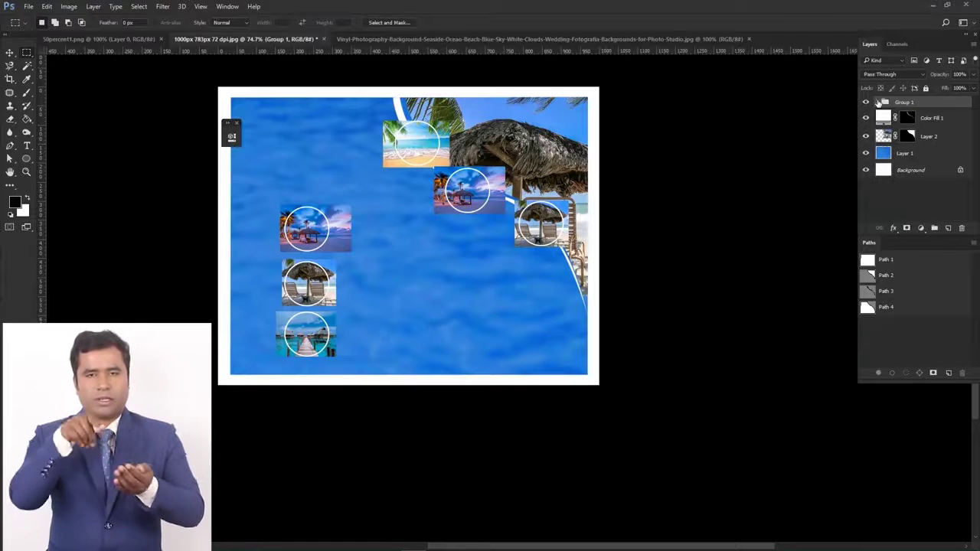
Mask Group 1 with the outlines of the Ellipse 1 circles so the small photos are cropped to circles
click(879, 103)
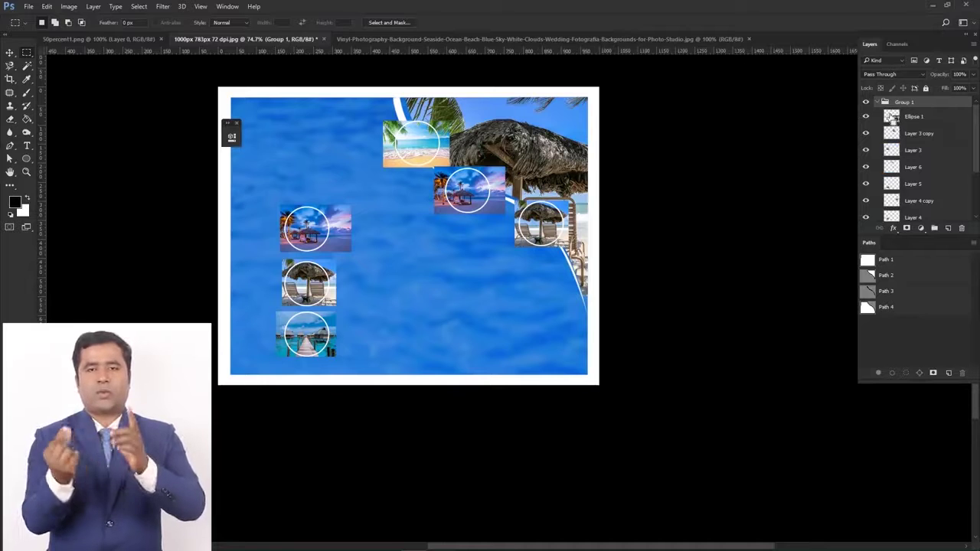
ctrl+click(892, 117)
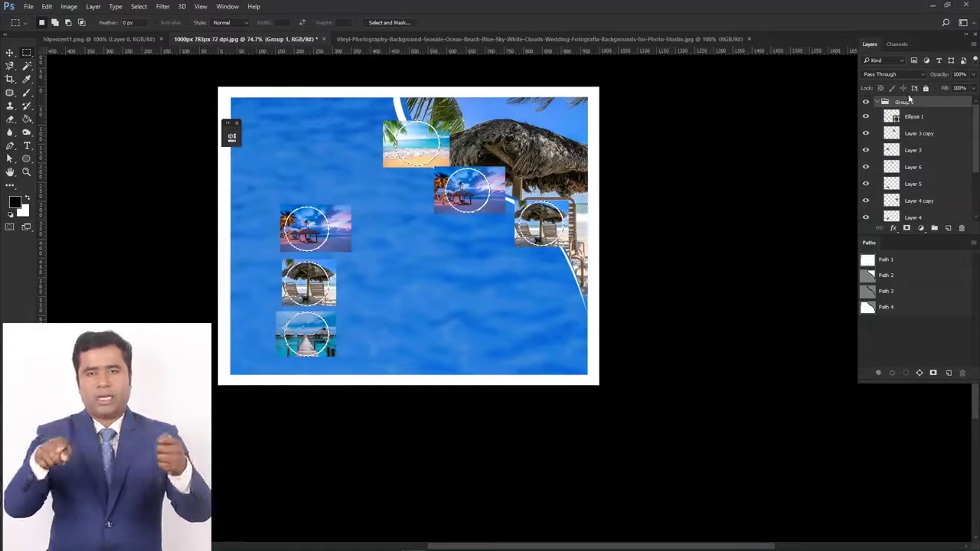
click(907, 229)
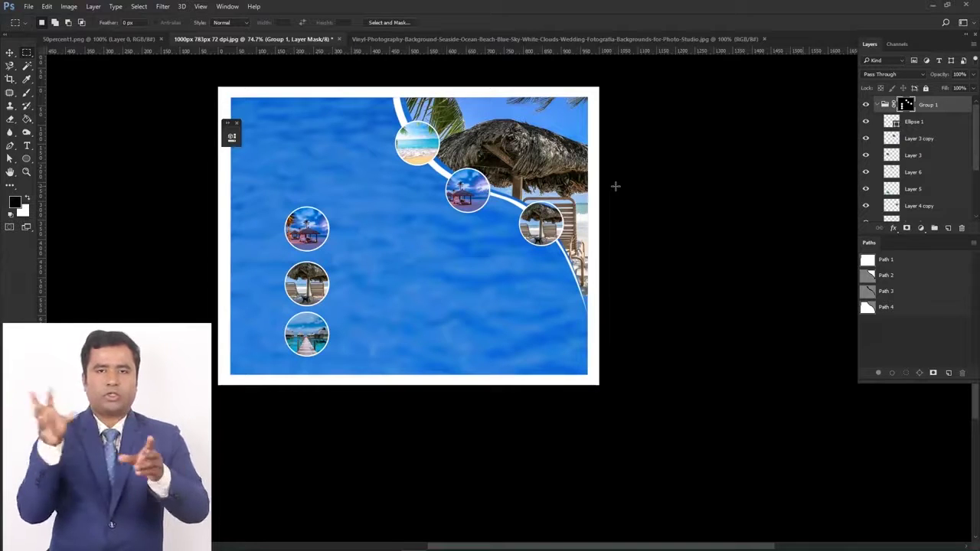
Copy the 50% OFF badge from 50percent1.png into the brochure above Group 1 and close the badge file
drag(414, 150, 470, 315)
key(ctrl+shift+Tab)
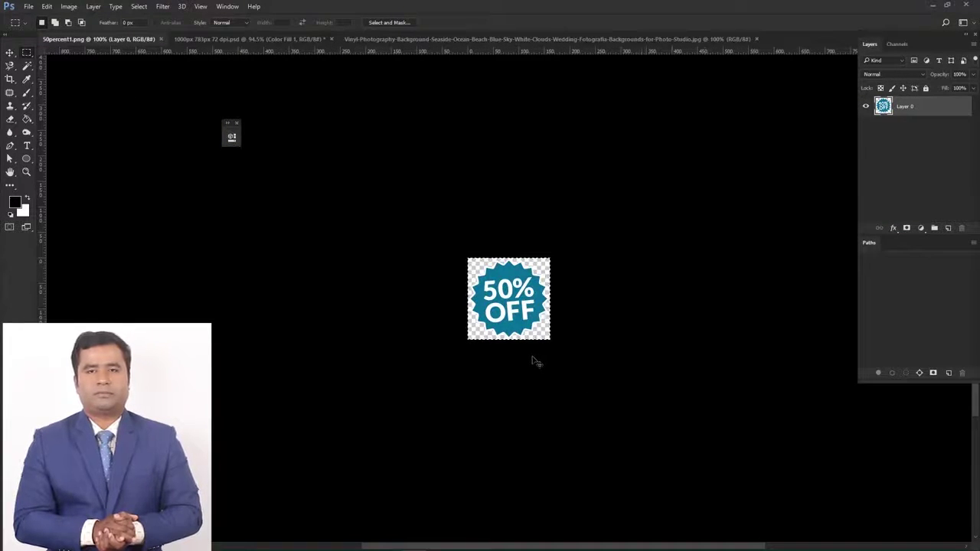
key(ctrl+w)
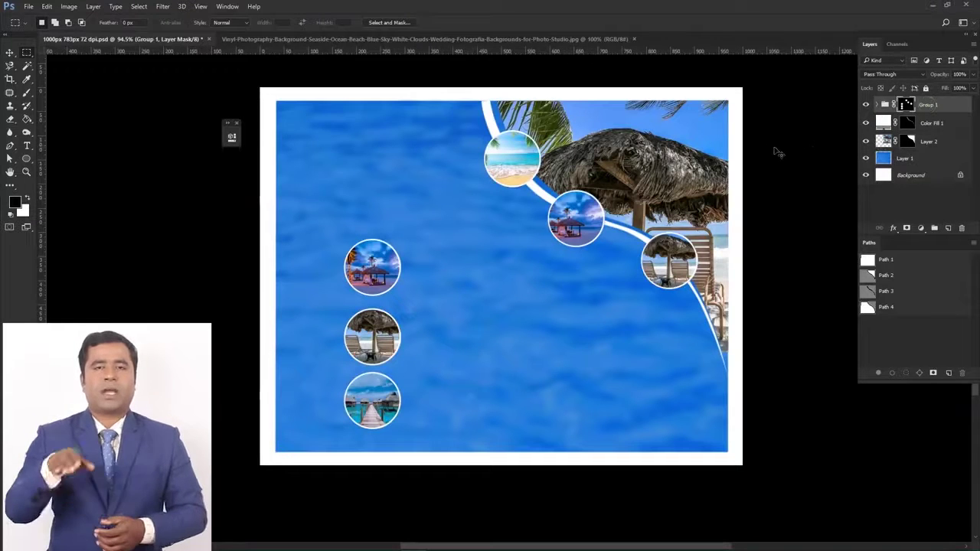
key(ctrl+v)
key(ctrl+t)
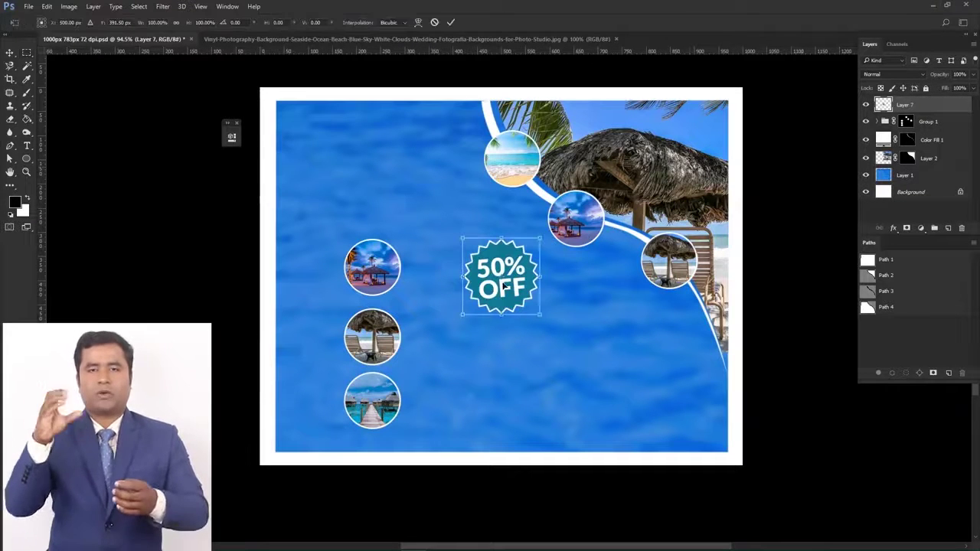
Shrink the 50% OFF badge to about 70% and place it over the hut roof in the beach photo's upper part
drag(505, 283, 664, 169)
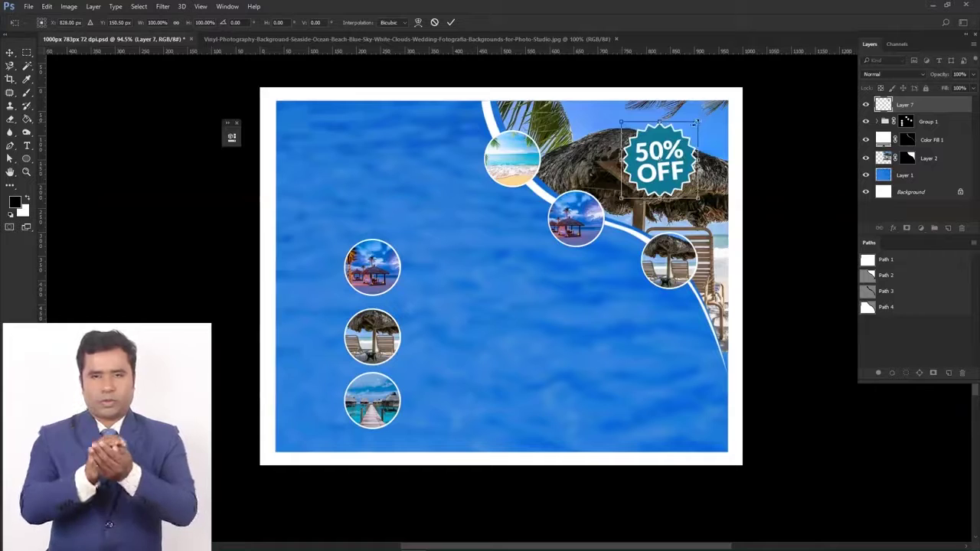
mouse_move(696, 122)
mouse_down()
mouse_move(686, 131)
mouse_move(704, 122)
mouse_up()
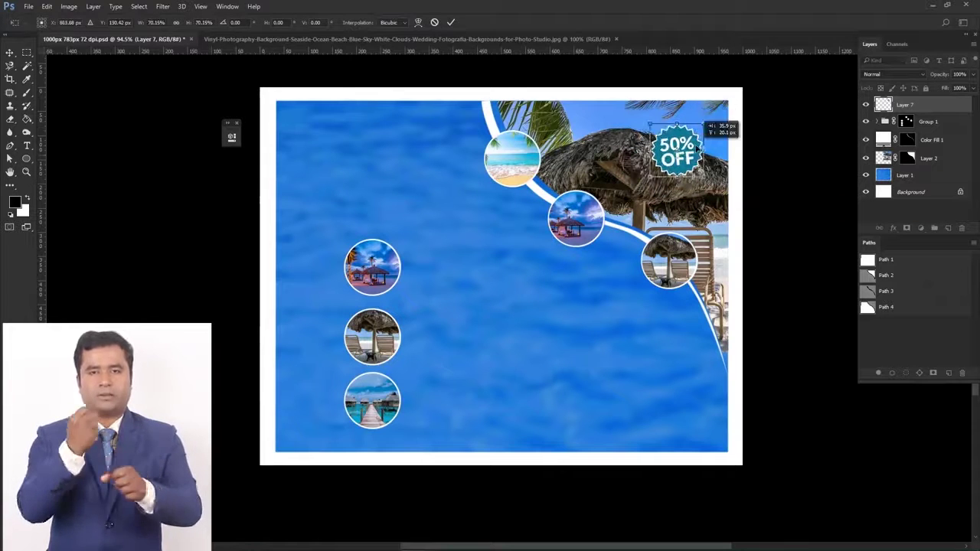
key(Return)
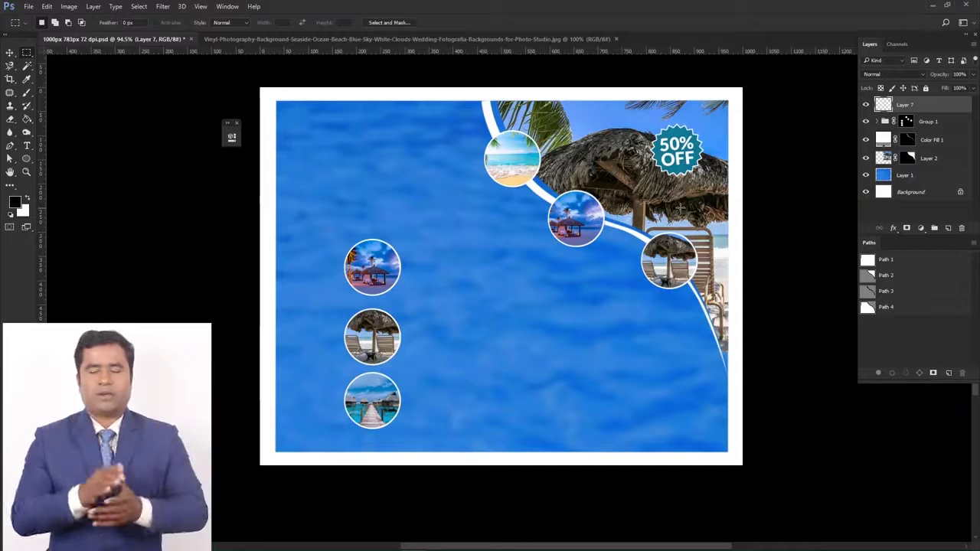
Select a horizontal strip from the water's left edge to the upper sunset circle and fill it with a ffffff Solid Color layer beneath Group 1
scroll(297, 193, up, 3)
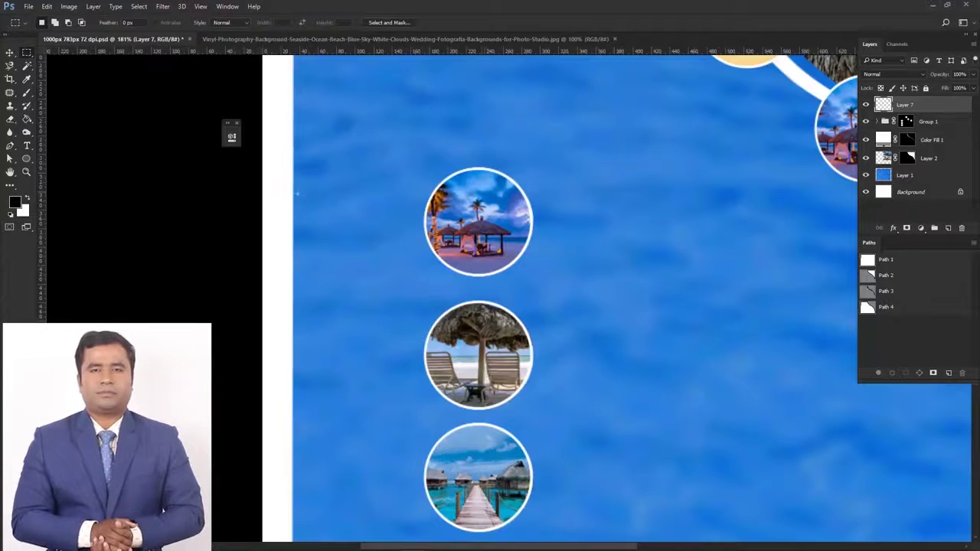
drag(290, 185, 469, 274)
click(469, 276)
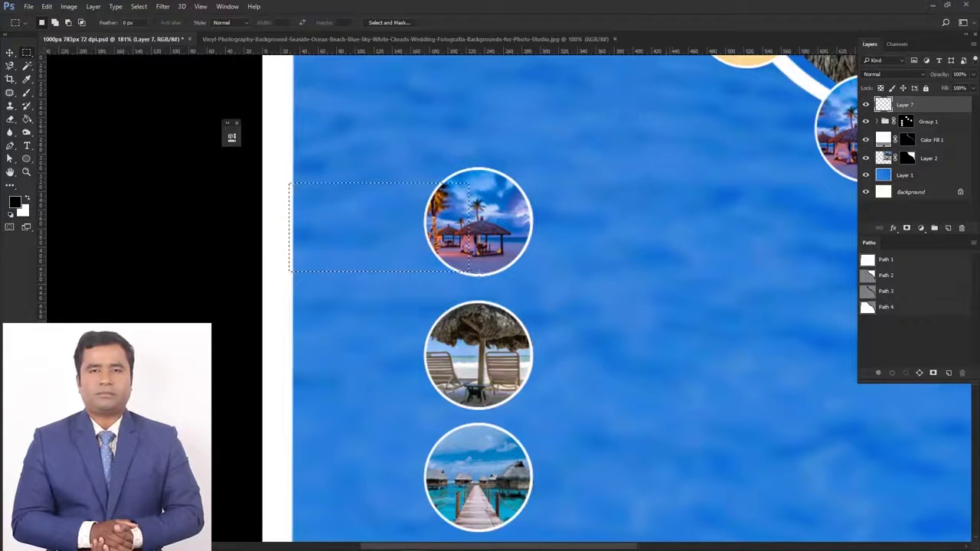
double_click(884, 139)
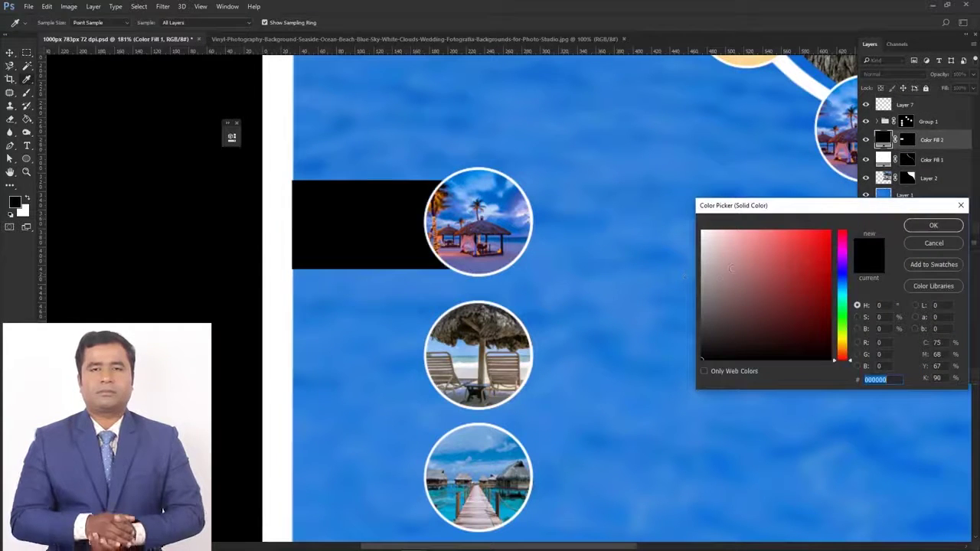
text(ffffff)
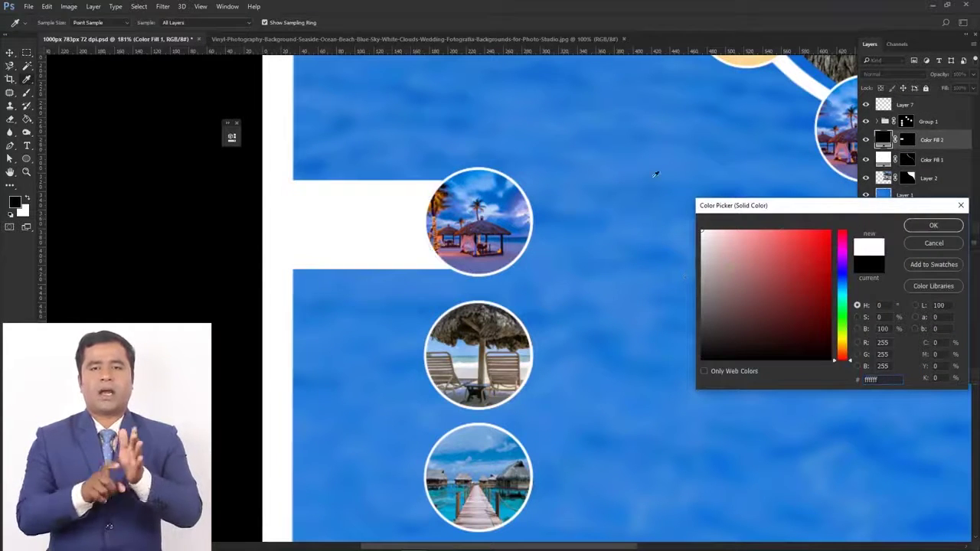
Recolor the strip's Color Fill 2 layer to a muted mustard yellow with a hue of 54° and target its layer mask
click(841, 347)
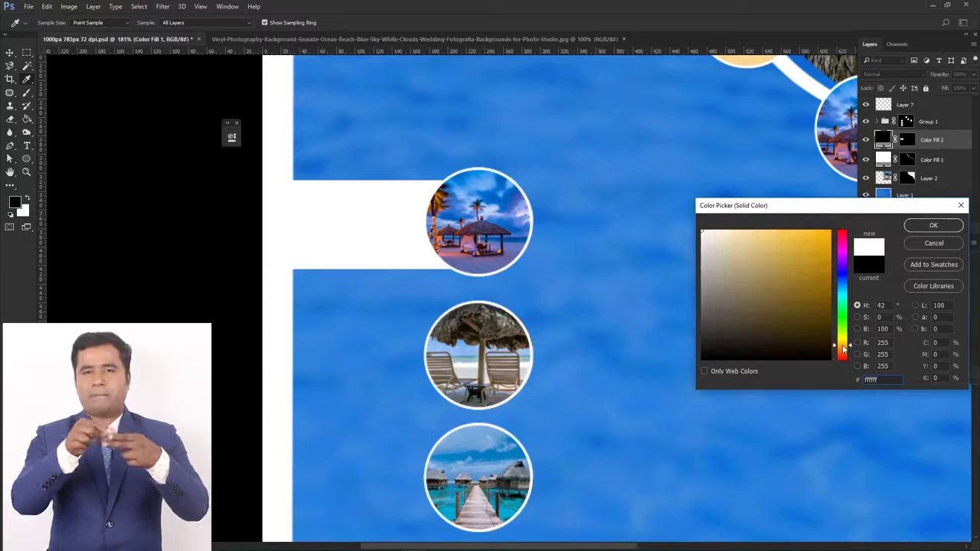
drag(842, 350, 844, 345)
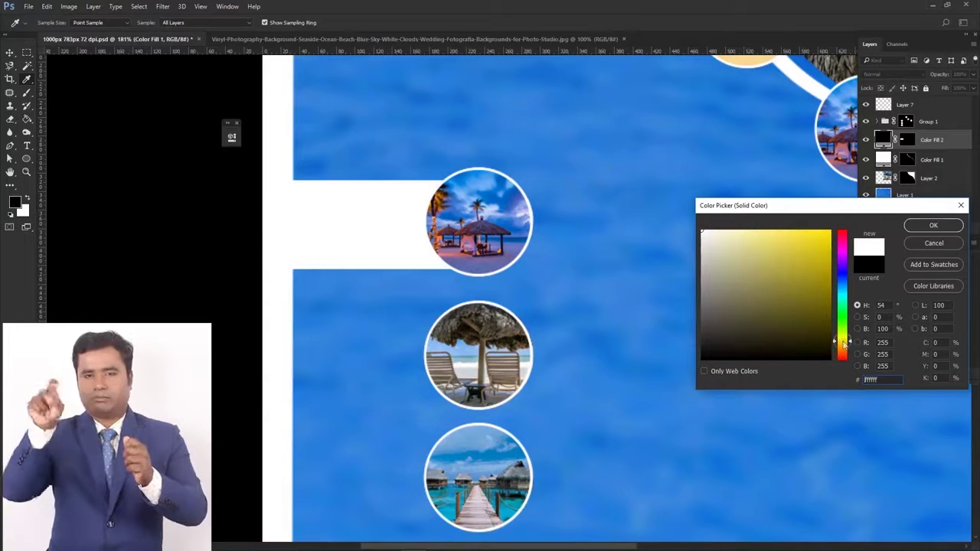
click(802, 236)
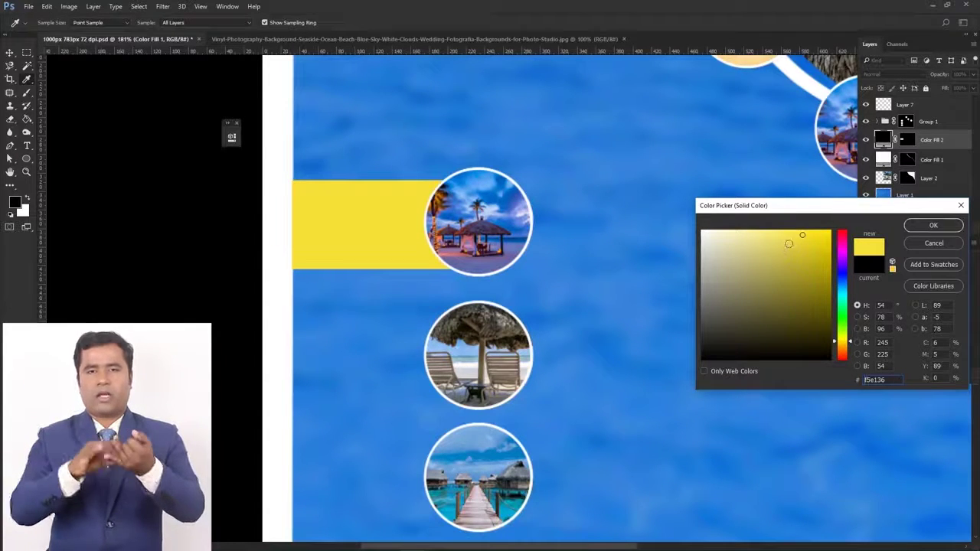
click(791, 243)
click(796, 260)
key(Return)
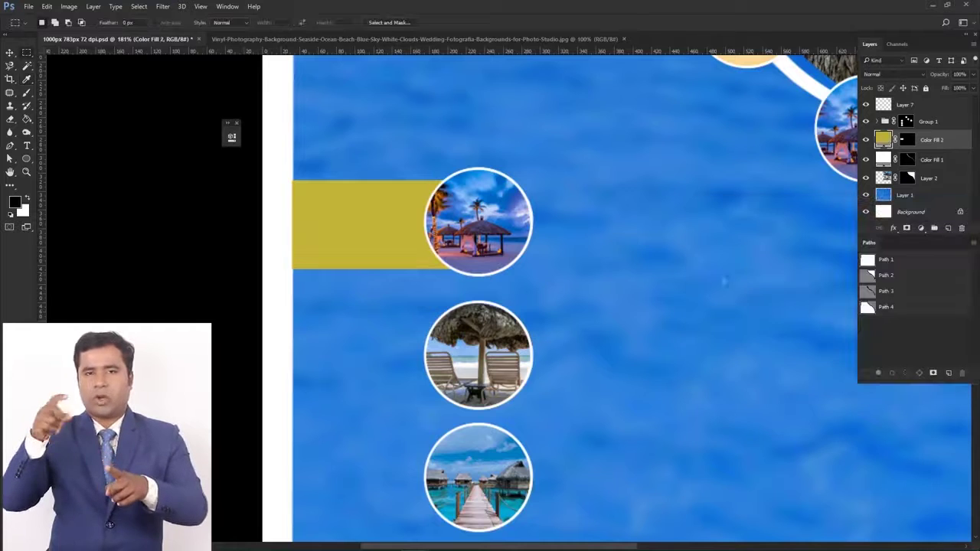
key(ctrl+0)
click(906, 141)
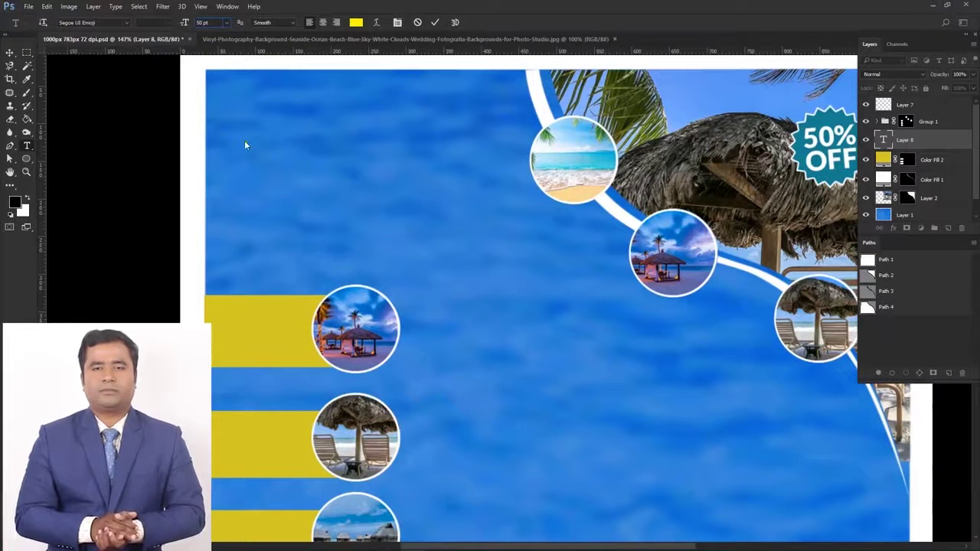
Add the yellow headline "SUMMER SPECIAL TOOR" in Segoe UI Emoji over the water's upper-left area
key(Escape)
click(276, 148)
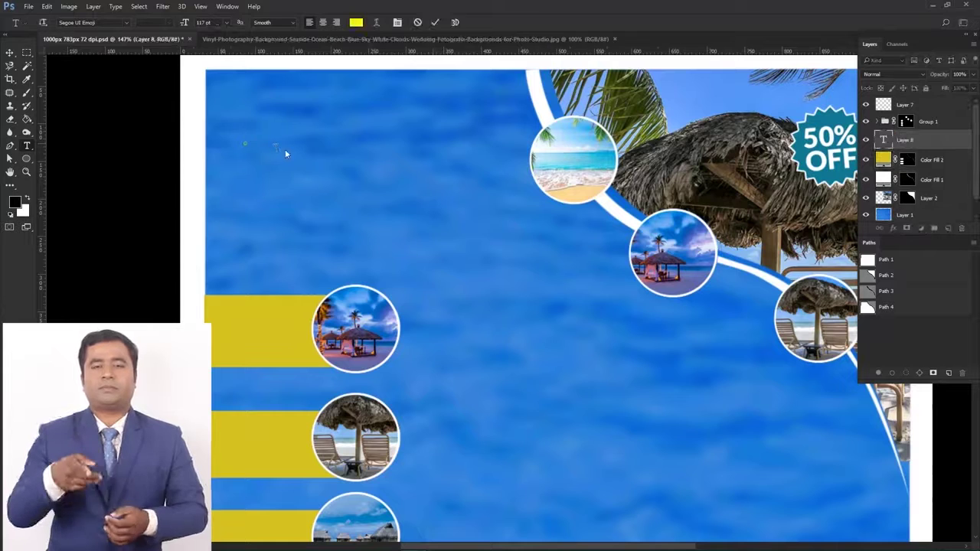
text(S)
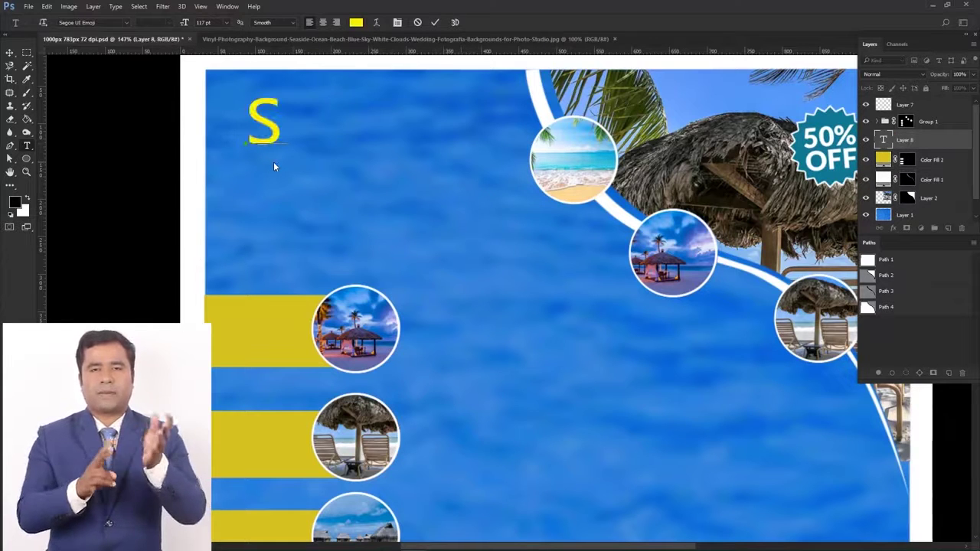
text(UMMER)
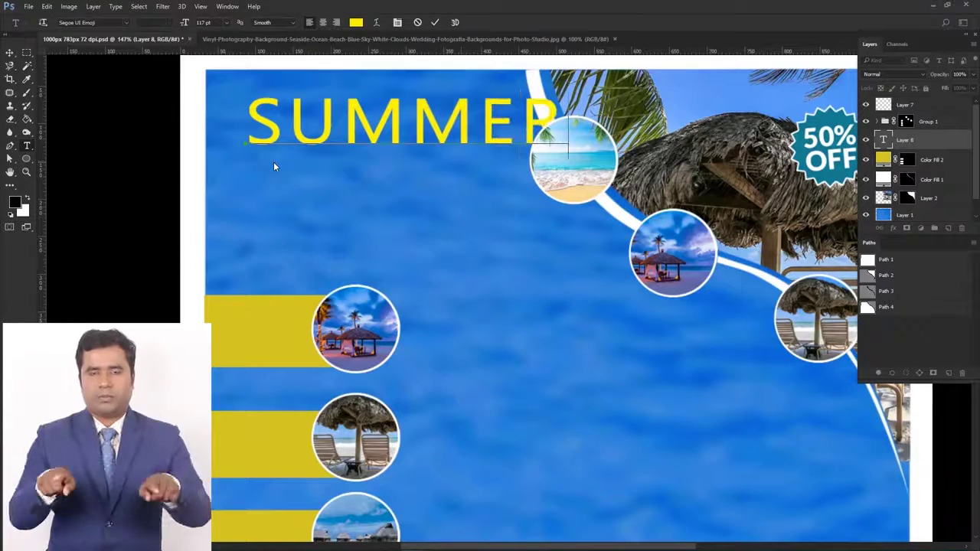
text( SPEC)
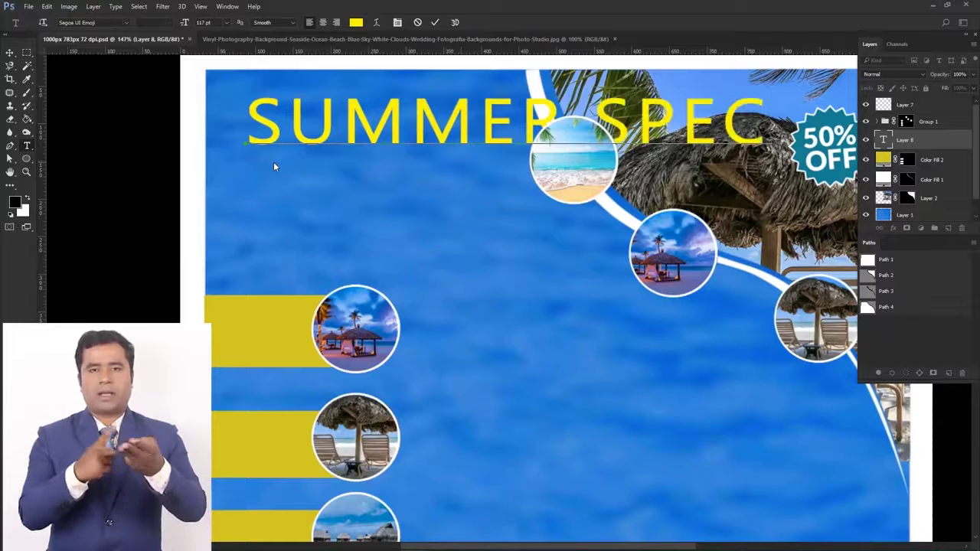
text(IAL)
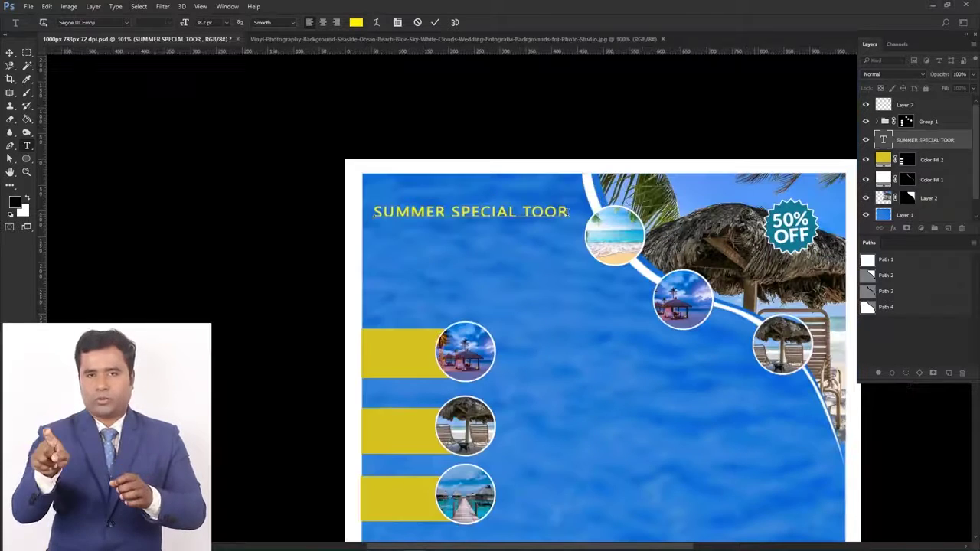
Change the whole "SUMMER SPECIAL TOOR" headline's text color to white, ffffff
key(shift+Left)
key(shift+Left)
key(shift+Left)
key(shift+Left)
key(shift+Left)
key(shift+Left)
key(shift+Left)
key(shift+Left)
key(shift+Left)
key(shift+Left)
key(shift+Left)
key(shift+Left)
key(shift+Left)
key(shift+Left)
key(shift+Left)
key(shift+Left)
key(shift+Left)
key(shift+Left)
key(shift+Left)
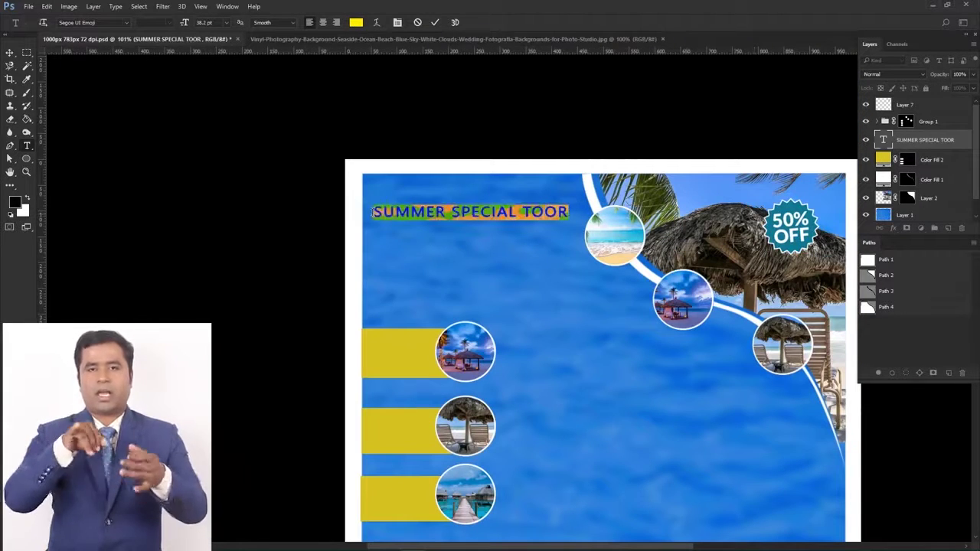
click(356, 22)
text(ffffff)
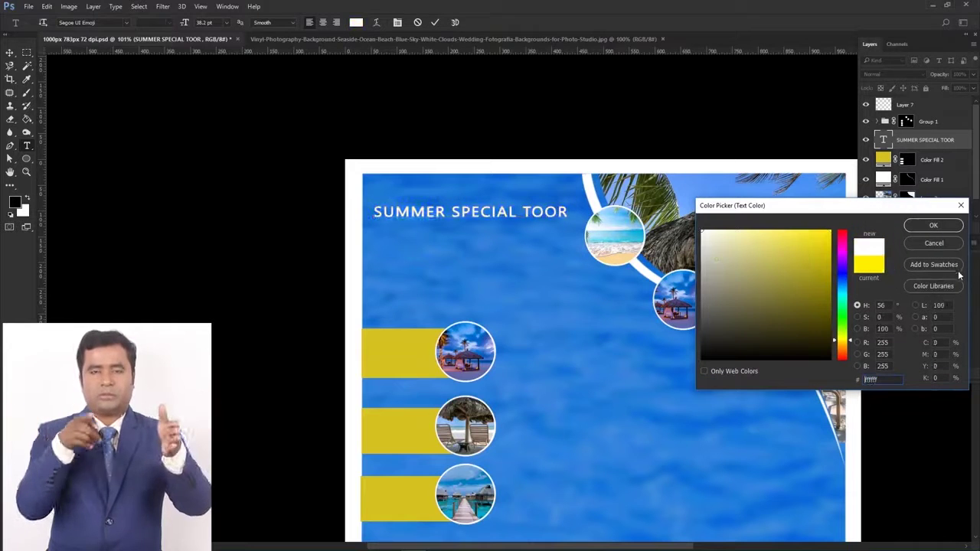
click(934, 225)
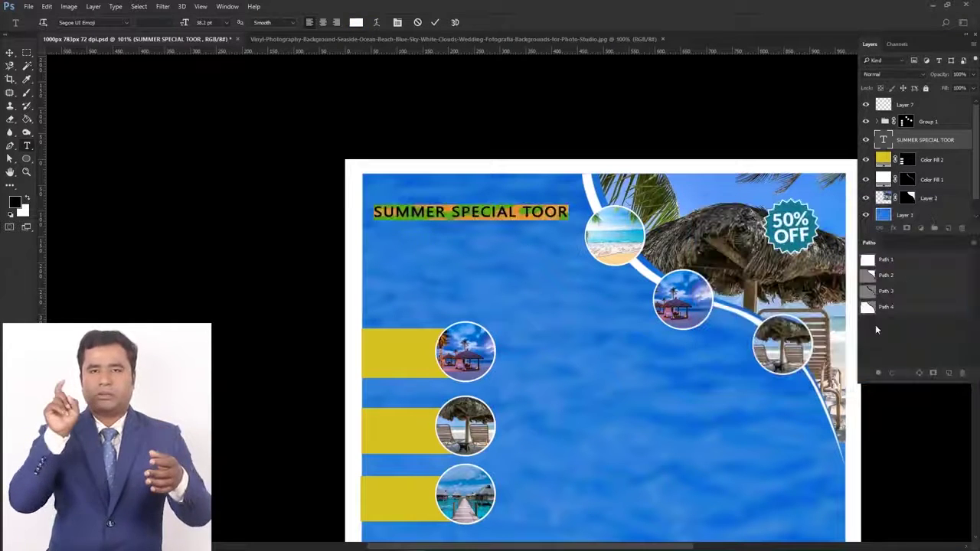
key(ctrl+Return)
Add the white text "PACKAGES?" at 117 pt on its own layer just below the SUMMER SPECIAL TOOR headline
click(369, 210)
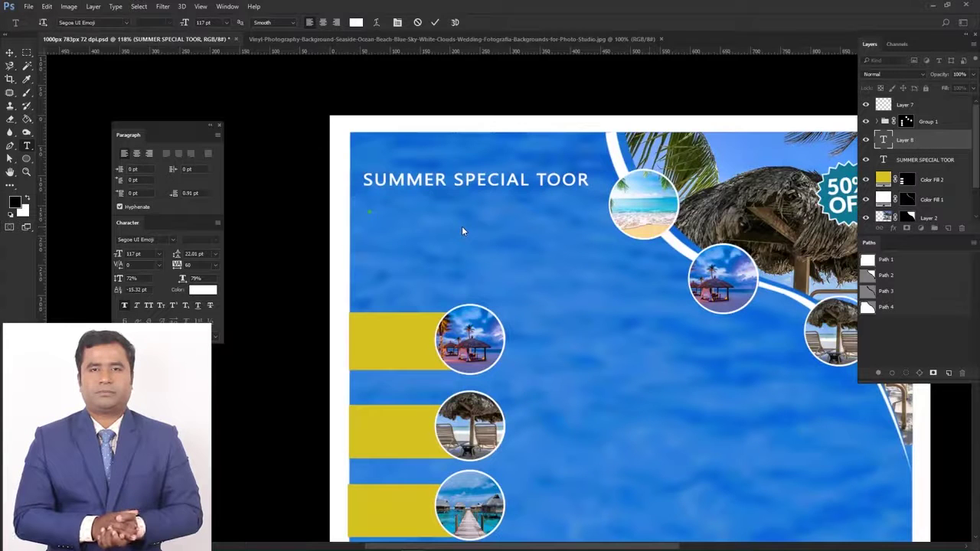
text(p)
key(BackSpace)
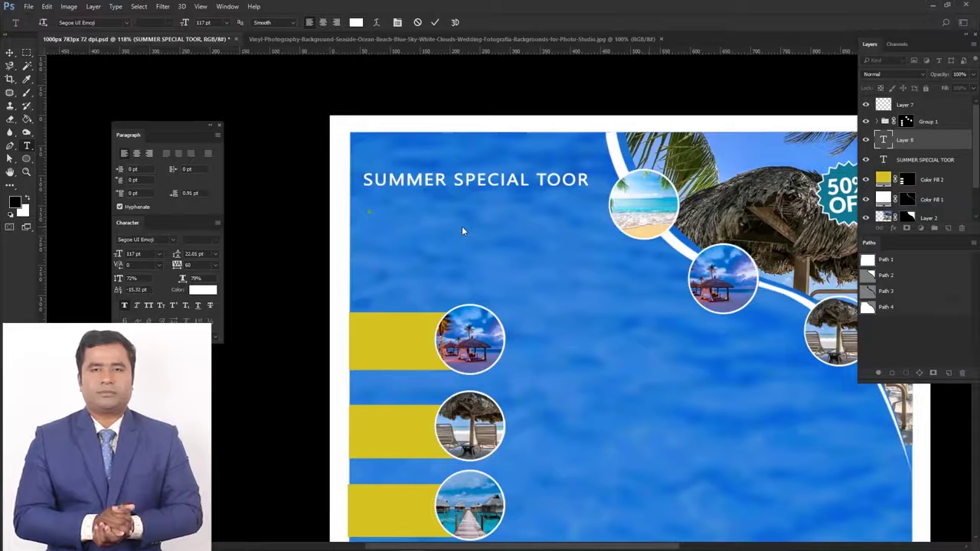
text(PA)
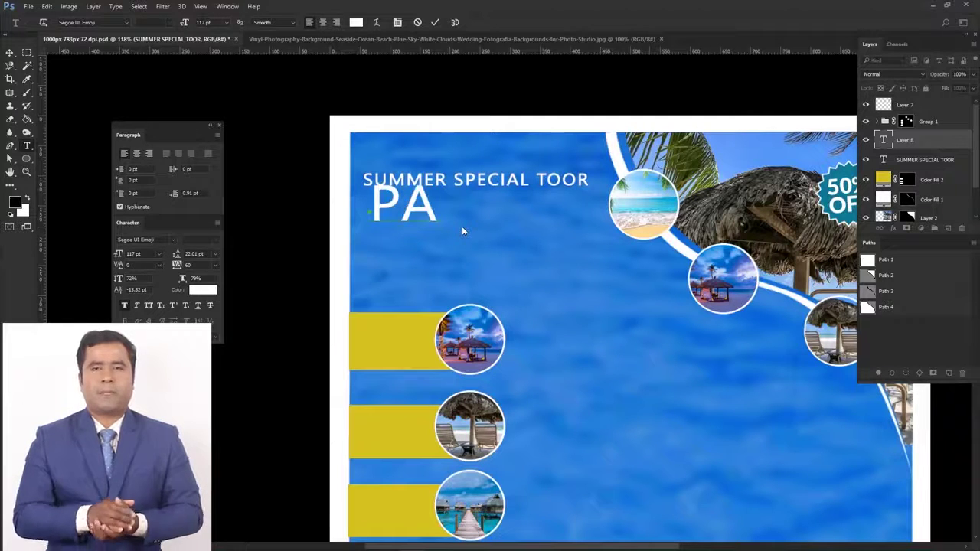
text(CKAG)
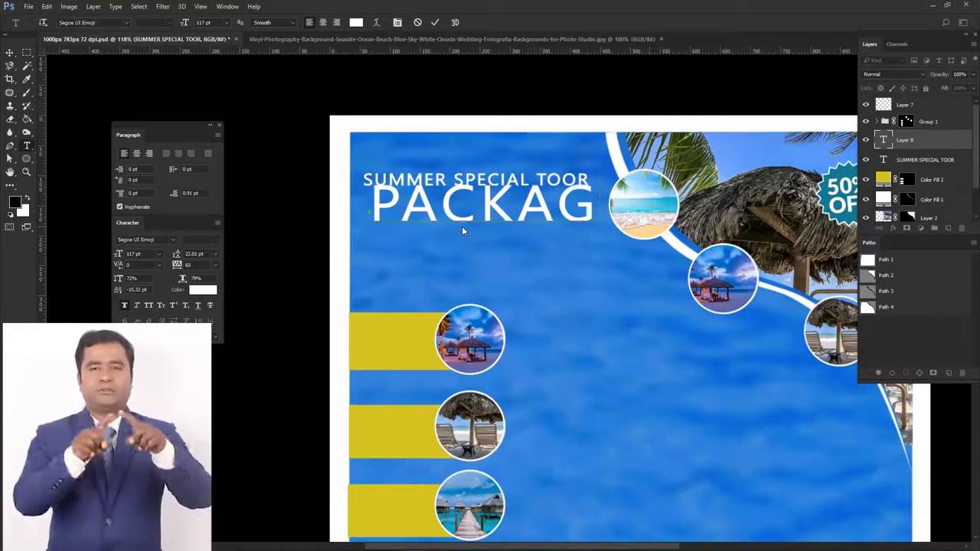
text(E)
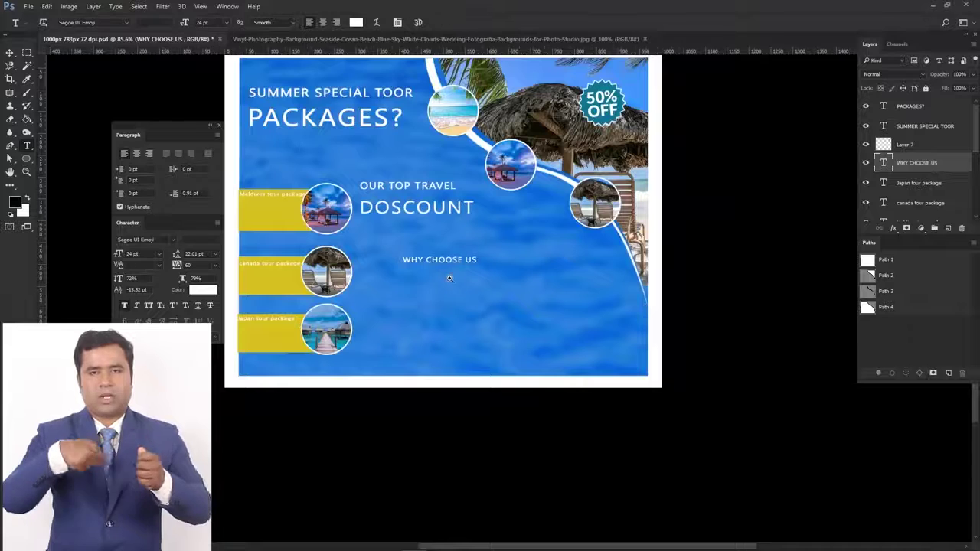
Enlarge the WHY CHOOSE US text to about 235% and move it to the open water below DOSCOUNT
scroll(449, 278, up, 2)
key(ctrl+t)
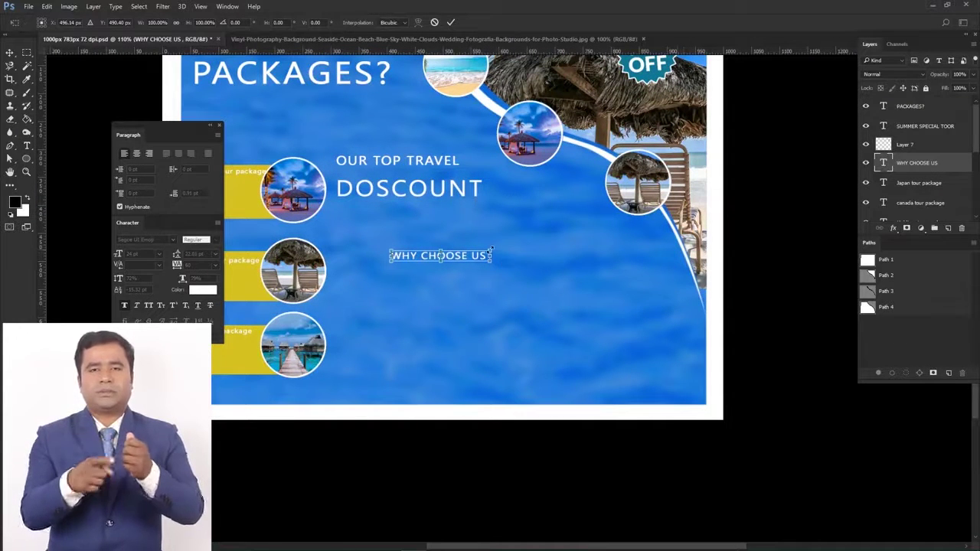
drag(492, 250, 560, 244)
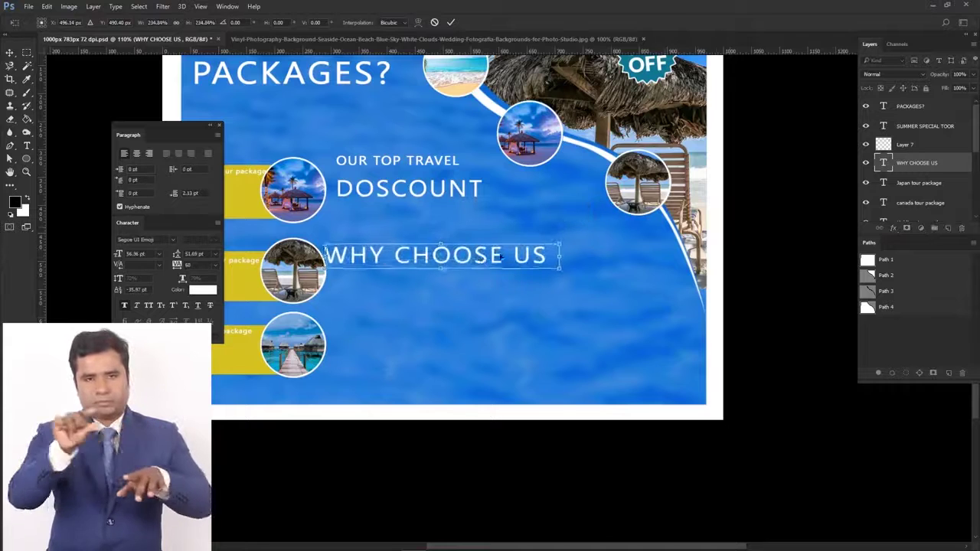
drag(482, 262, 519, 251)
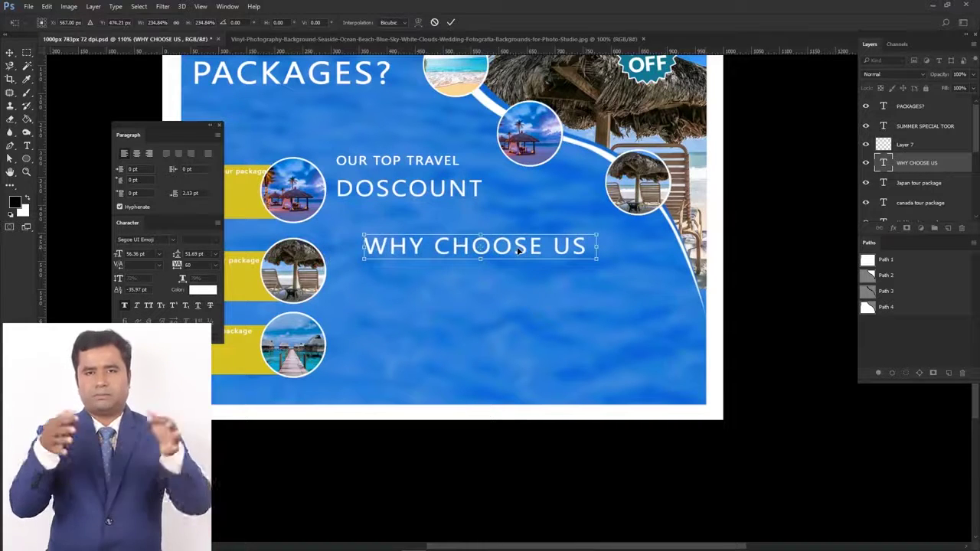
key(Return)
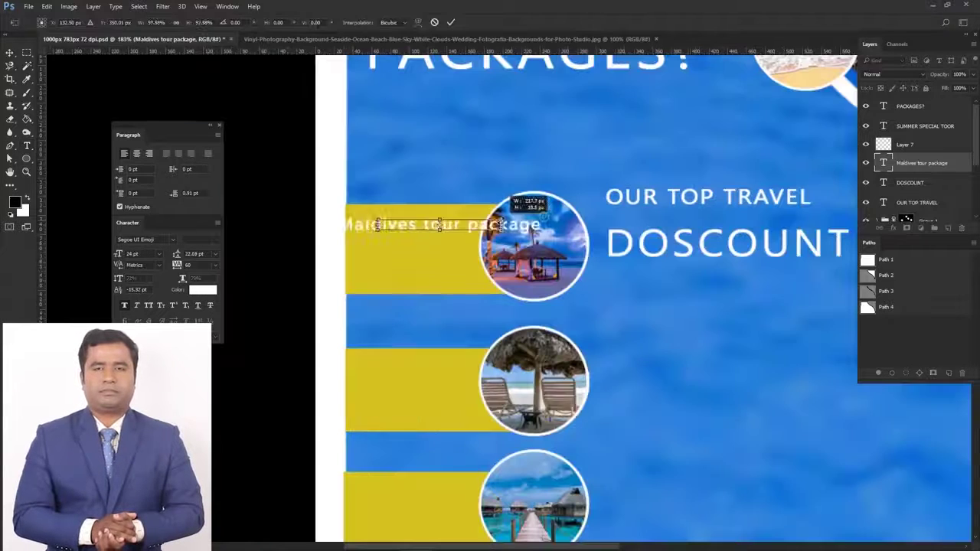
Scale the "Maldives tour package" caption to about 68% and fit it along the upper edge of the first yellow band
key(ctrl+t)
drag(466, 221, 454, 221)
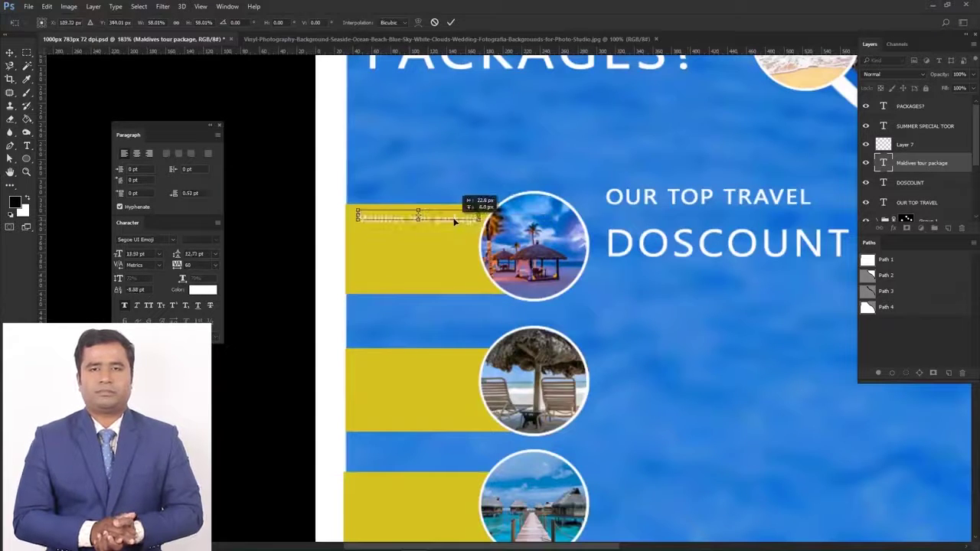
key(Up)
key(Up)
key(Up)
key(Left)
key(Left)
key(Left)
key(Left)
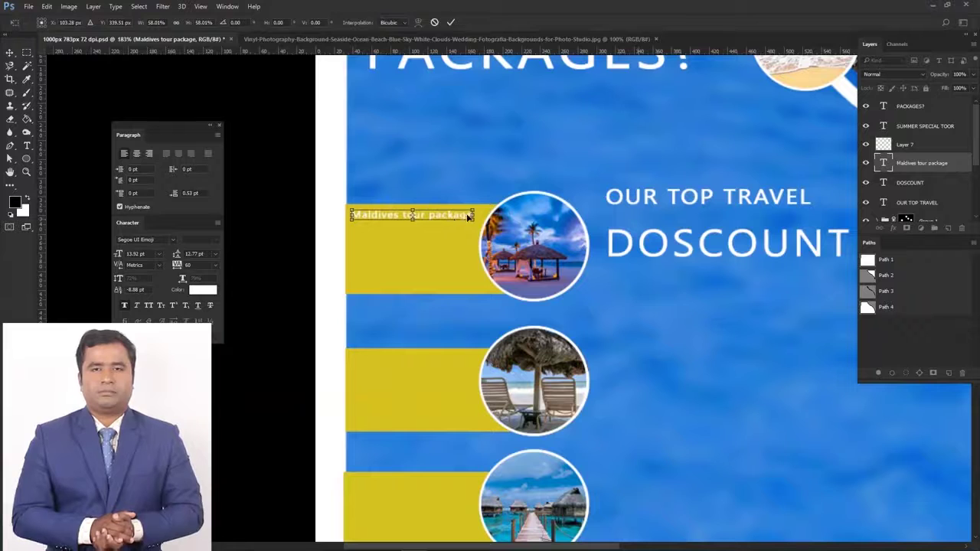
drag(475, 207, 490, 200)
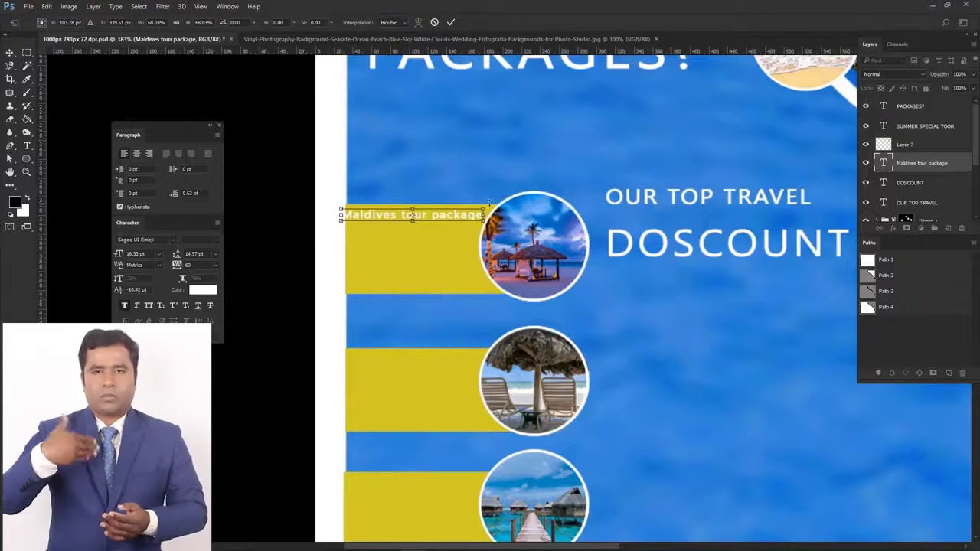
key(Right)
key(Right)
key(Right)
key(Right)
key(Right)
key(Right)
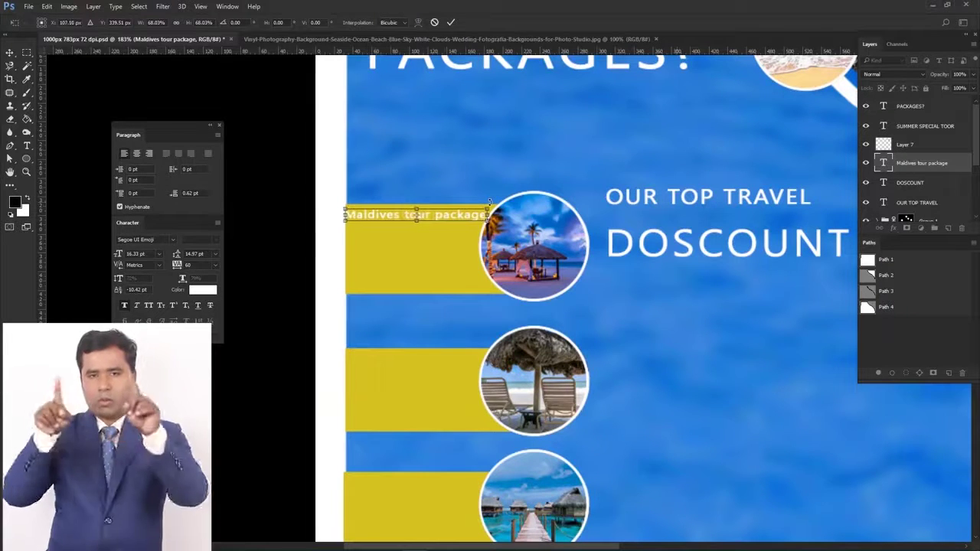
key(Return)
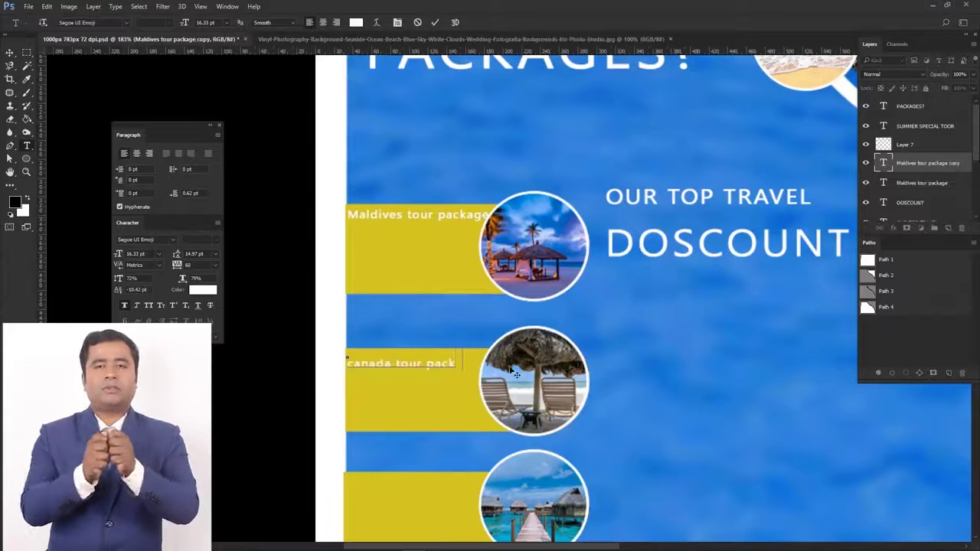
Reword the copied captions on the second and third yellow bands as "canada tour package" and "Japan tour package"
text(age)
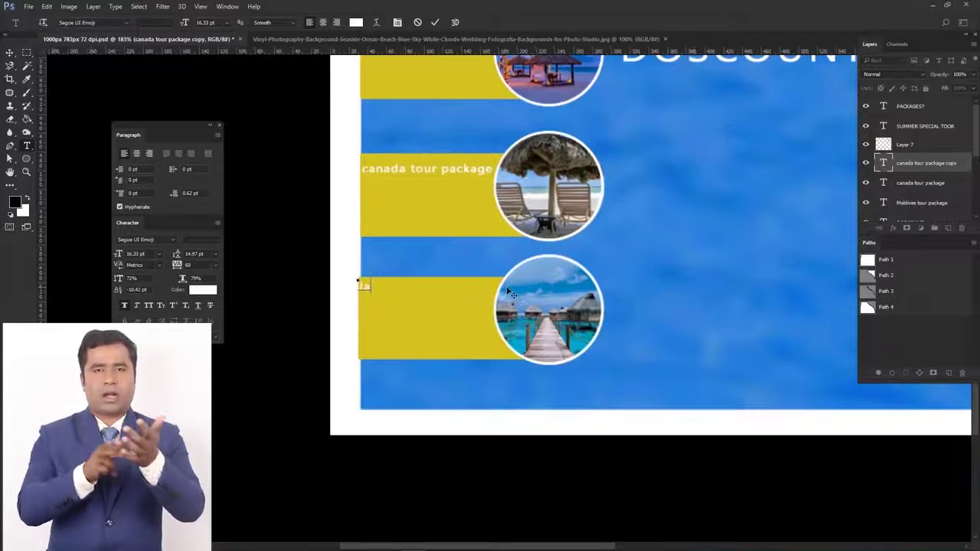
text(Japan)
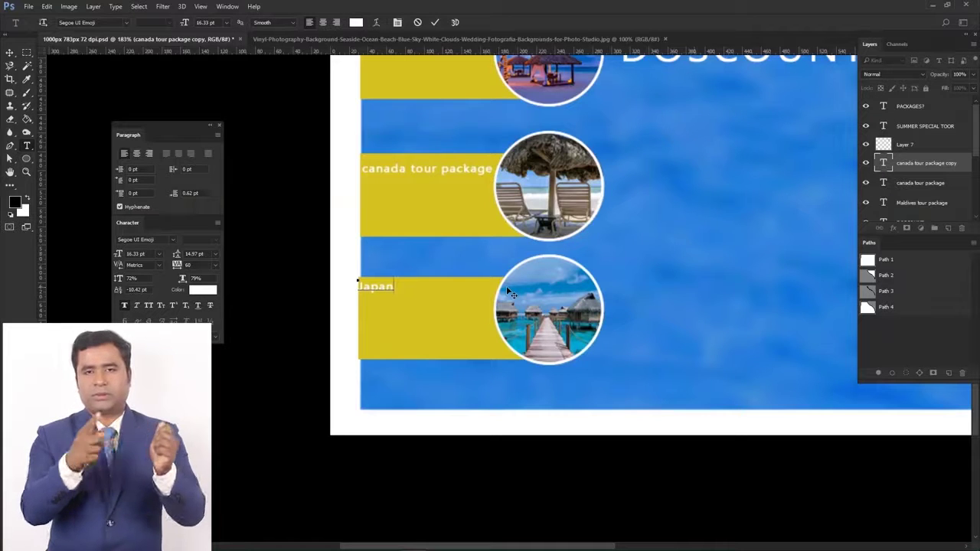
text( to )
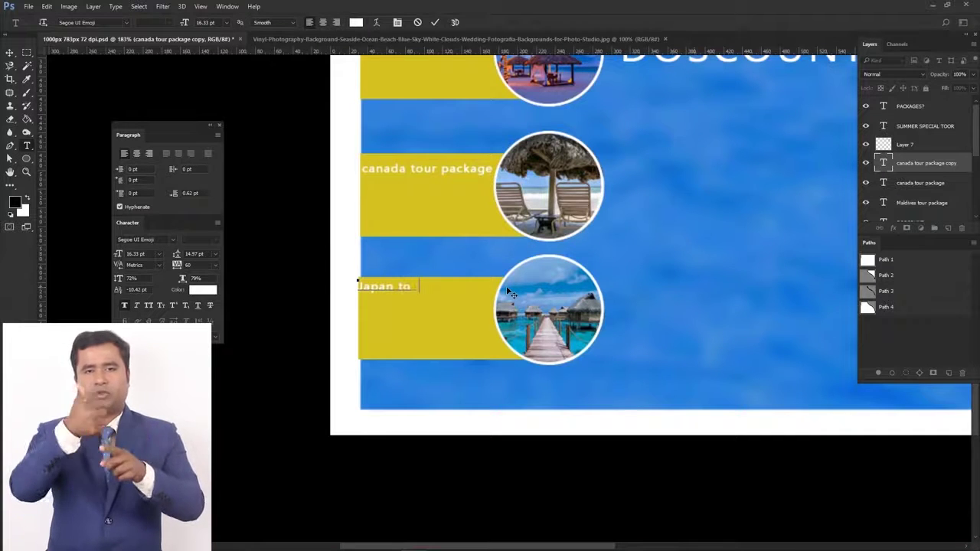
text(ur pack)
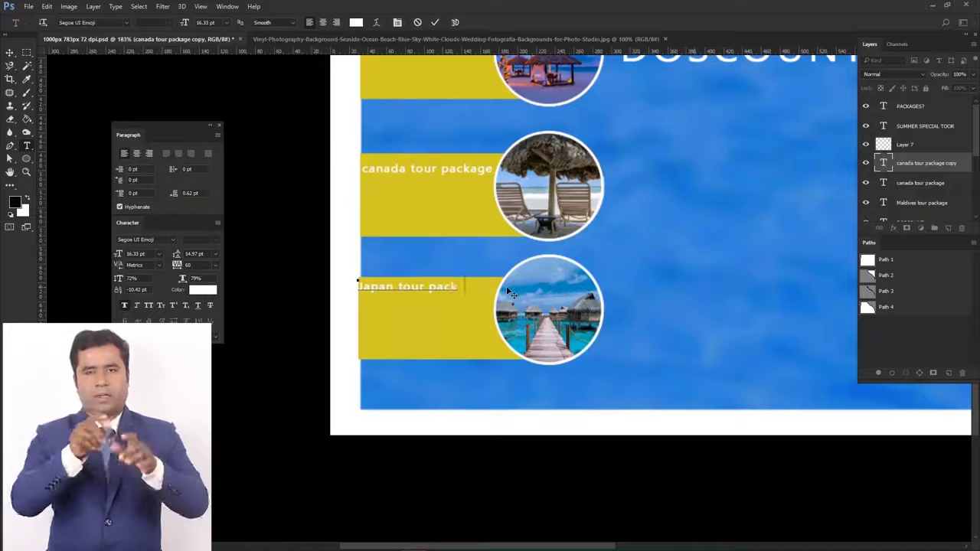
text(age)
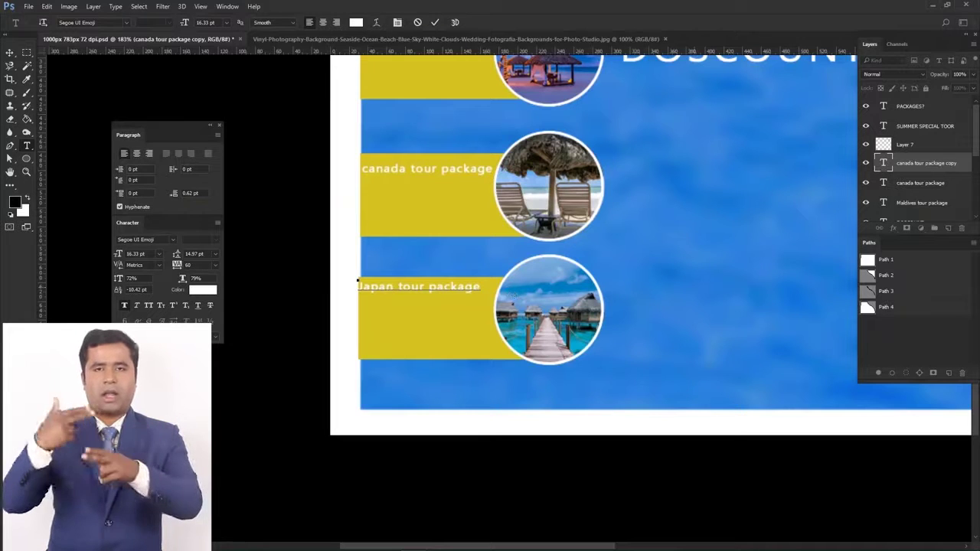
click(920, 333)
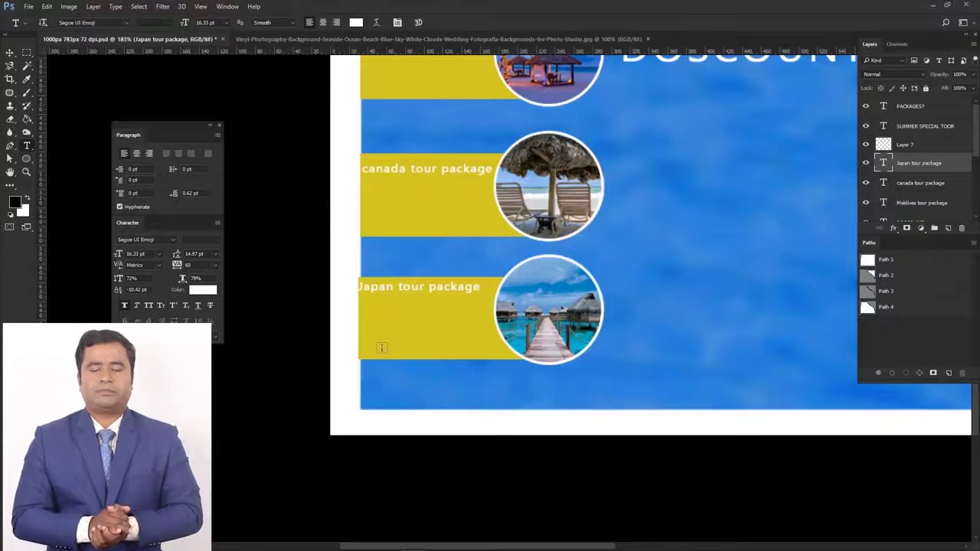
scroll(415, 306, down, 2)
scroll(429, 297, up, 2)
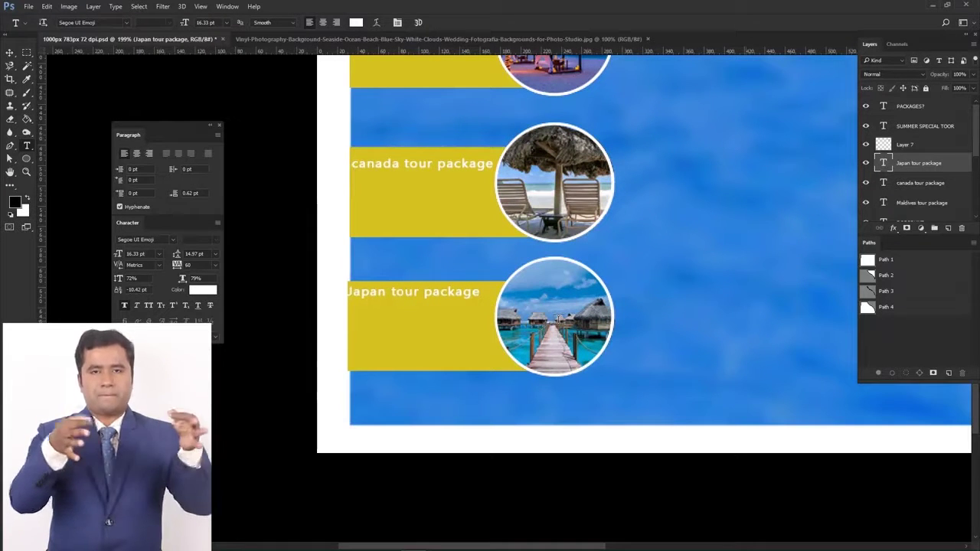
scroll(595, 280, down, 4)
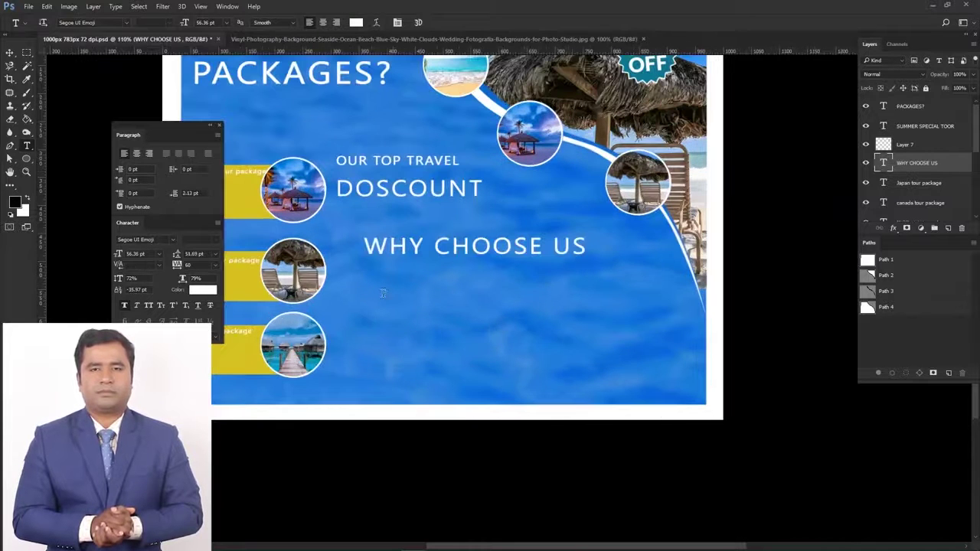
Below WHY CHOOSE US, add a 24 pt paragraph containing "Find the right flight, the perfect hotel, and even manage your itinerary or track your flight status." twice
drag(372, 279, 604, 390)
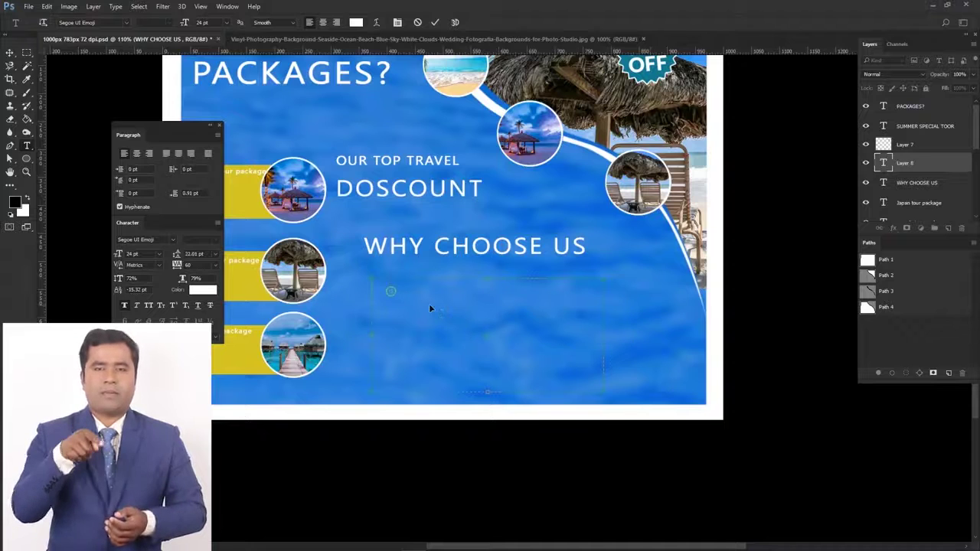
text(Find the right flight, the perfect hotel, and even manage your itinerary or track your flight status.)
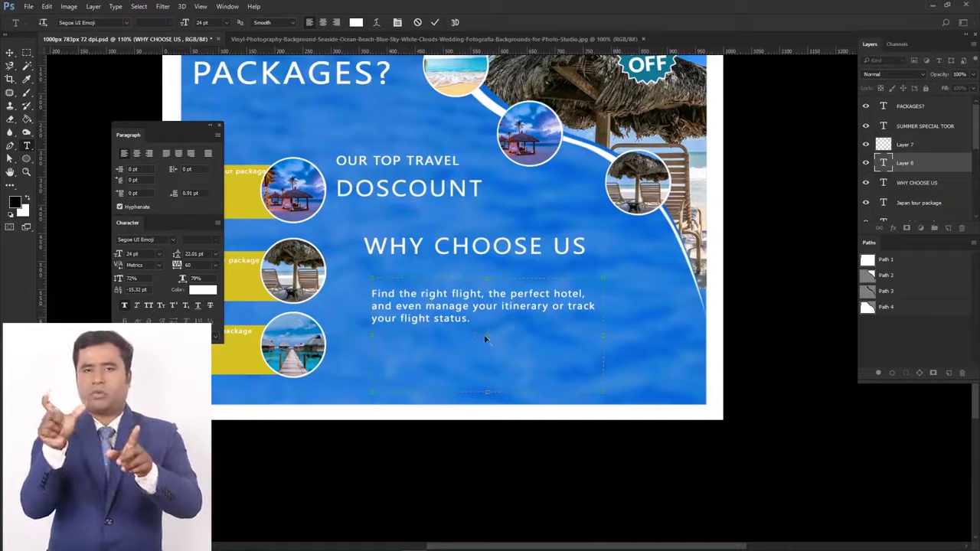
text(Find the right flight, the perfect hotel, and even manage your itinerary or track your flight status.)
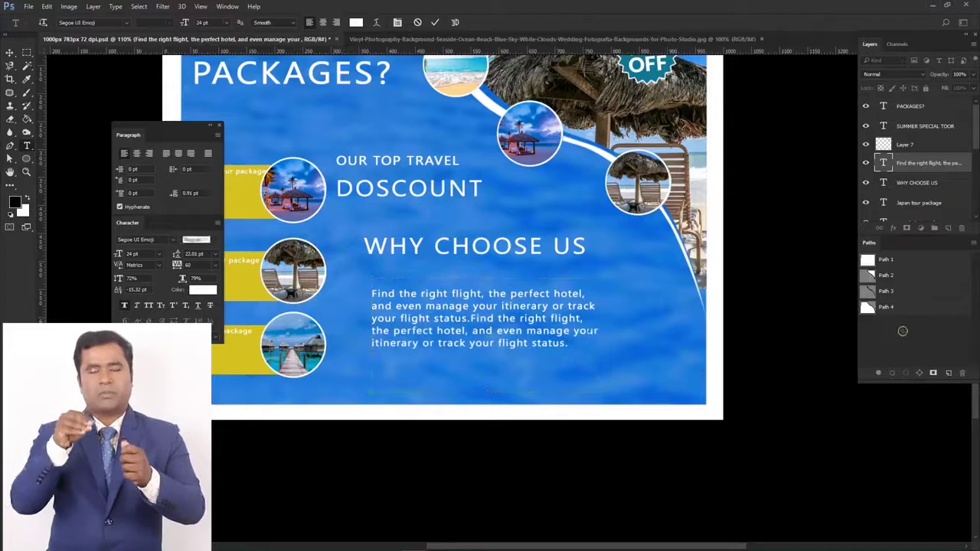
key(ctrl+Return)
Move the flight and hotel paragraph up so it aligns with the starting edge of the WHY CHOOSE US heading
key(ctrl+minus)
key(ctrl+0)
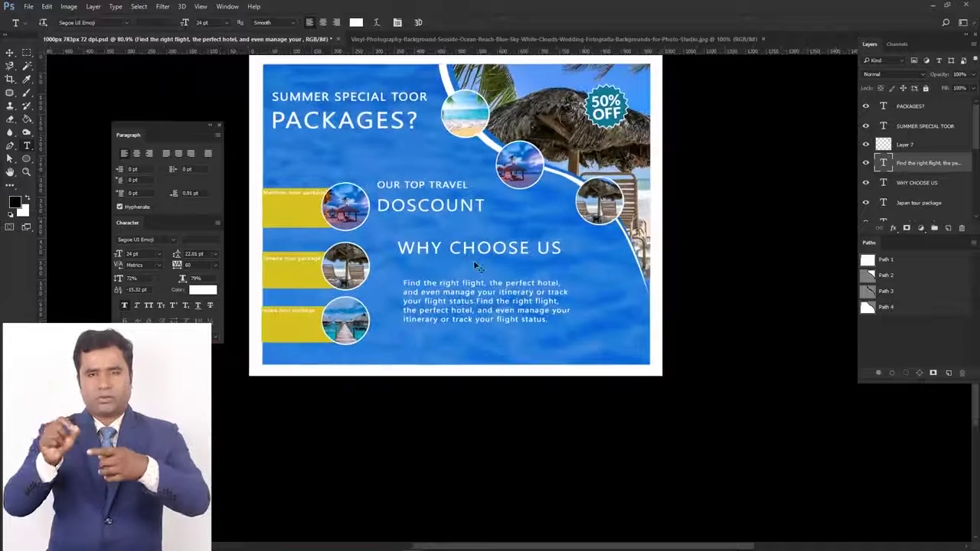
key(ctrl+t)
drag(490, 309, 484, 298)
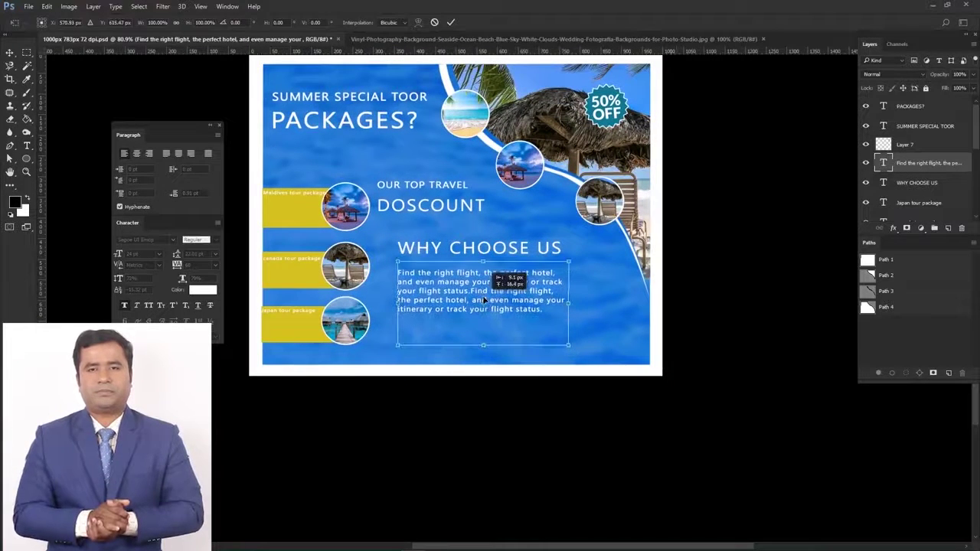
key(Return)
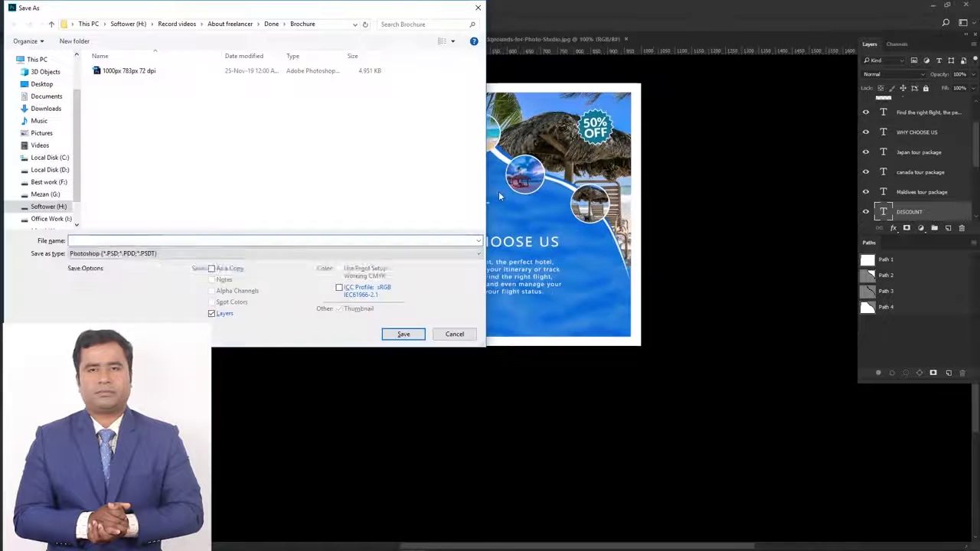
Save the design as a Photoshop file named BROCHURE and close both open documents
text(B)
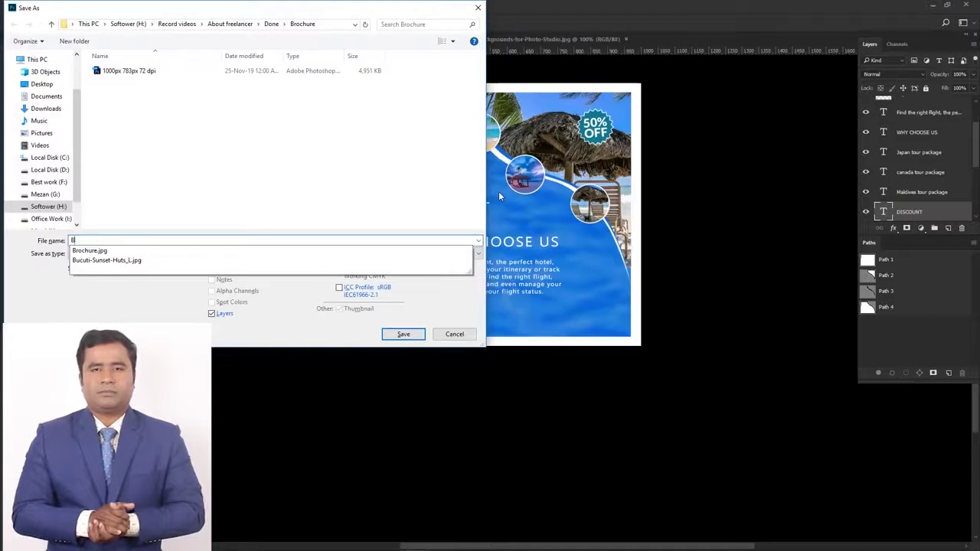
text(ROCHURE)
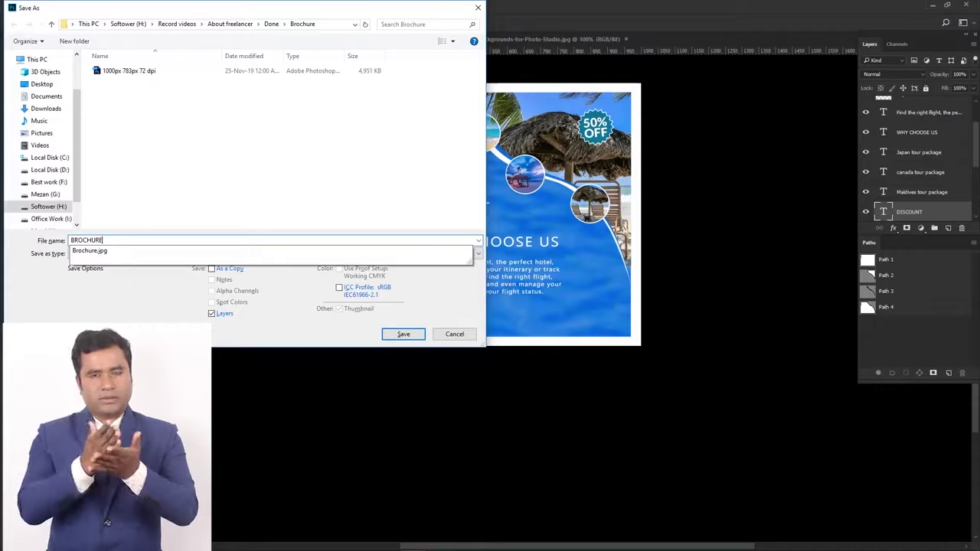
click(403, 334)
key(ctrl+w)
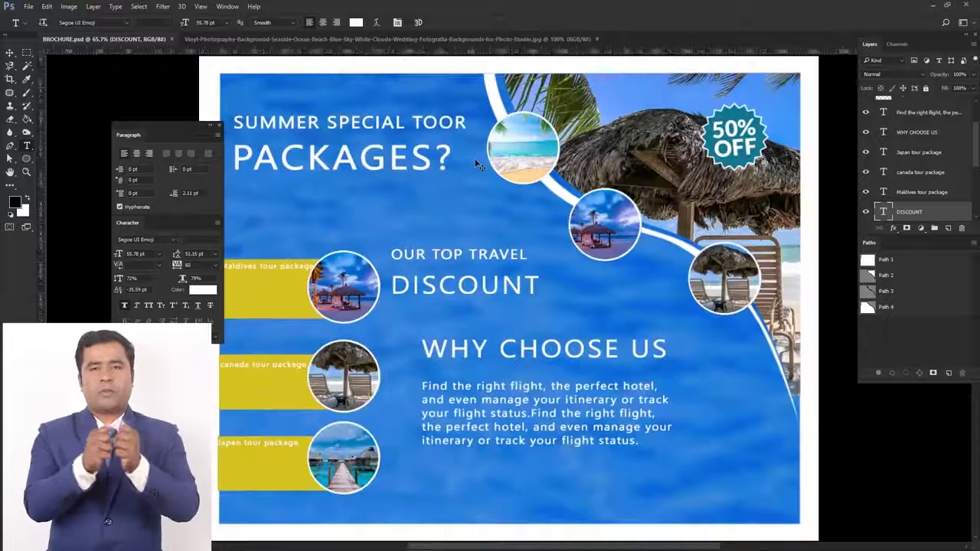
key(ctrl+w)
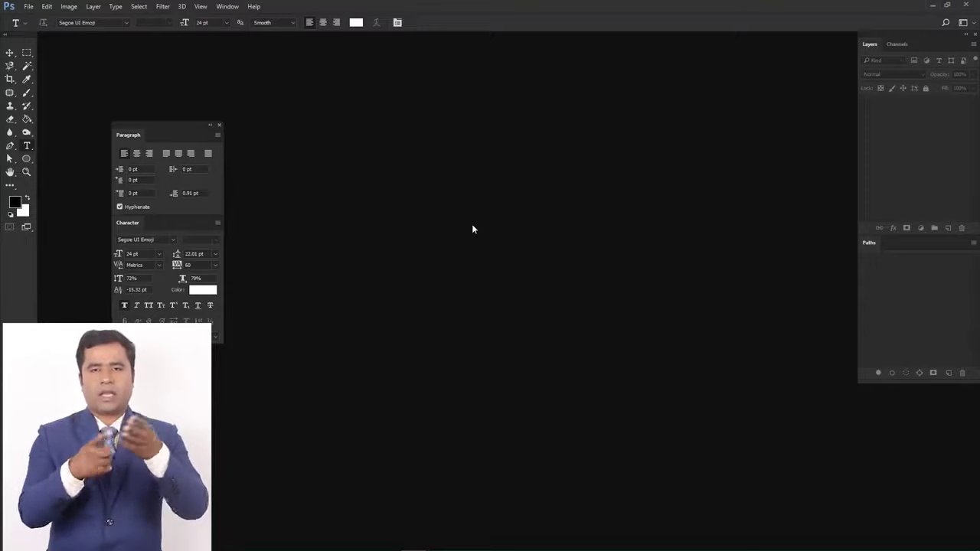
Open the blank "1000px 1364px 72 dpi" page and the "Sylhet toor 16 Desembor 2017 (386)" photo from the Poster folder
key(ctrl+o)
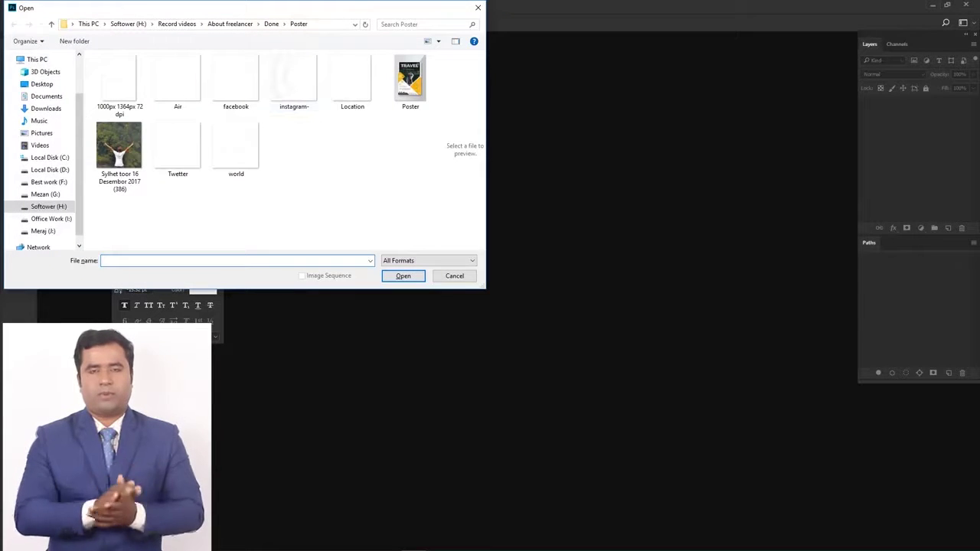
click(113, 92)
ctrl+click(130, 177)
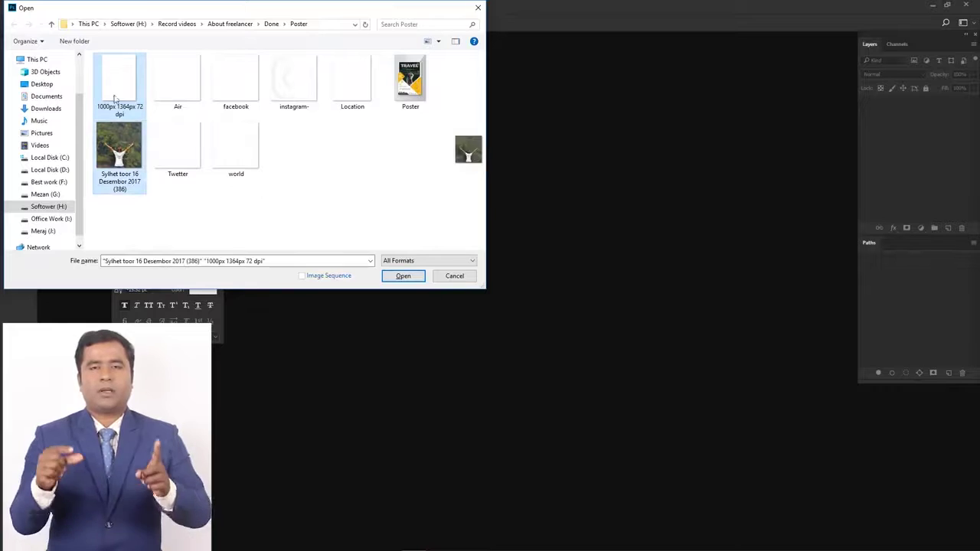
click(403, 275)
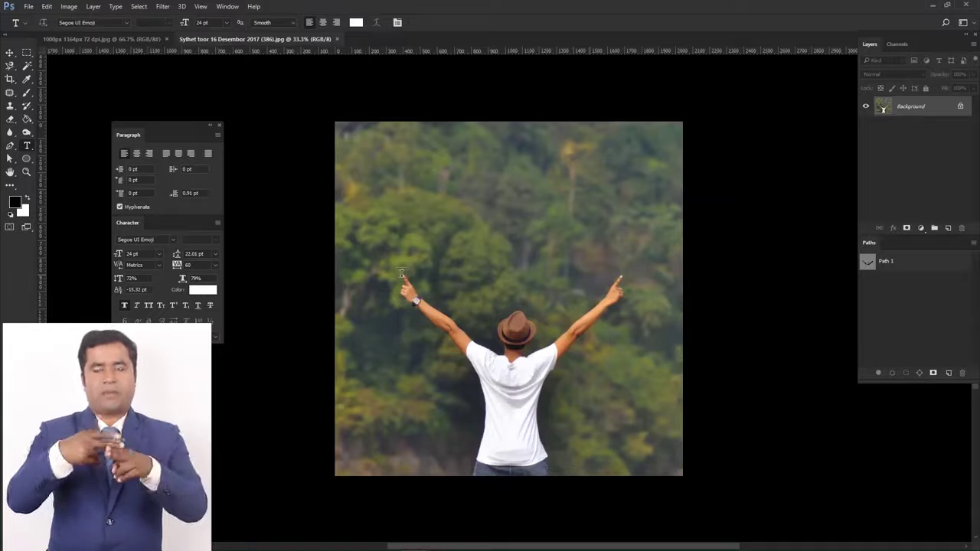
Check the pixel dimensions and resolution of the blank poster document
click(115, 39)
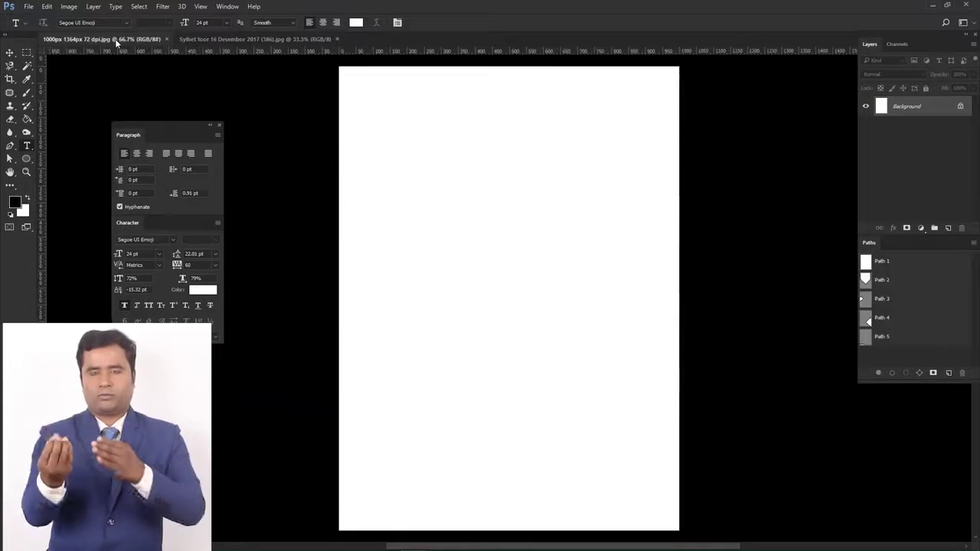
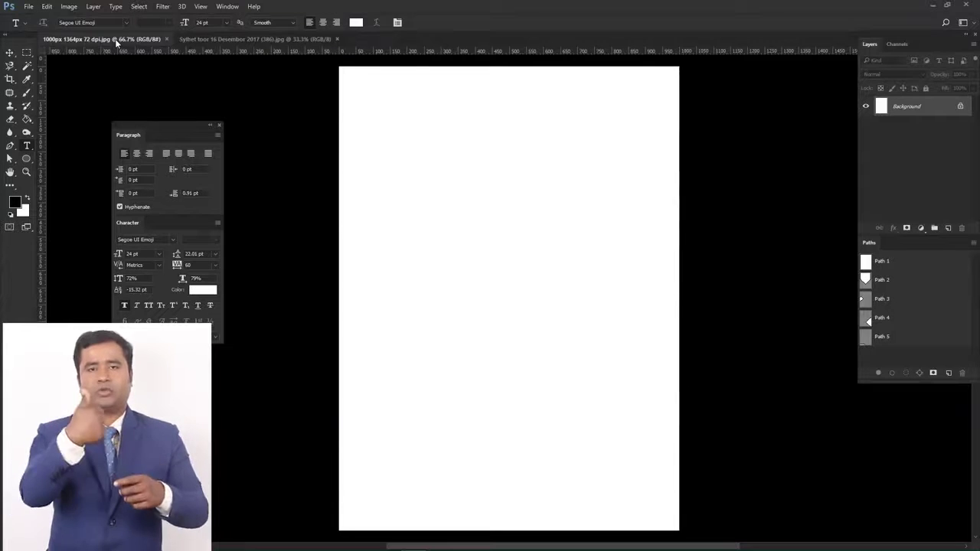
key(ctrl+alt+i)
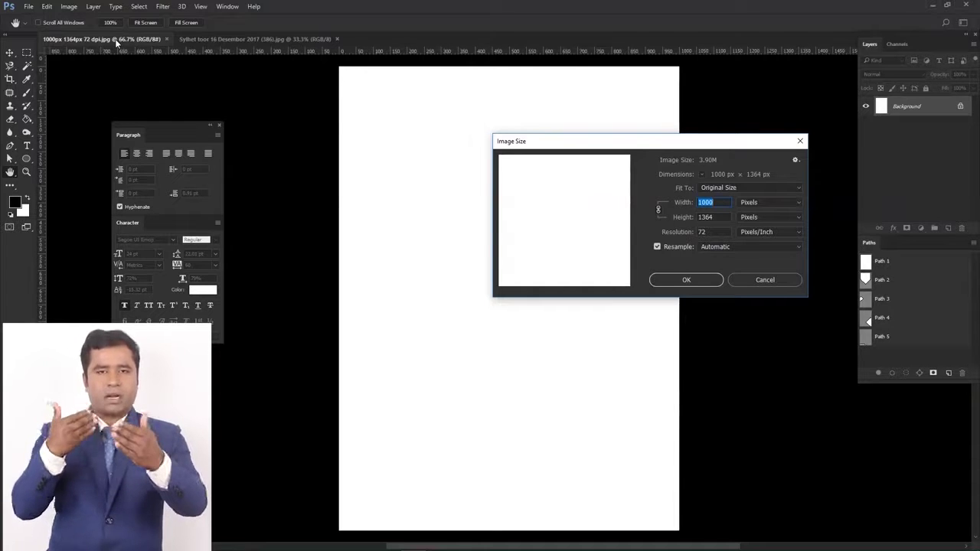
click(757, 279)
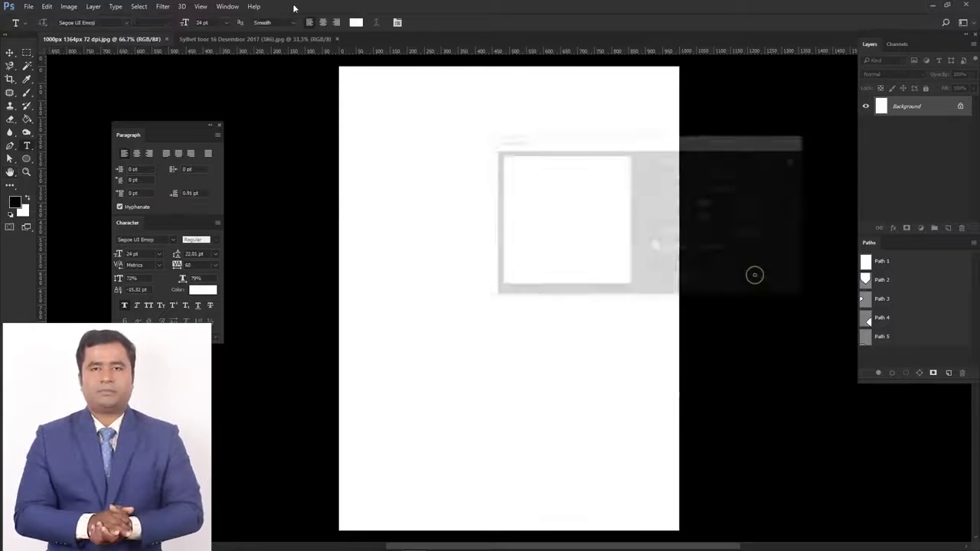
Copy the entire Sylhet toor photo and paste it into the blank poster document as a layer
click(271, 38)
key(t)
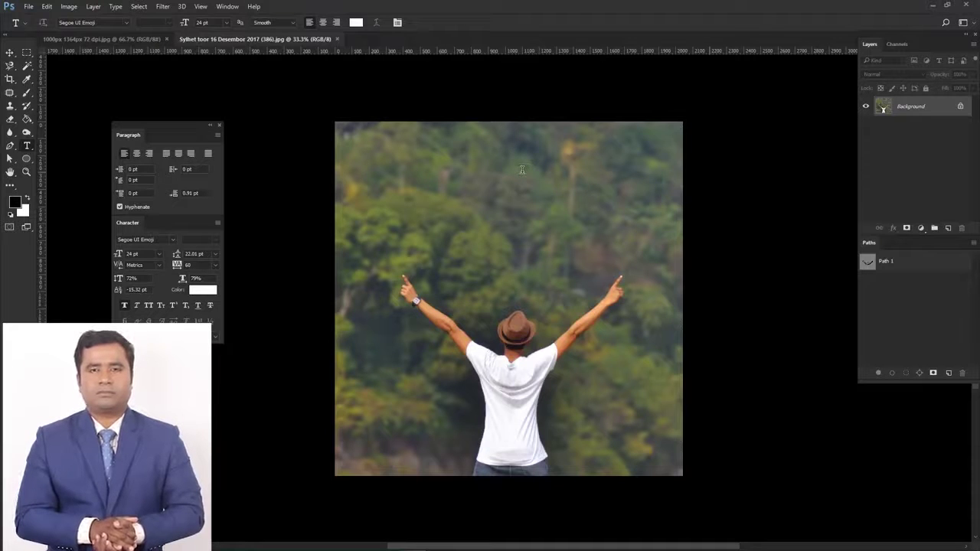
key(ctrl+a)
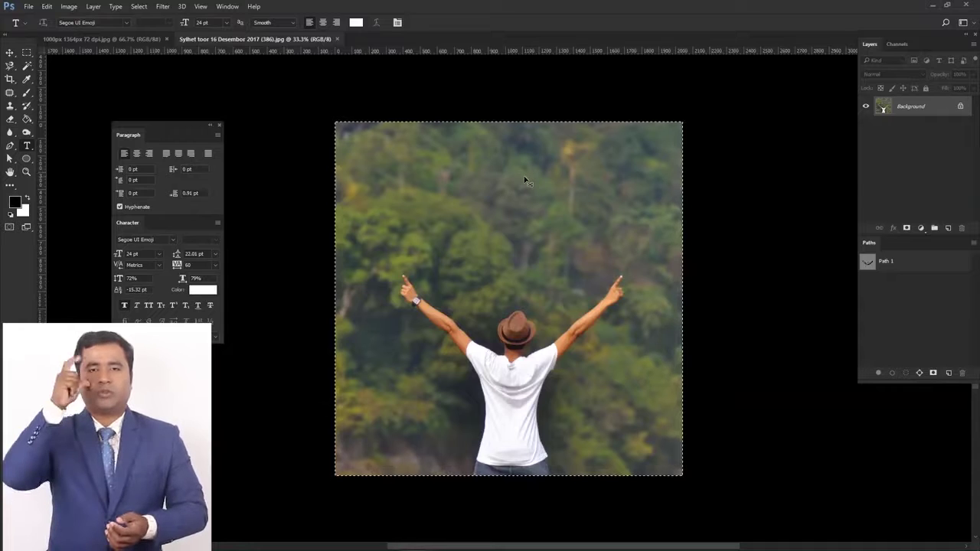
key(ctrl+Tab)
key(ctrl+0)
key(ctrl+v)
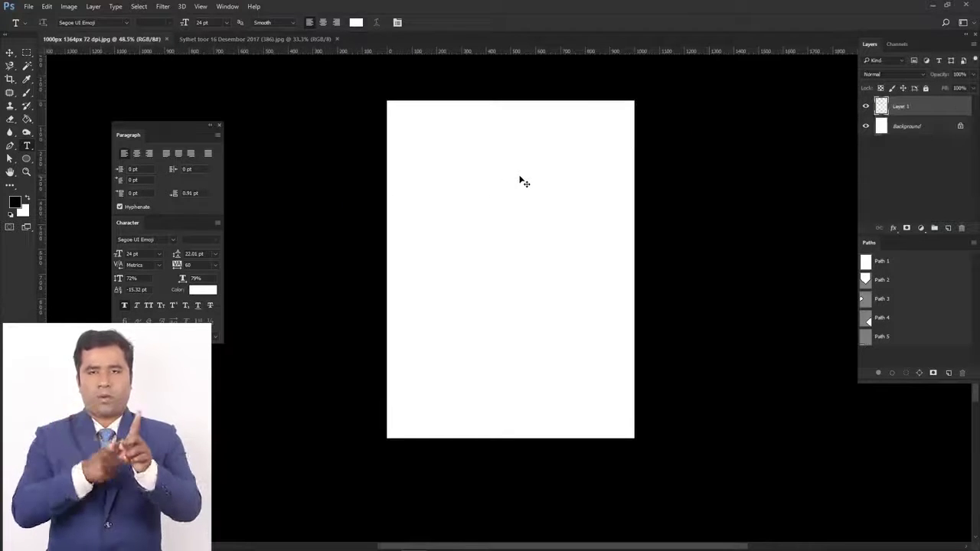
Scale the pasted photo to about 94% and convert its layer to a smart object
key(ctrl+t)
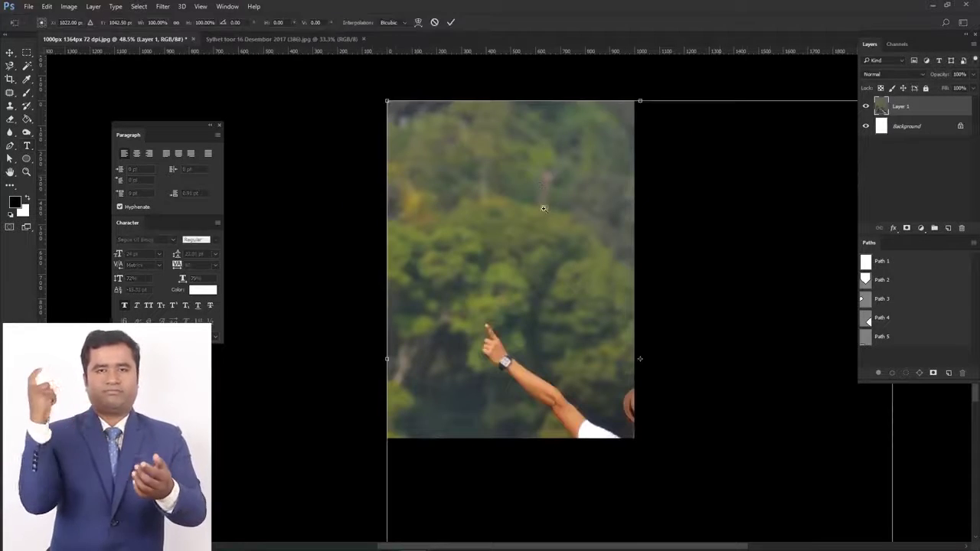
key(ctrl+0)
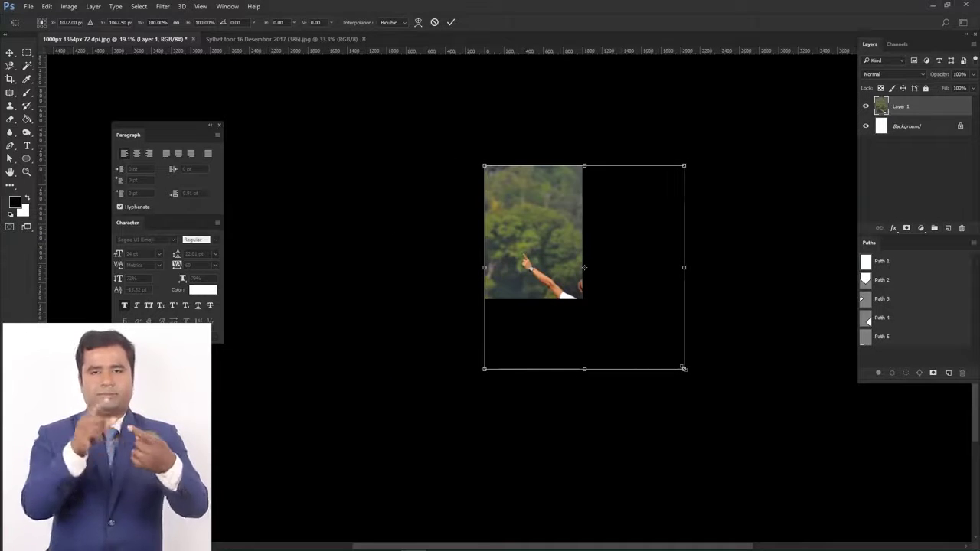
drag(683, 368, 672, 356)
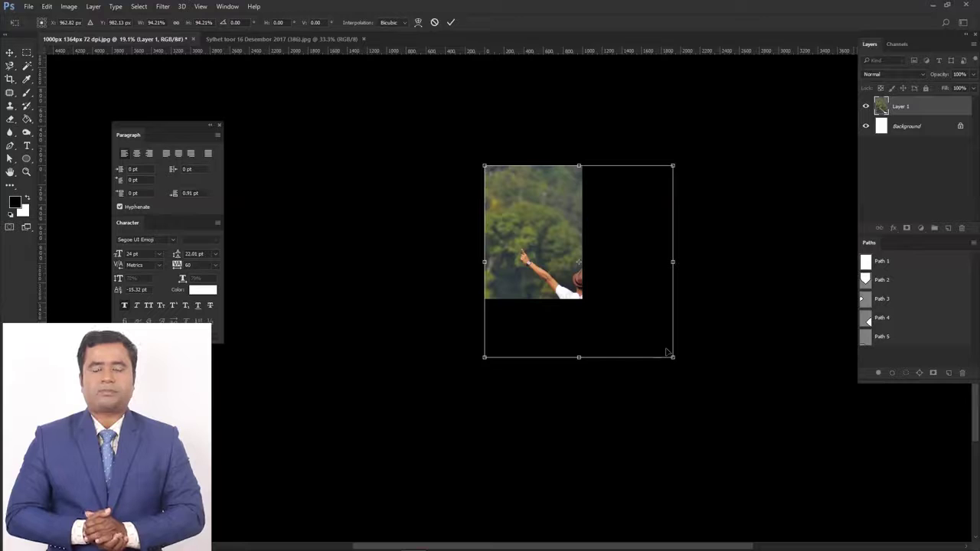
key(Return)
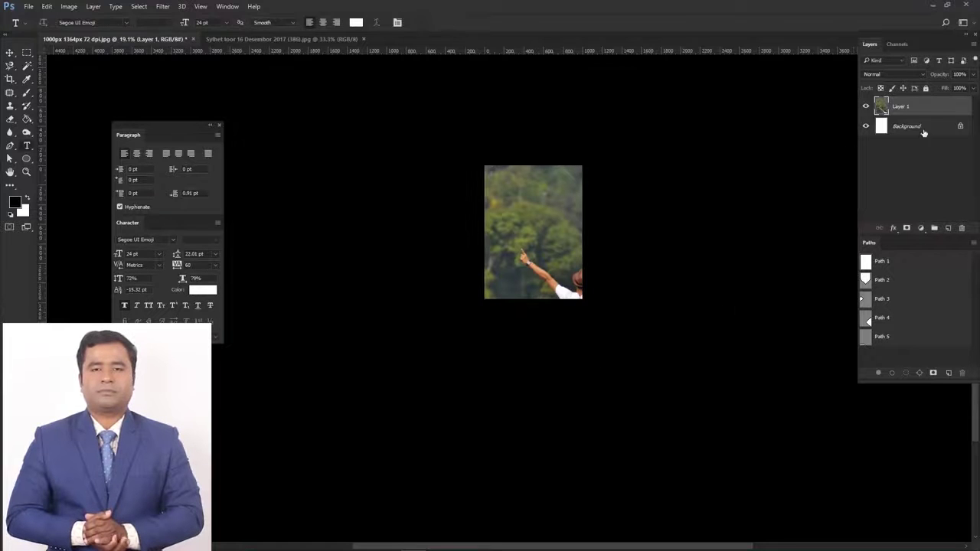
right_click(918, 108)
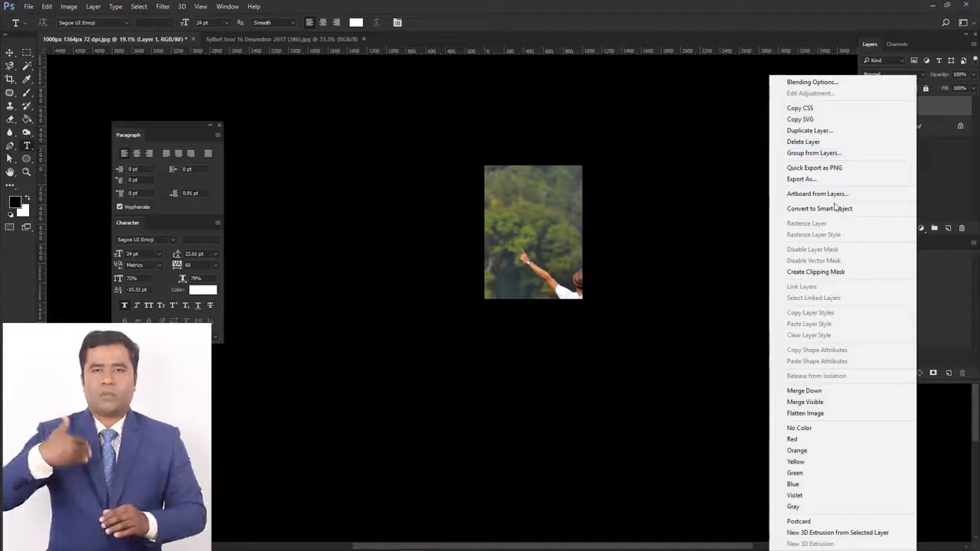
click(834, 209)
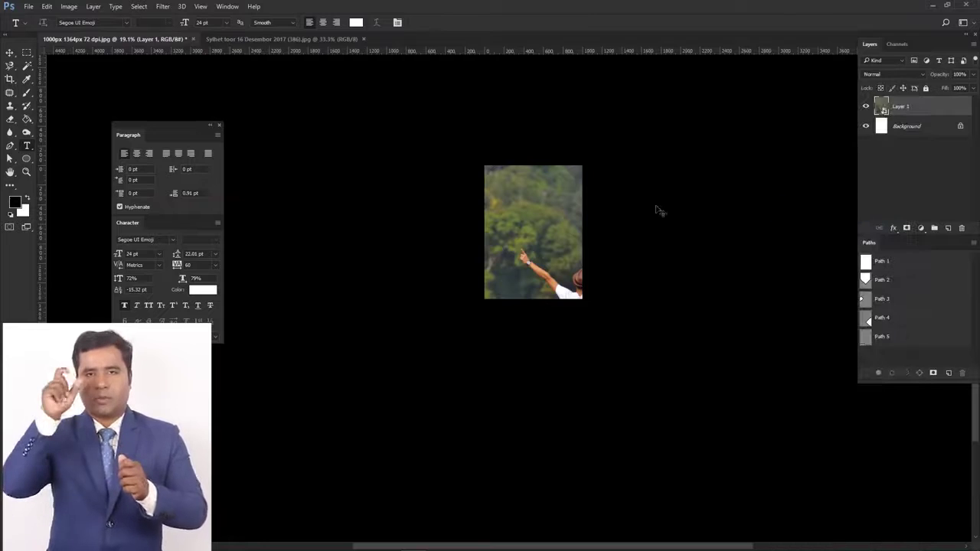
Scale the smart object photo to about 51% and centre it across the upper part of the page
key(ctrl+t)
drag(676, 358, 571, 269)
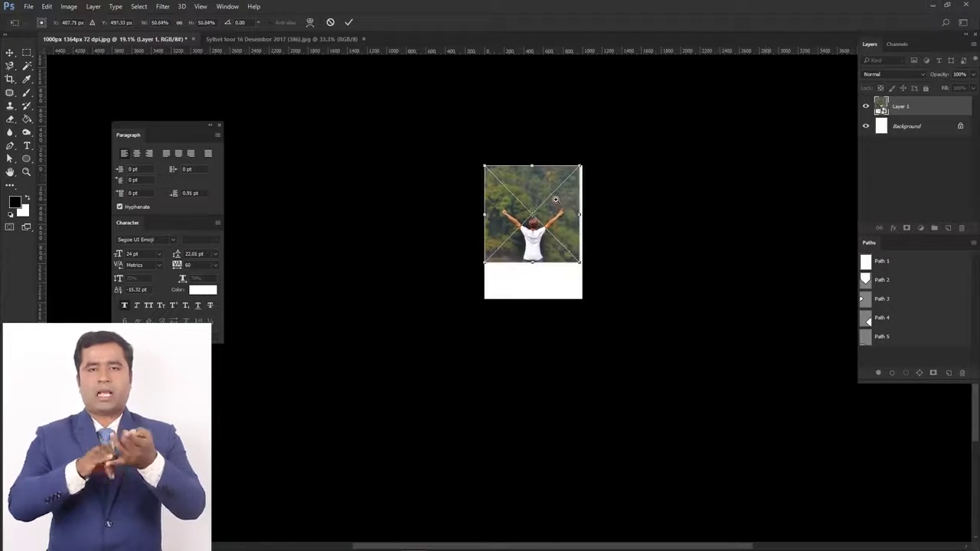
scroll(563, 213, up, 3)
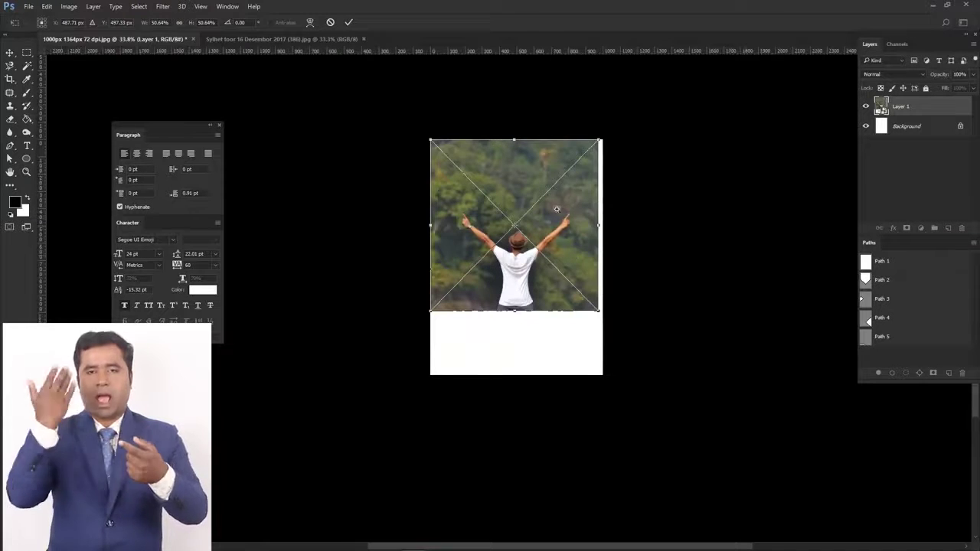
scroll(580, 217, up, 3)
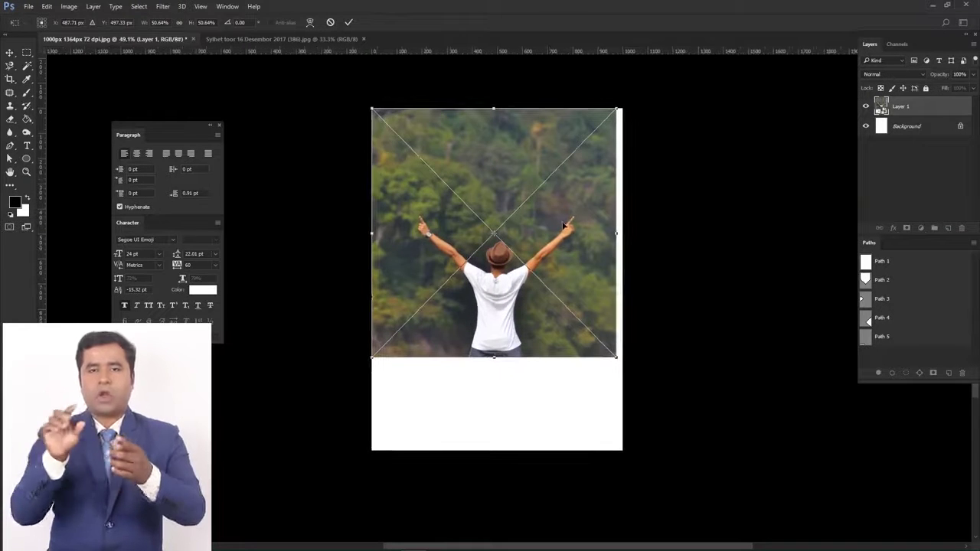
drag(580, 214, 582, 214)
key(Return)
Mask the photo layer to the downward-pointing shield shape of Path 2
key(p)
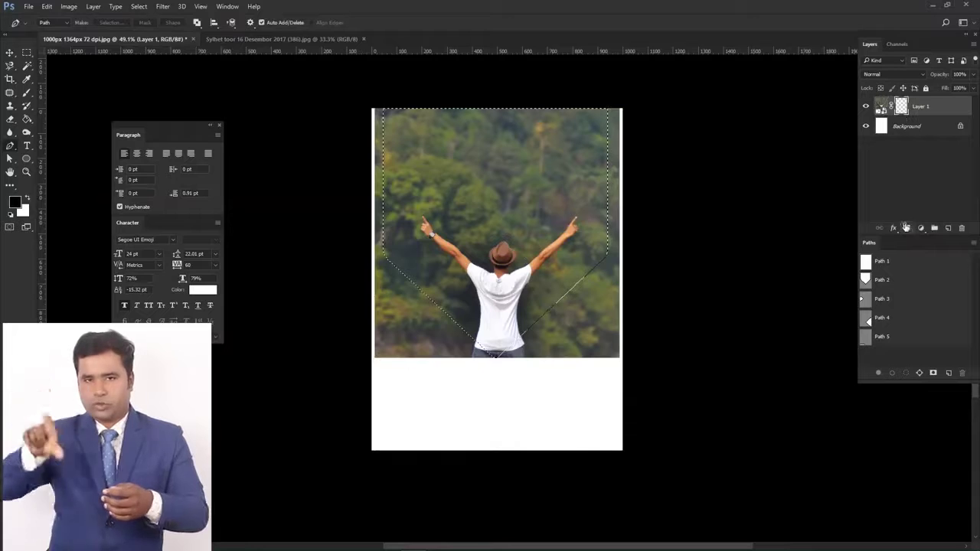
click(907, 228)
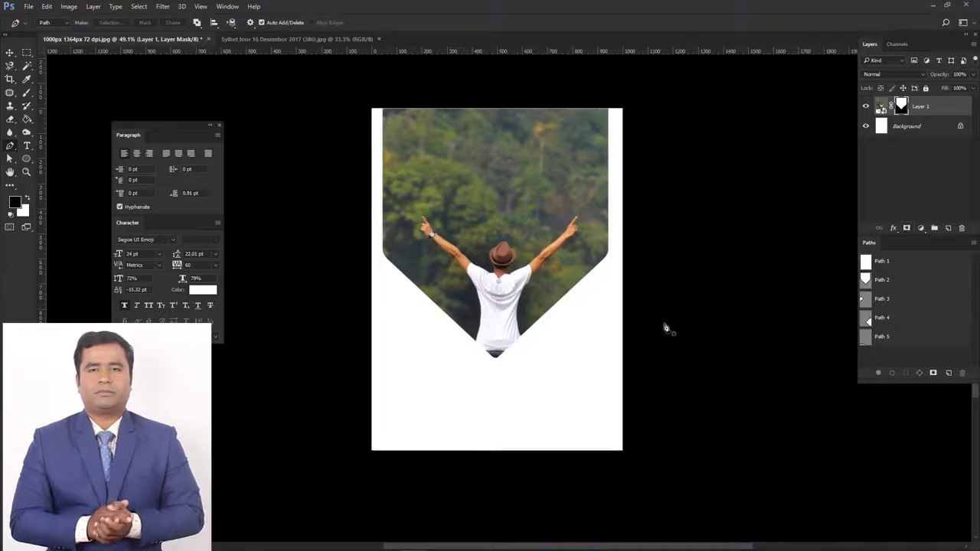
Add a solid colour fill in e3aa10 inside the Path 3 shape at the page's left edge and copy its hex code
ctrl+click(864, 300)
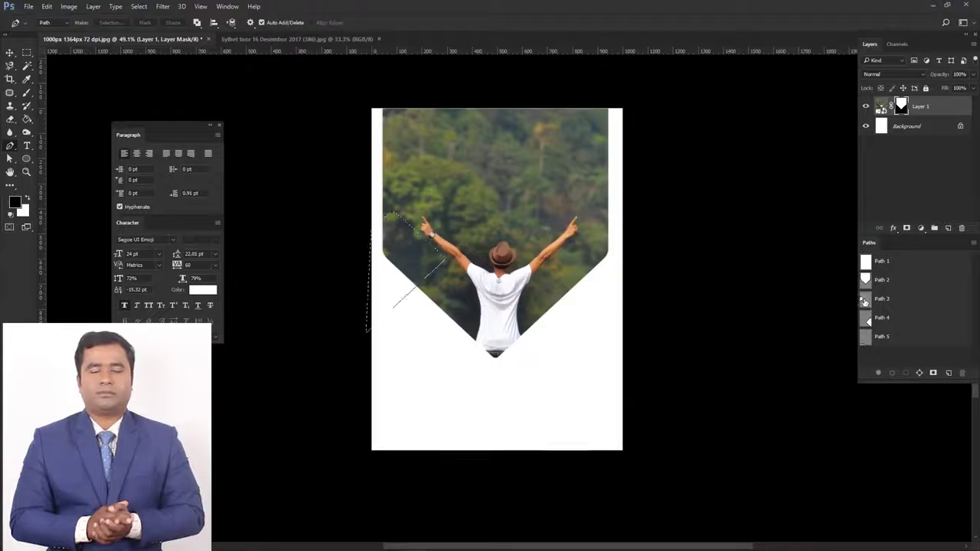
click(920, 229)
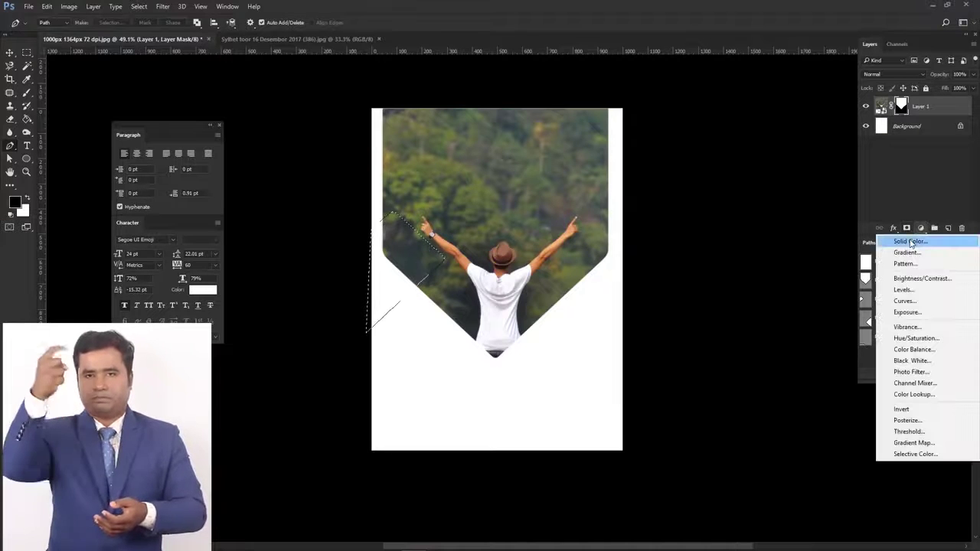
click(913, 242)
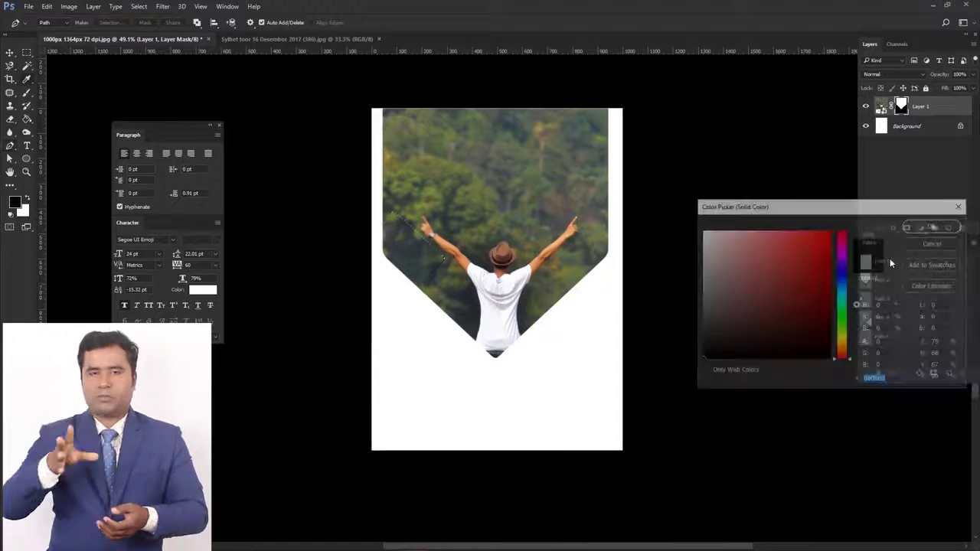
click(842, 346)
text(e3be10)
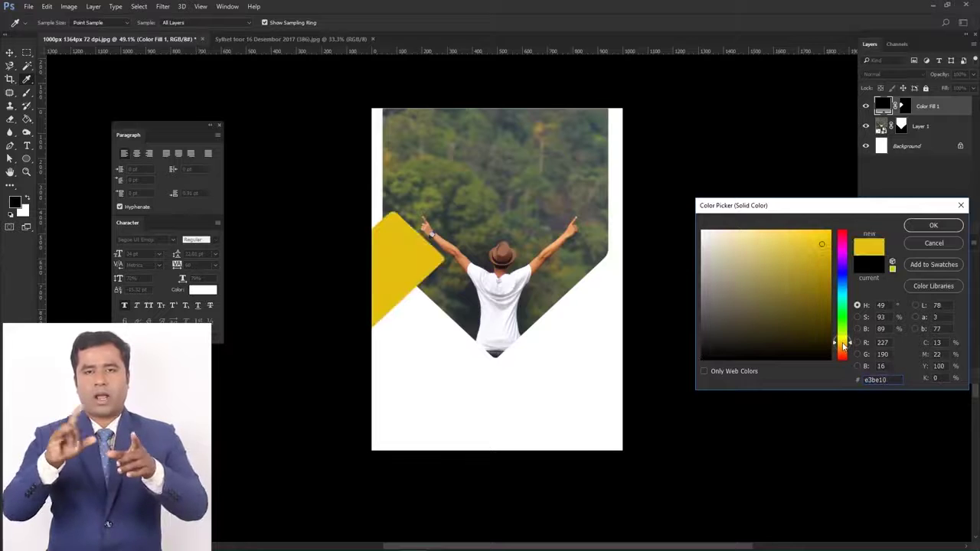
click(843, 345)
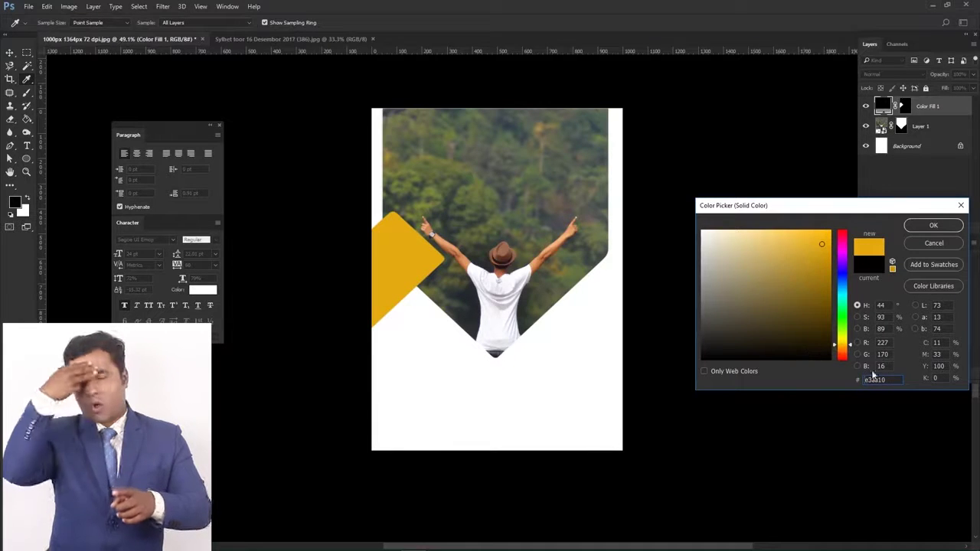
key(shift+End)
key(ctrl+c)
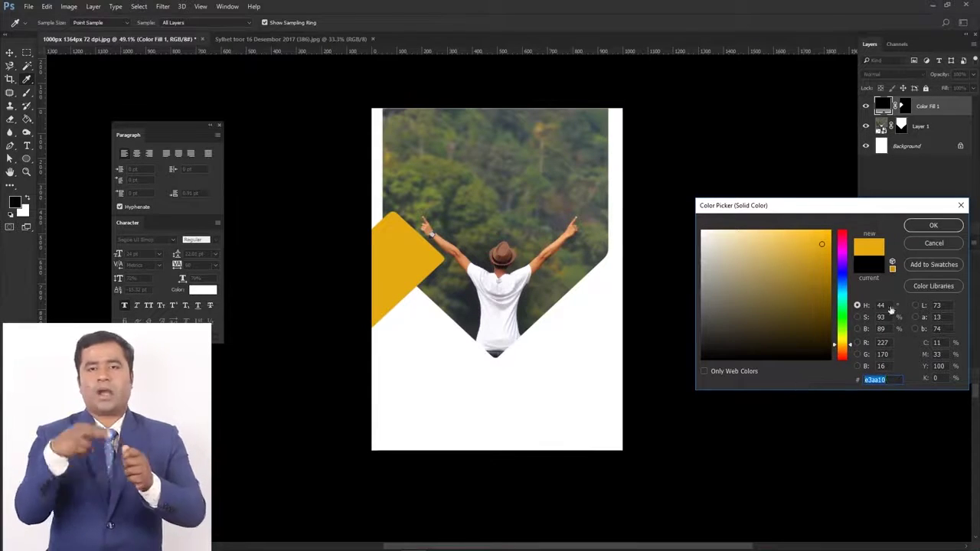
click(934, 225)
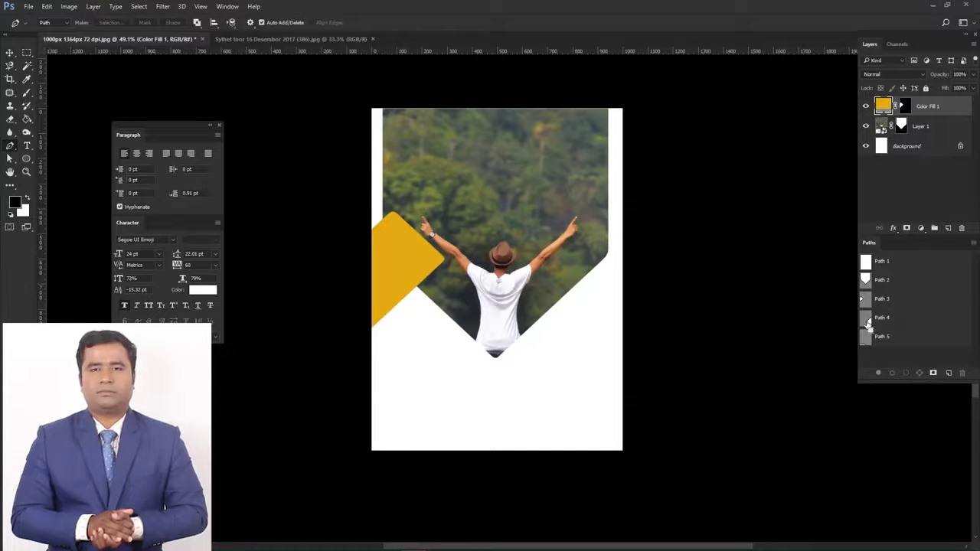
Add a solid colour fill in e3aa10 inside the Path 4 shape at the page's lower right
click(867, 321)
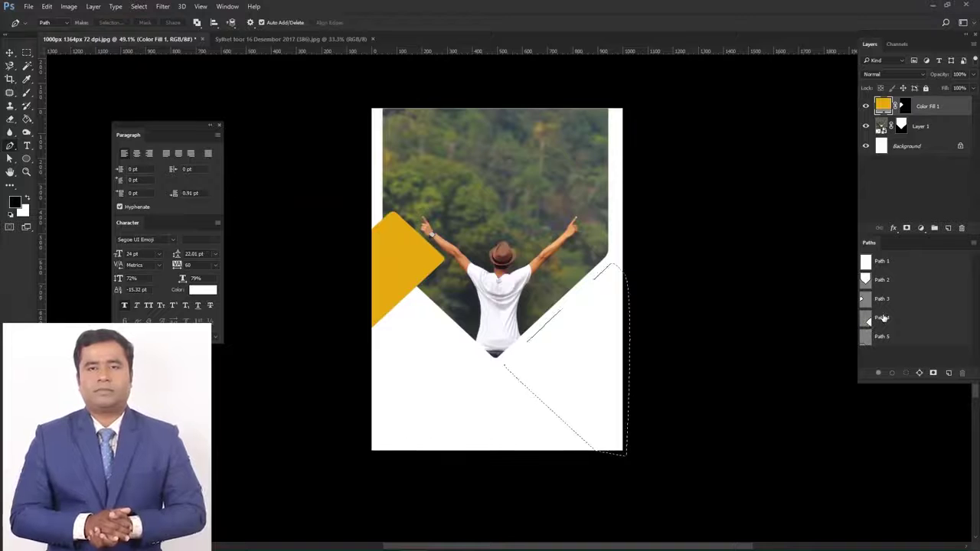
key(ctrl+Return)
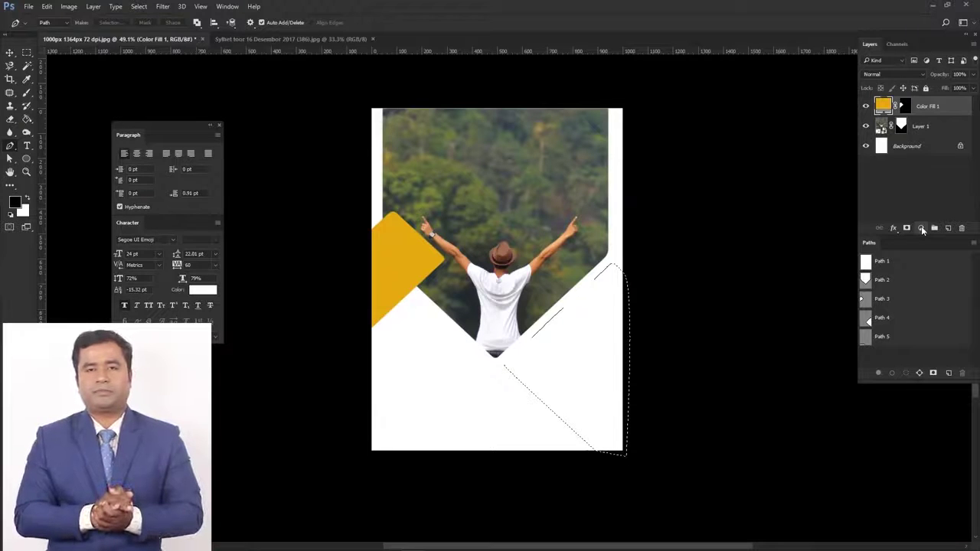
click(922, 230)
click(925, 235)
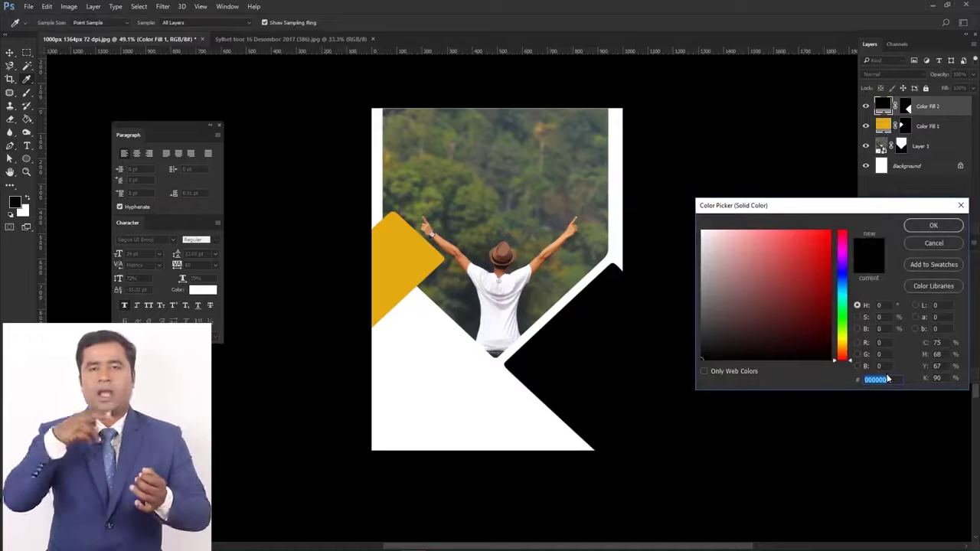
key(ctrl+v)
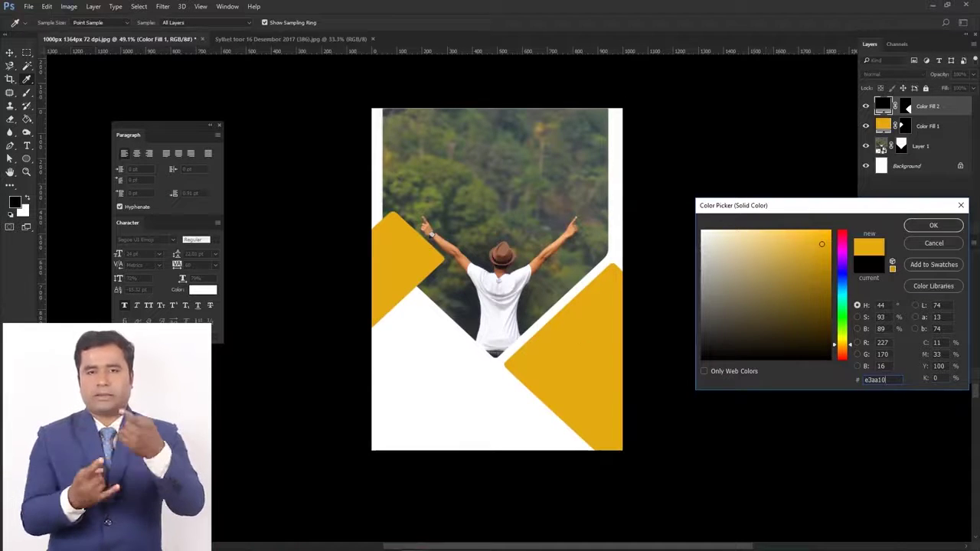
click(932, 226)
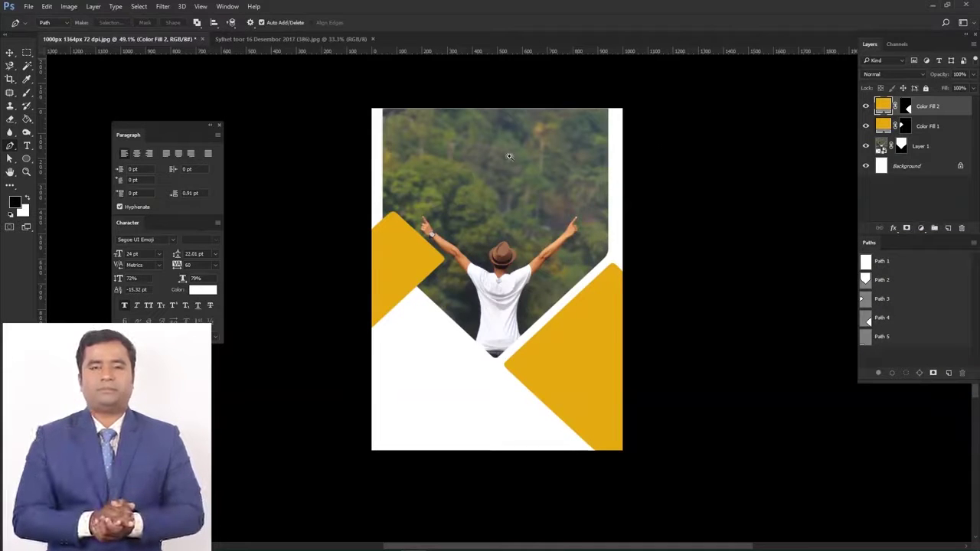
Add the white title TRAVEL across the top of the photo and scale its text box to about 745 x 248 px
scroll(506, 160, up, 3)
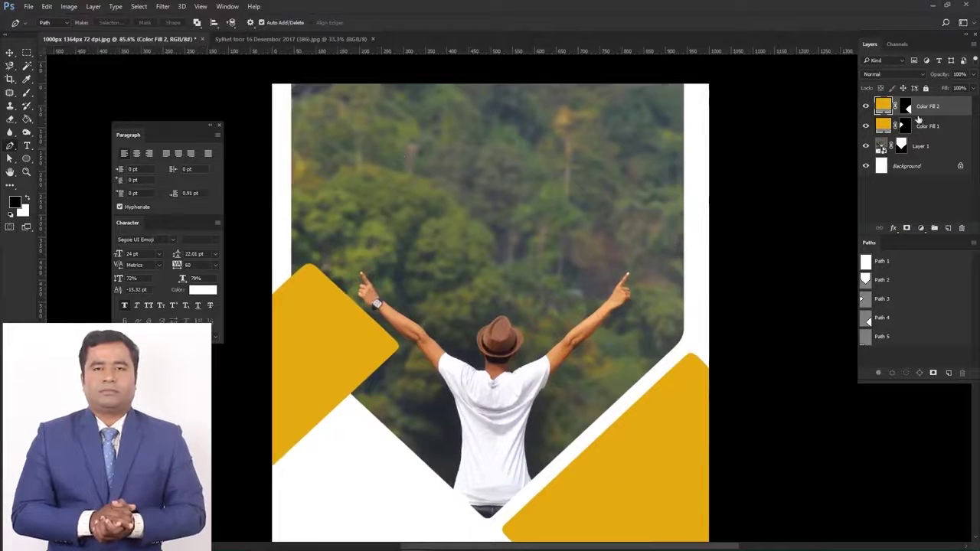
click(26, 147)
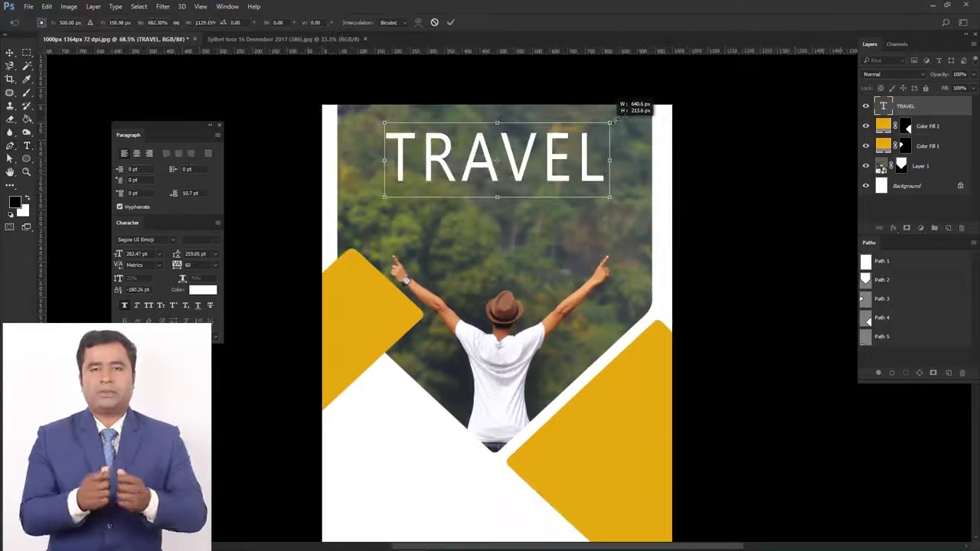
mouse_move(621, 102)
mouse_down()
mouse_move(641, 92)
mouse_move(625, 114)
mouse_up()
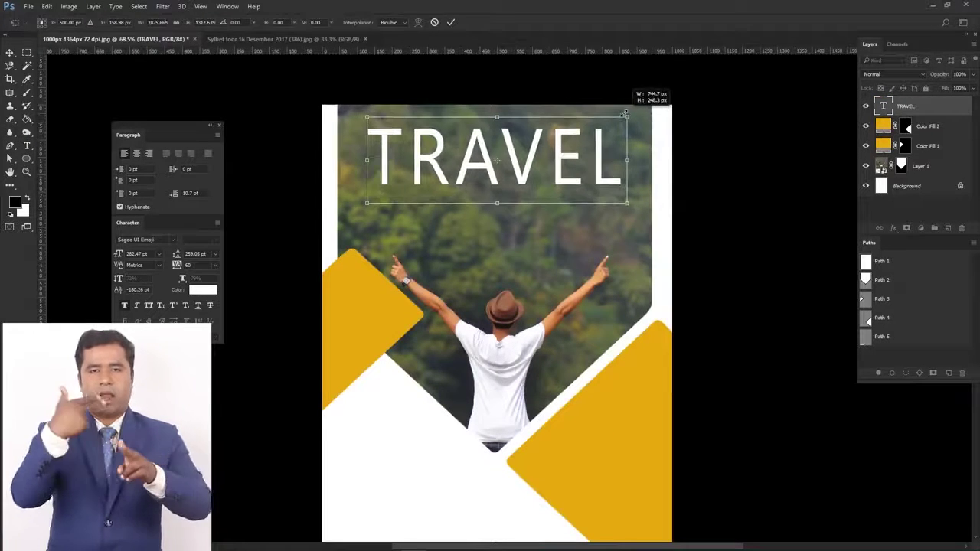
key(Return)
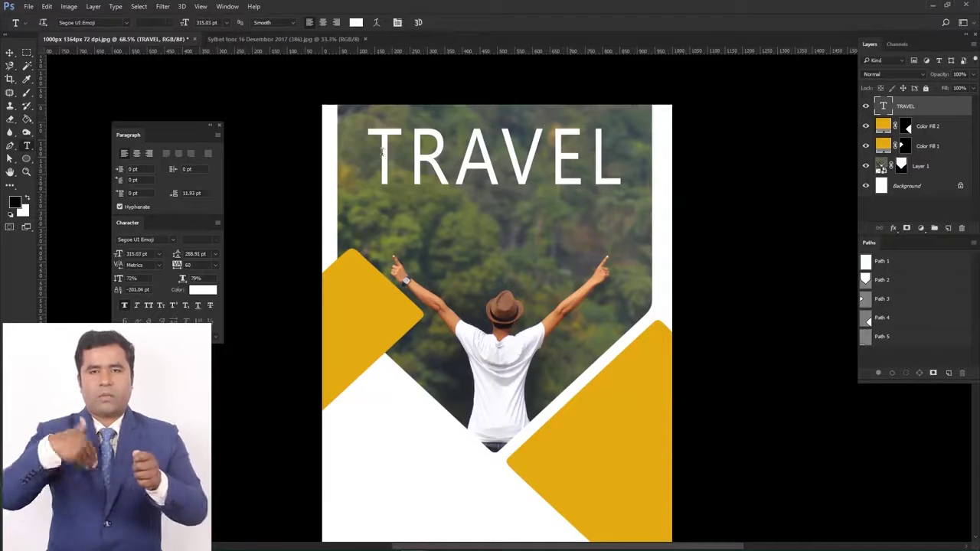
Set the TRAVEL title's font to Arial Rounded MT Bold and shift the title left over the photo
drag(381, 152, 629, 153)
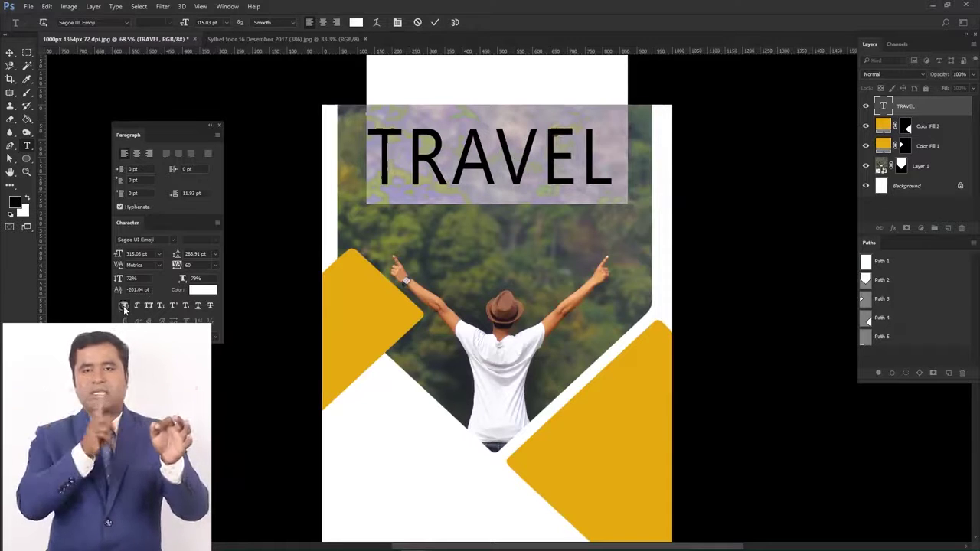
click(119, 22)
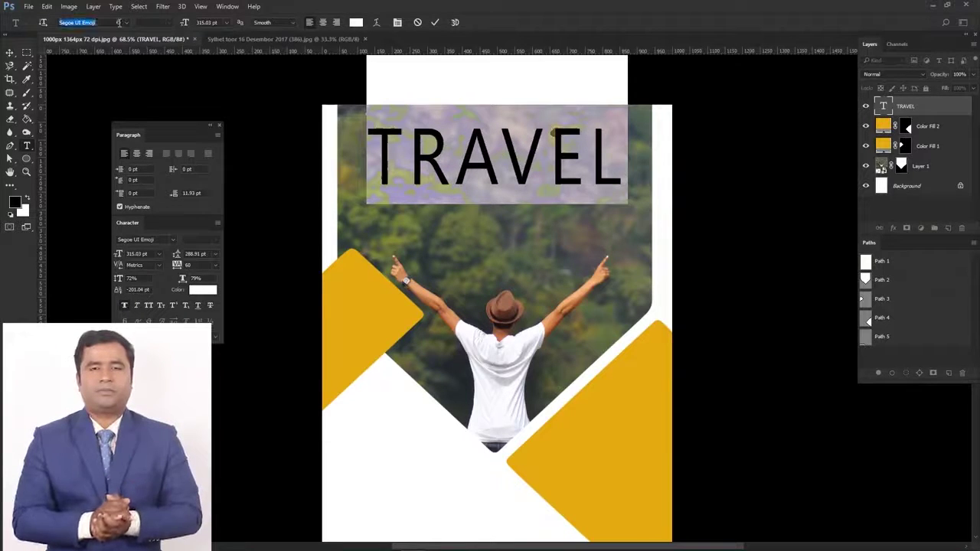
text(Algerian)
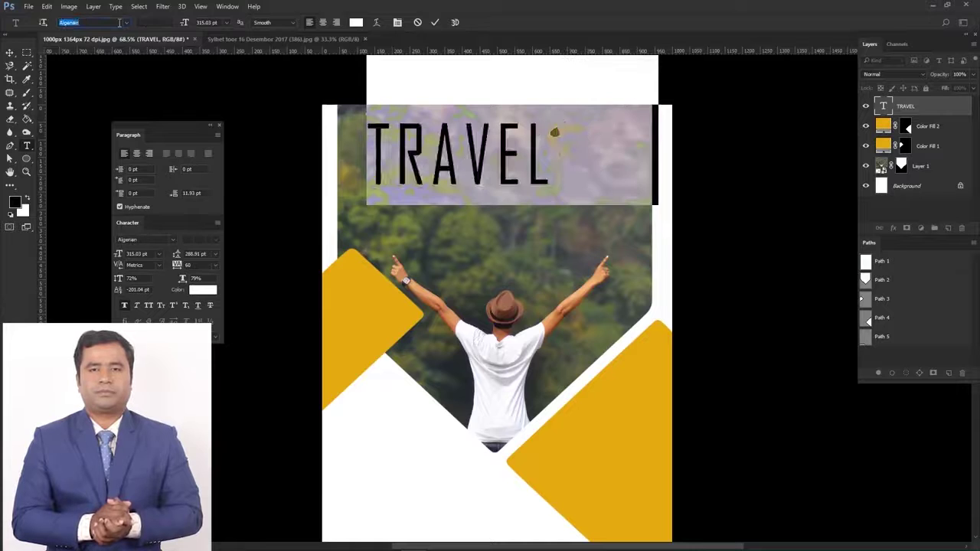
key(Down)
key(Down)
key(Down)
key(Down)
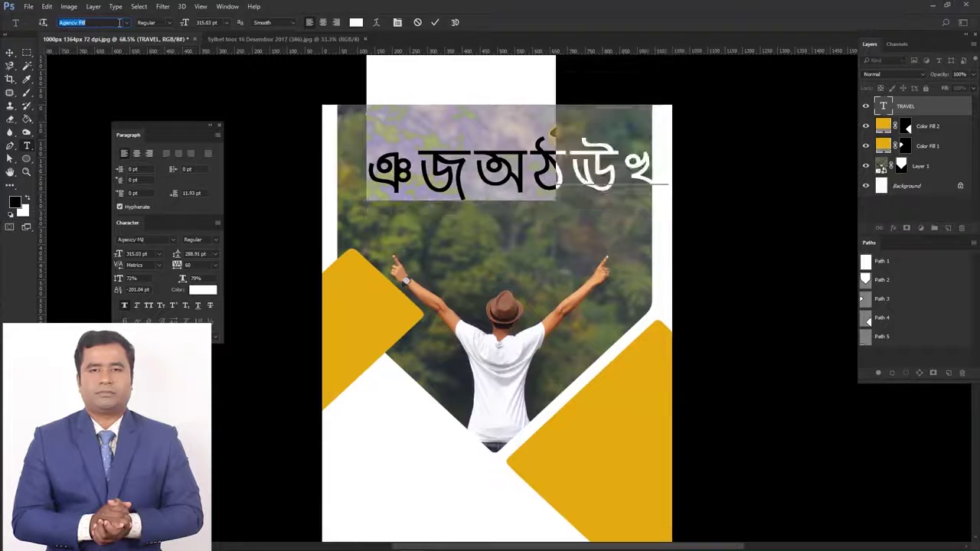
key(Down)
key(Down)
key(Down)
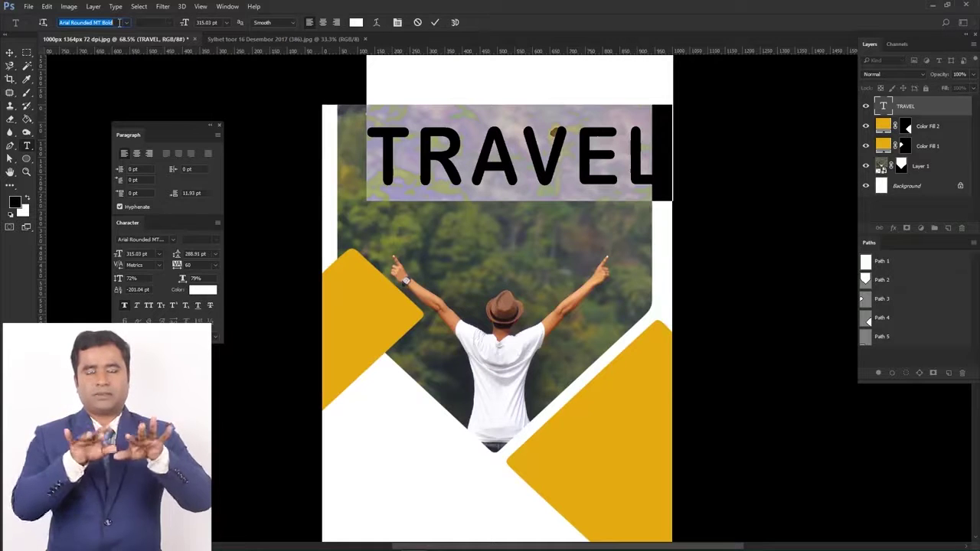
key(ctrl+Return)
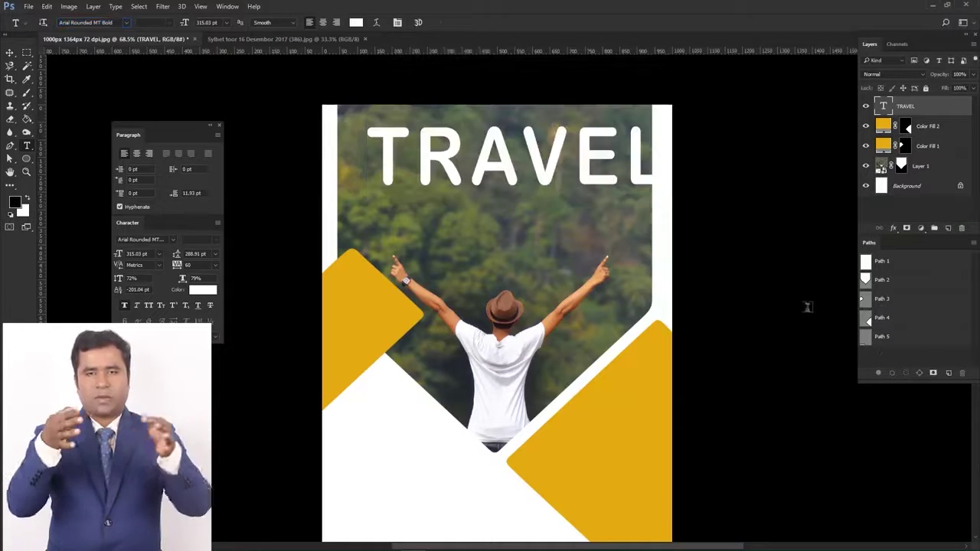
key(ctrl+t)
drag(580, 149, 548, 149)
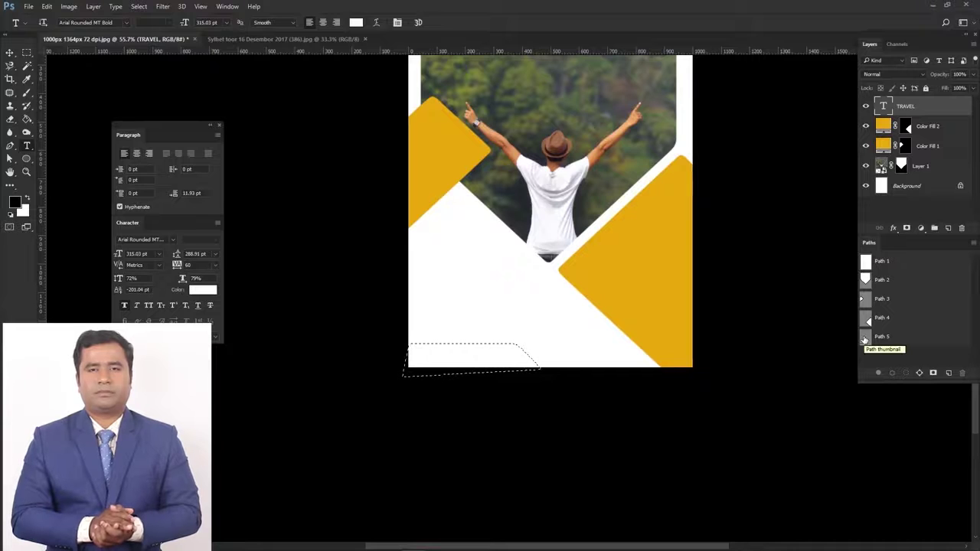
Add a solid colour fill in grey 6a6a6a inside the Path 5 shape at the page's lower-left corner
click(921, 228)
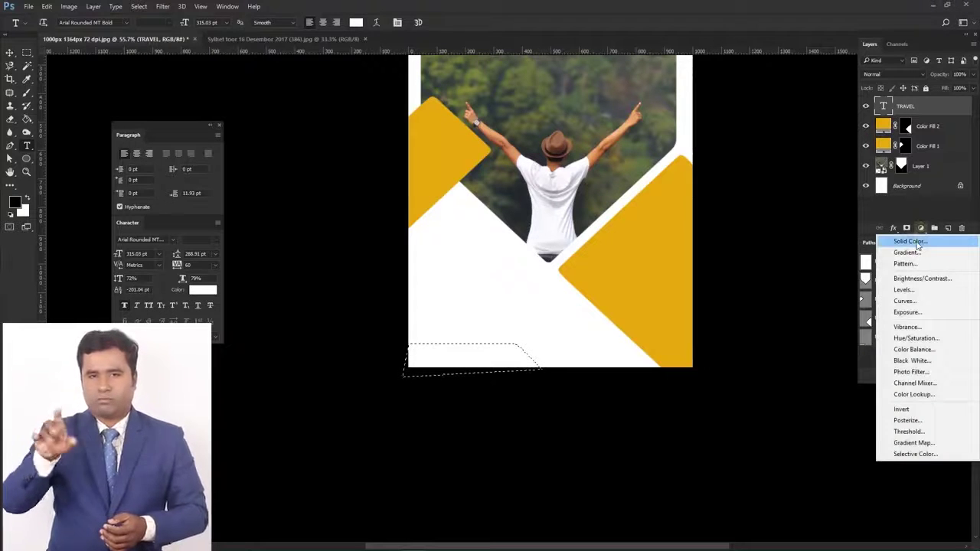
click(918, 244)
click(688, 304)
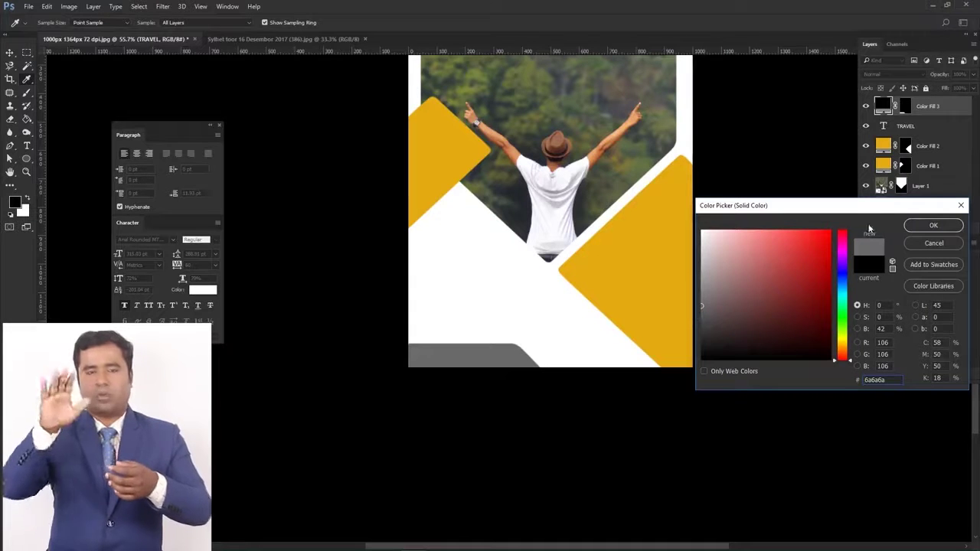
click(928, 227)
drag(465, 385, 510, 312)
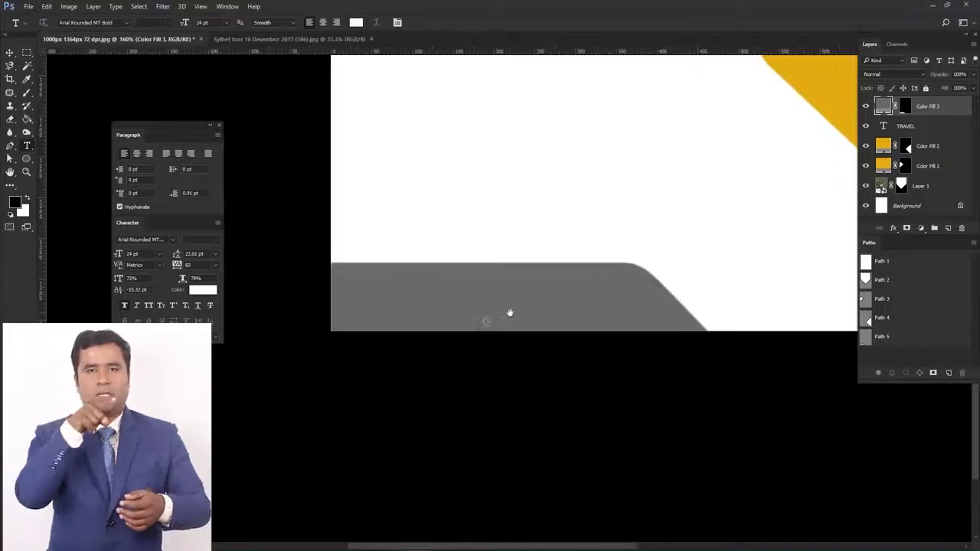
click(347, 310)
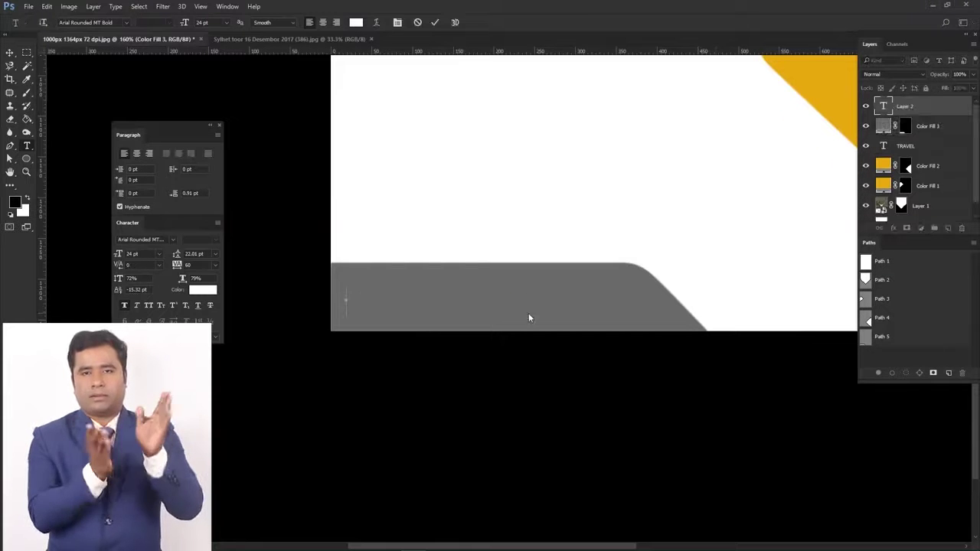
text(www.t)
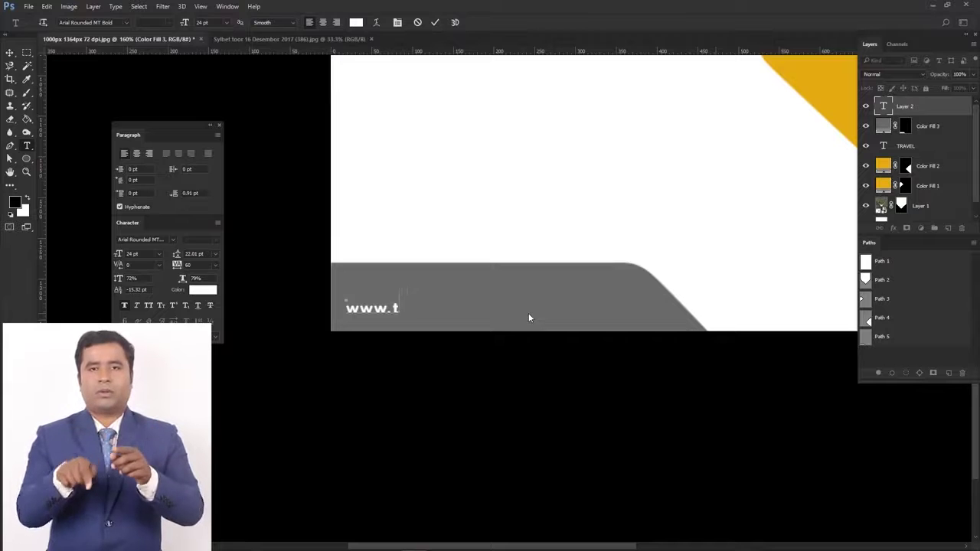
text(ravel.)
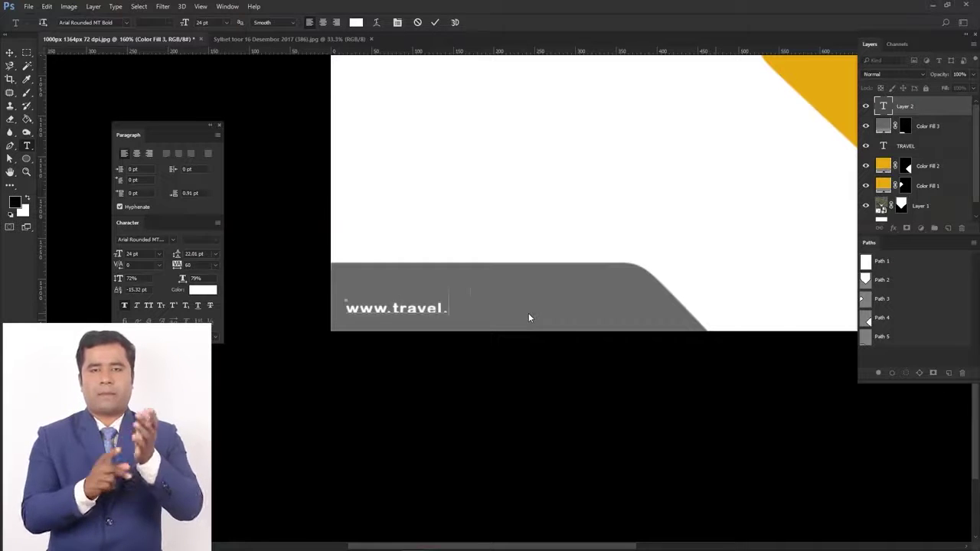
text(com)
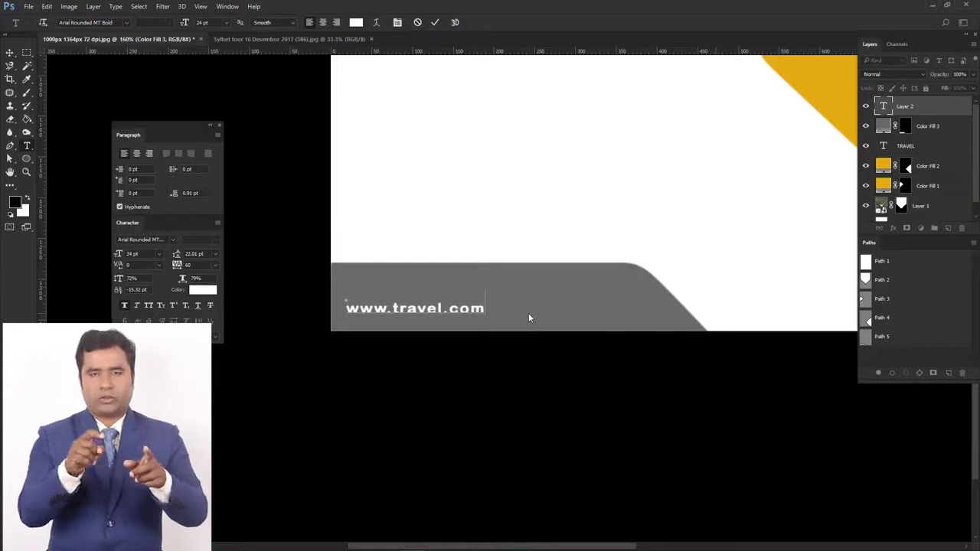
click(891, 356)
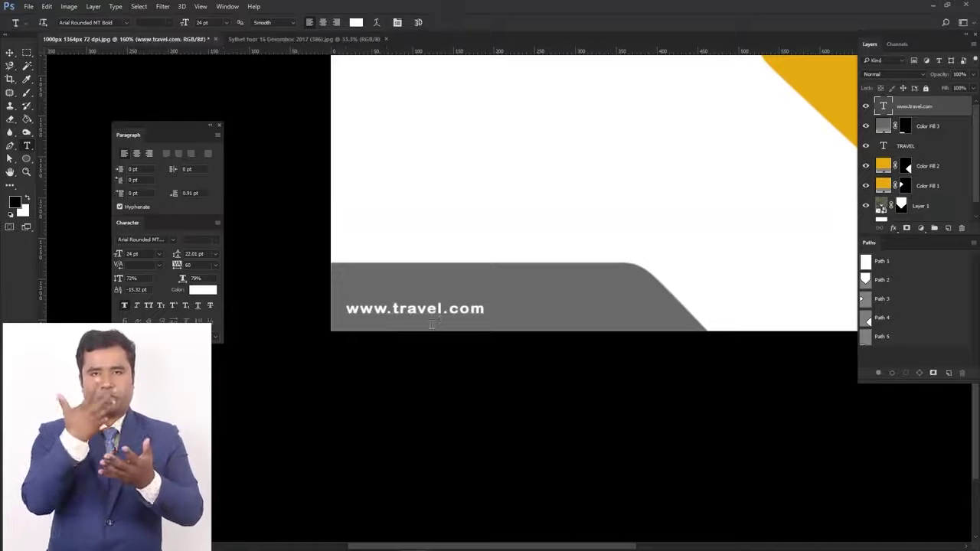
scroll(428, 312, down, 3)
scroll(429, 312, up, 1)
key(ctrl+t)
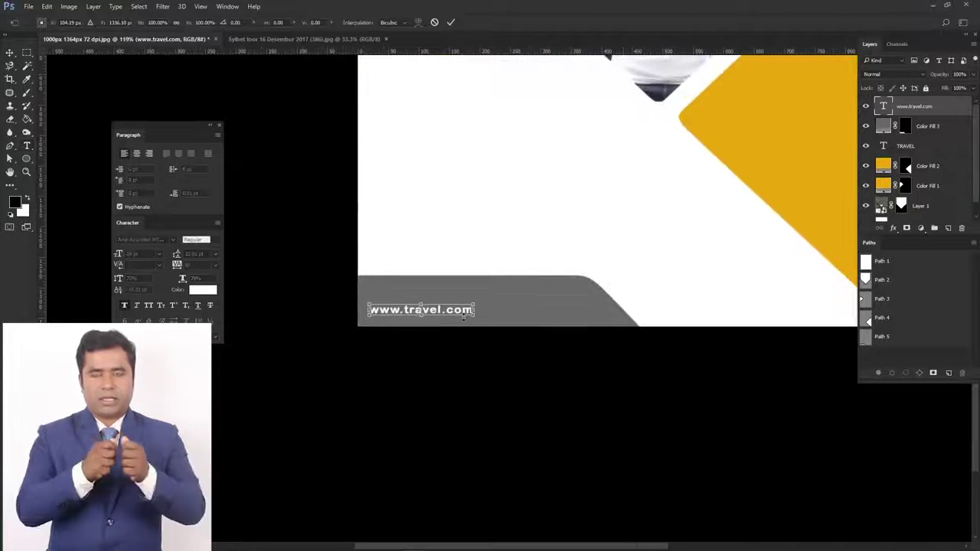
drag(475, 305, 537, 288)
key(Return)
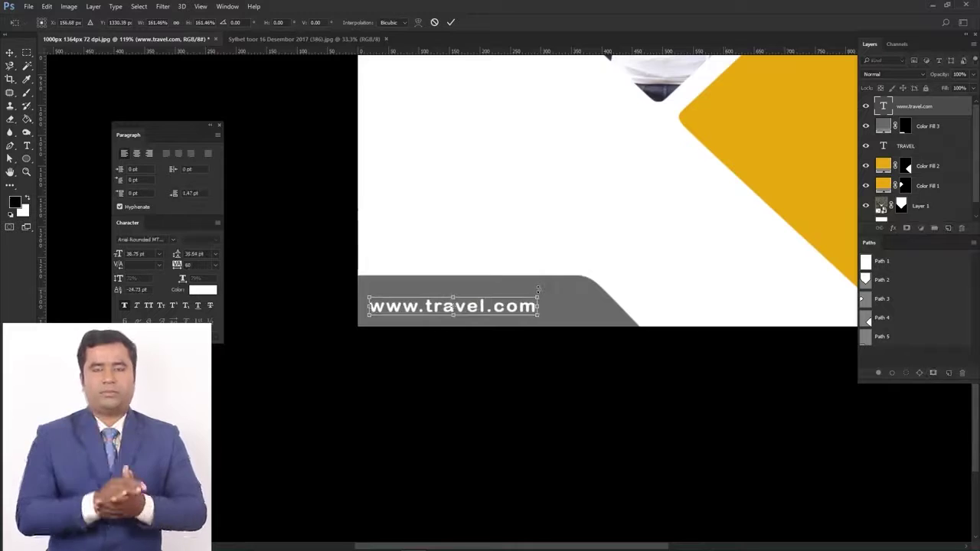
Open the icon files Air, facebook, instagram-, Location, Twetter and world from the Poster folder, leaving out the blank 1000px 1364px page
scroll(458, 338, down, 2)
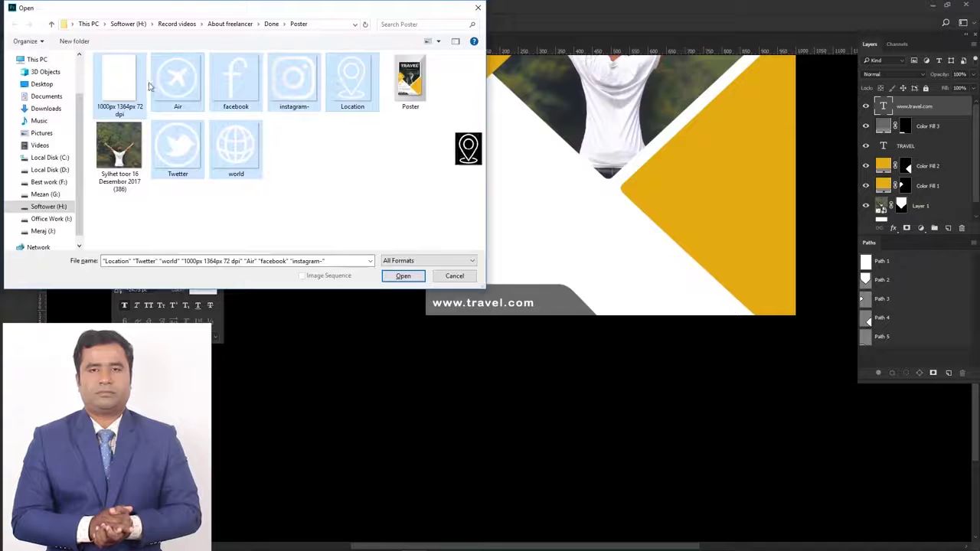
ctrl+click(119, 81)
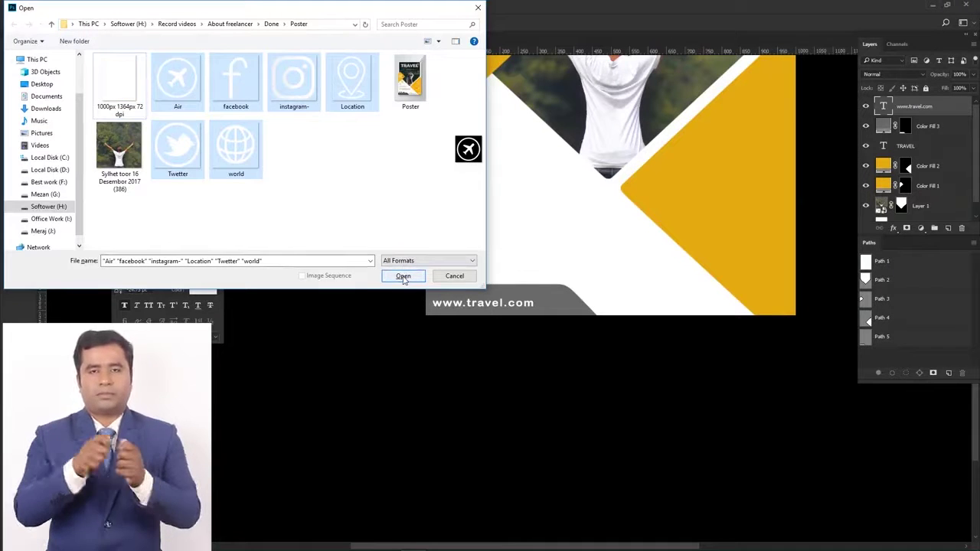
click(404, 276)
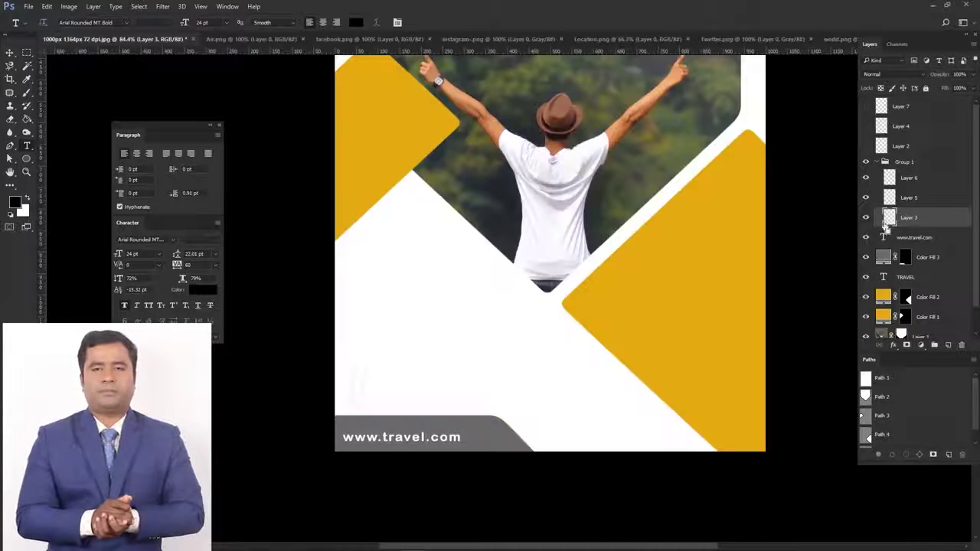
Fill the Twitter icon on Layer 3 with the grey foreground colour 998e8e and deselect it
ctrl+click(890, 218)
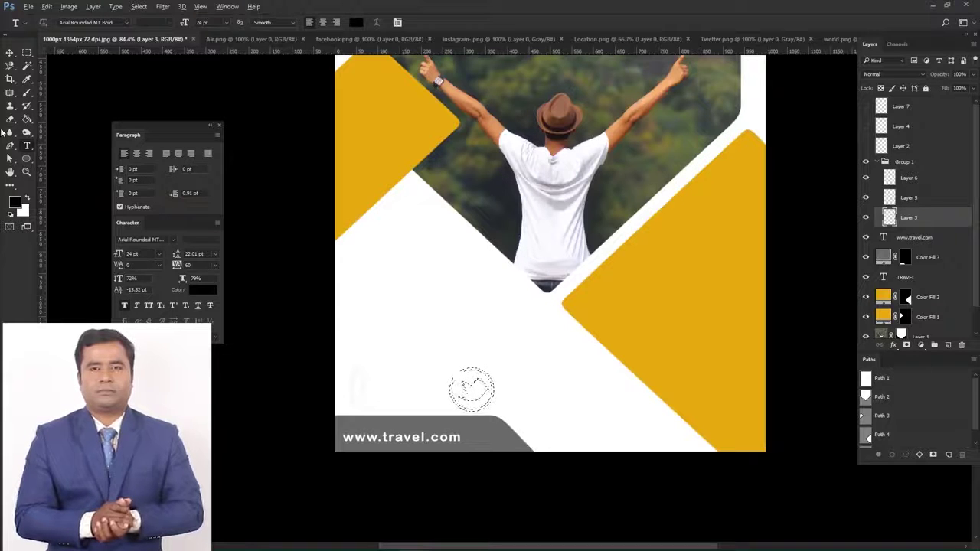
click(14, 201)
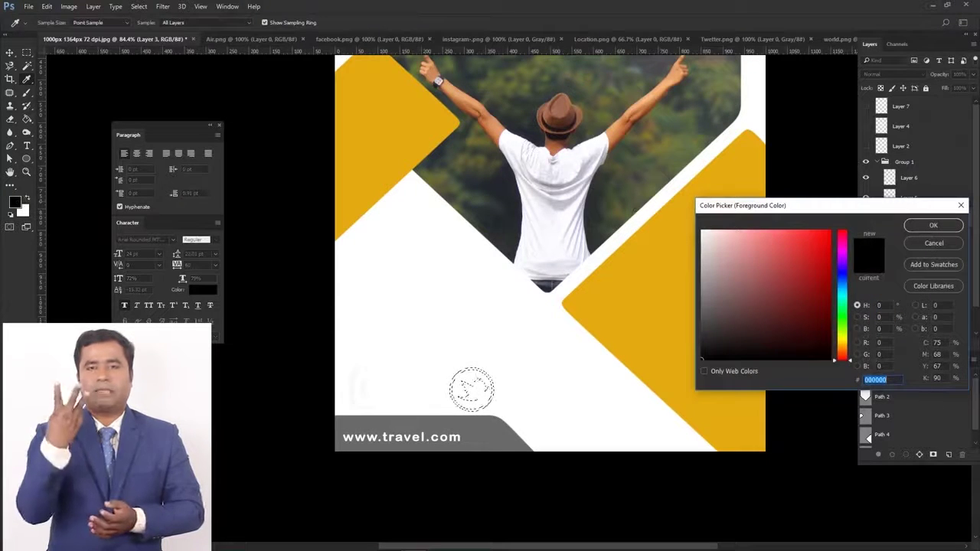
click(710, 282)
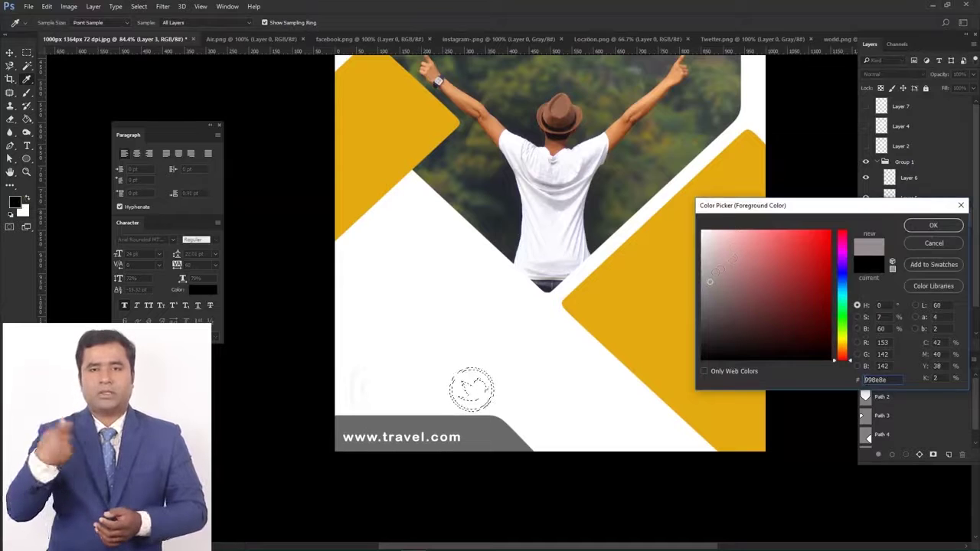
key(Return)
key(t)
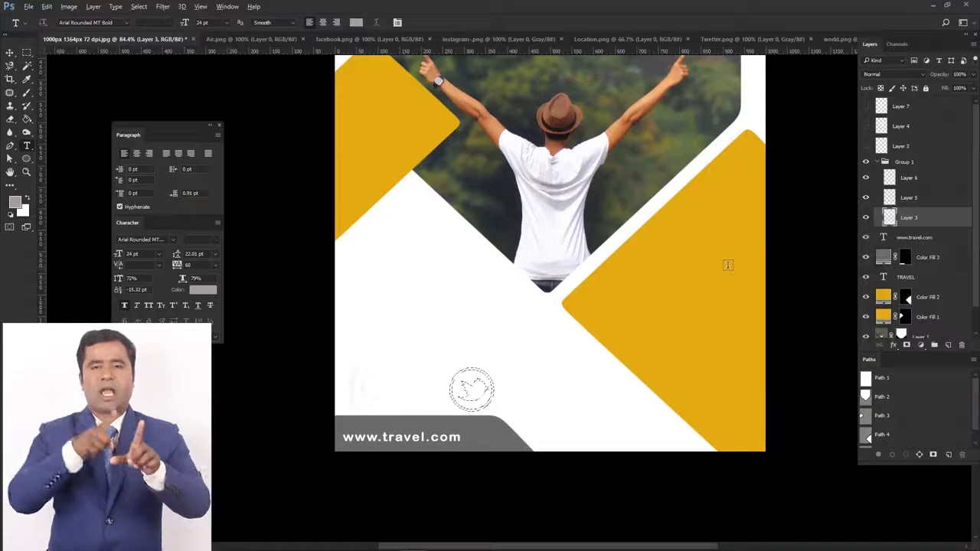
key(alt+BackSpace)
key(ctrl+d)
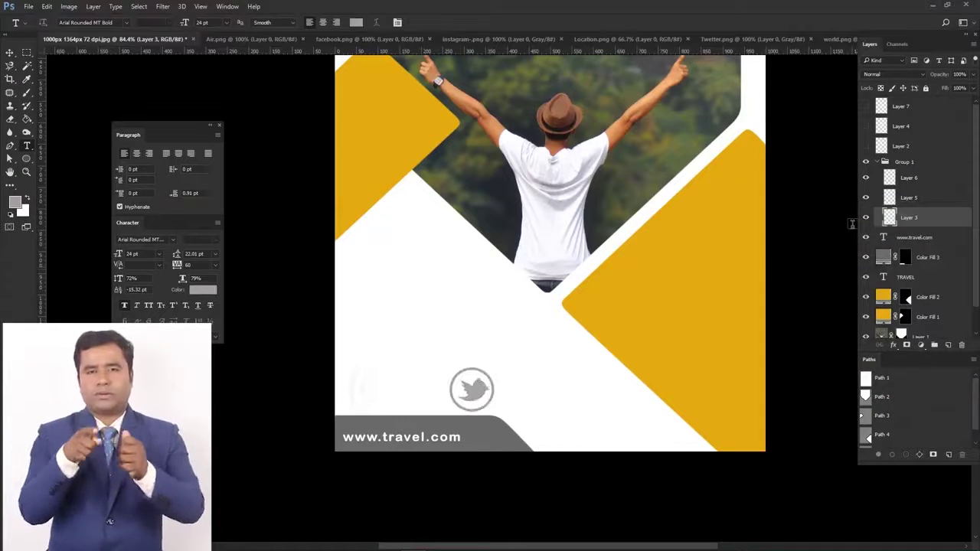
Fill the Instagram icon on Layer 5 and the Facebook icon on Layer 6 with the same grey foreground colour
ctrl+click(890, 198)
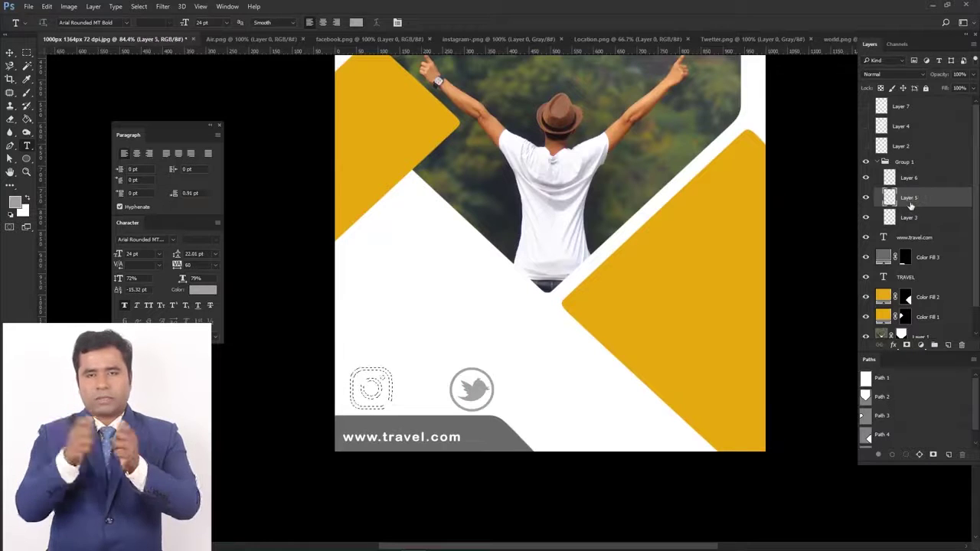
key(alt+BackSpace)
key(ctrl+d)
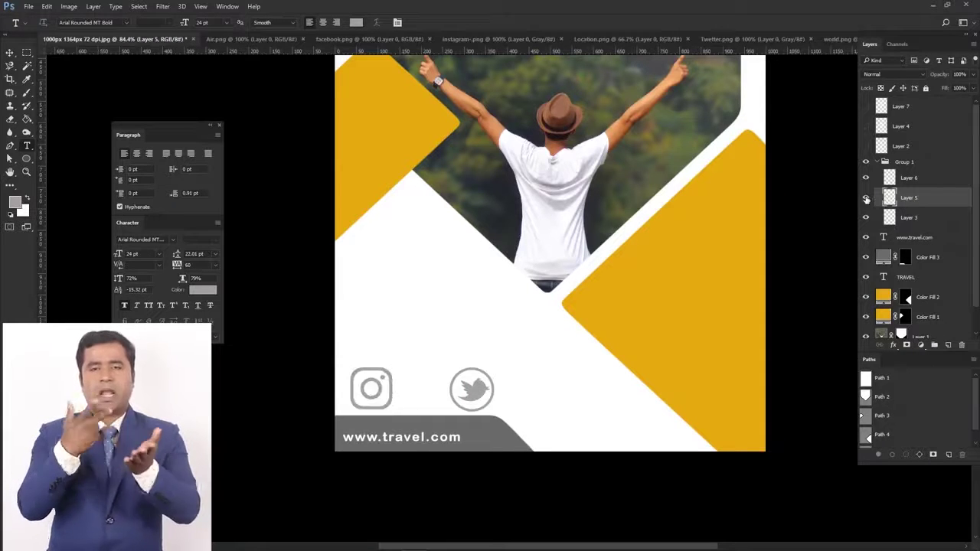
click(889, 178)
ctrl+click(889, 178)
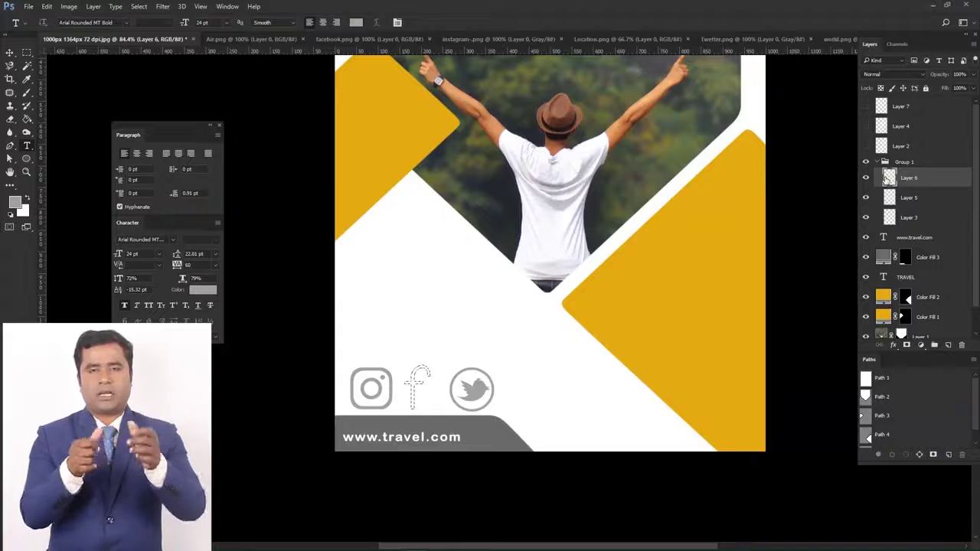
key(alt+BackSpace)
key(ctrl+d)
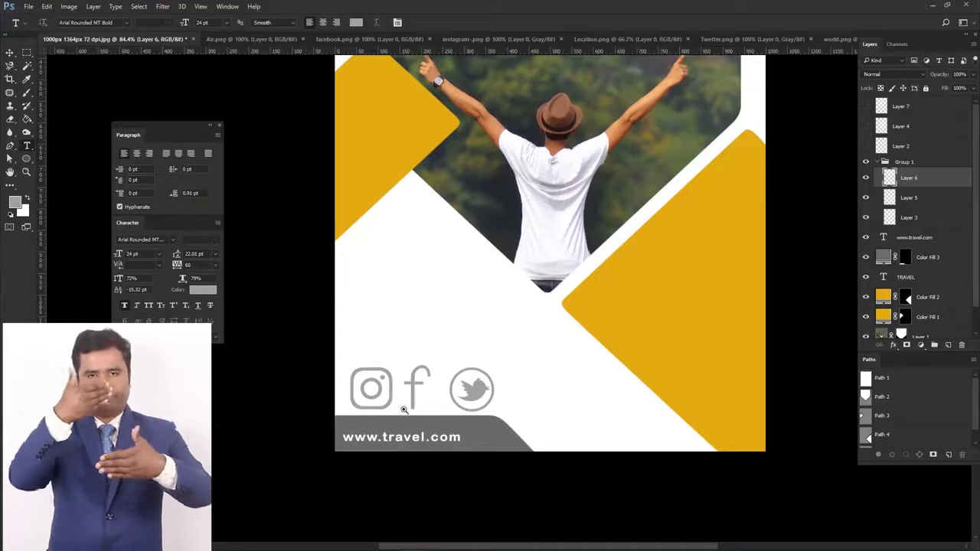
scroll(404, 409, up, 2)
scroll(405, 409, up, 2)
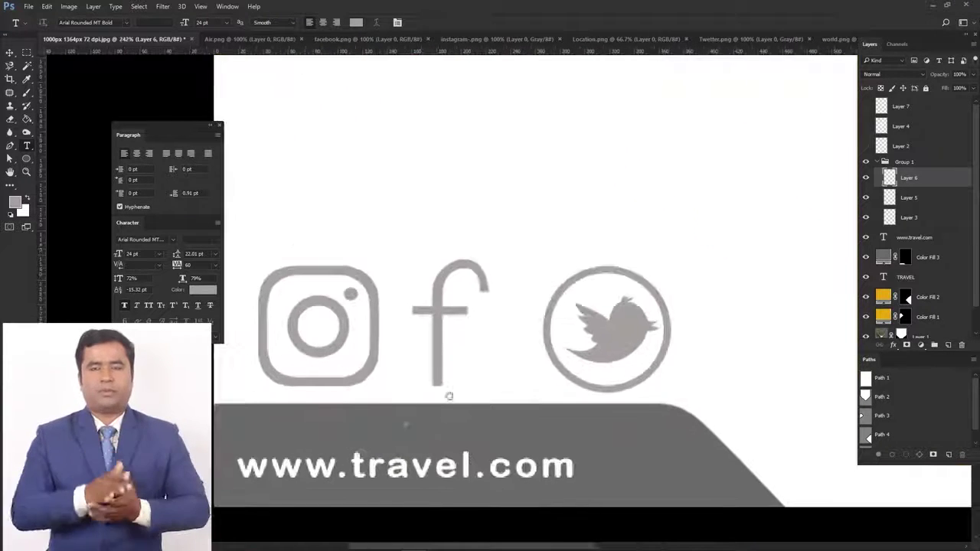
click(910, 220)
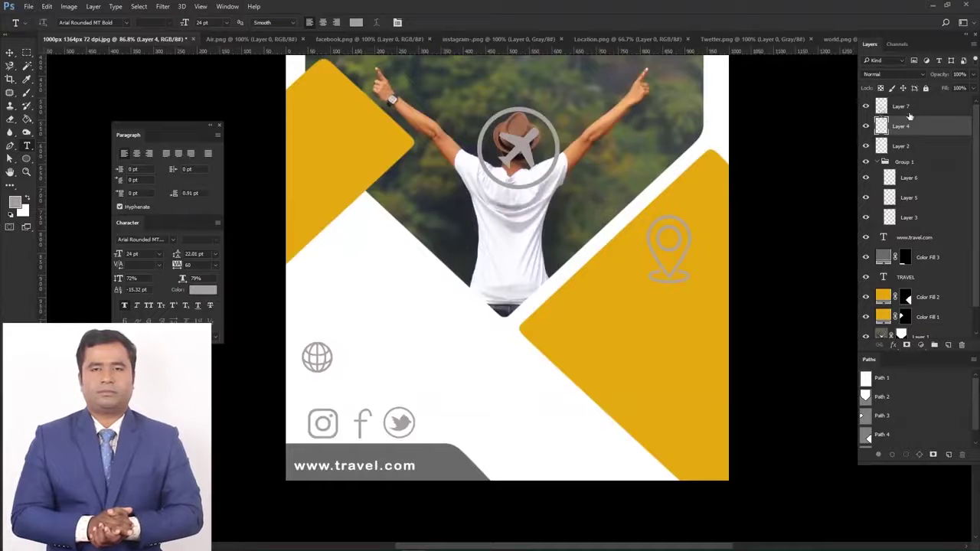
Move the airplane icon on Layer 7 to the white area above the globe icon and scale it to about 46%
click(900, 106)
key(ctrl+t)
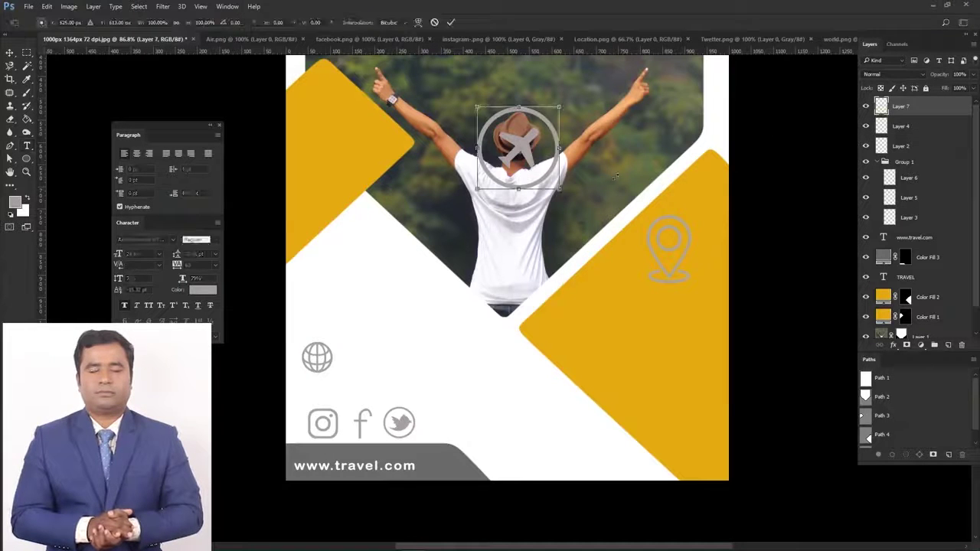
drag(529, 168, 342, 296)
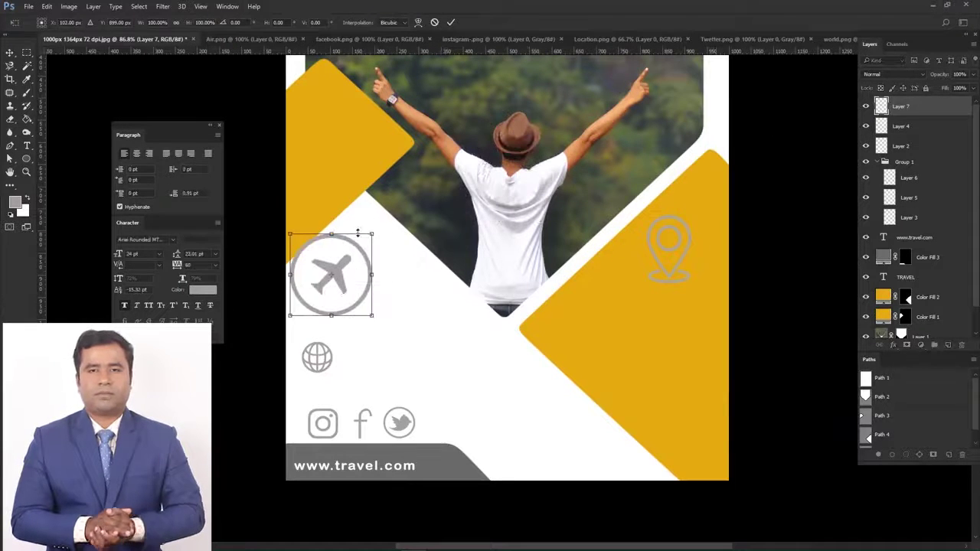
drag(375, 231, 325, 279)
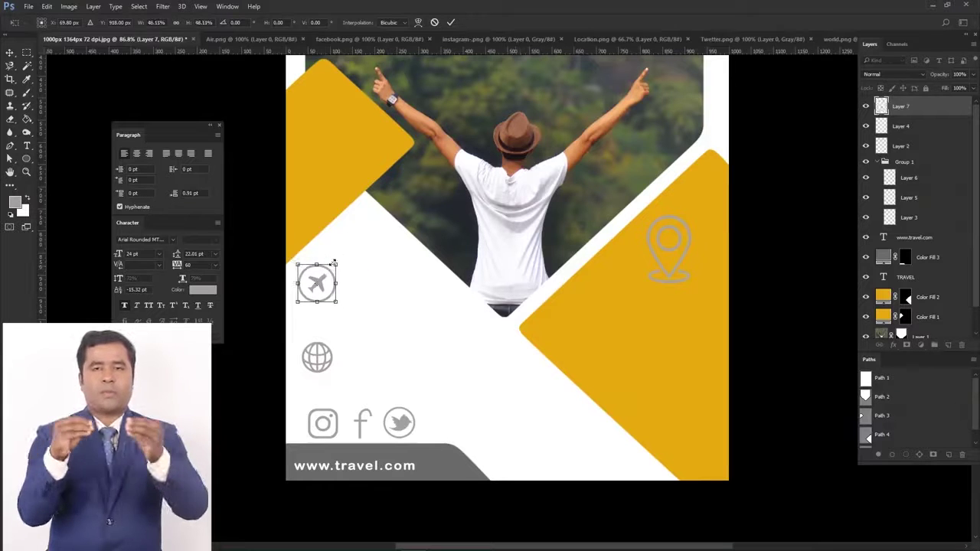
key(Return)
Break the black address text into two lines just before the suite number
key(t)
scroll(362, 262, down, 3)
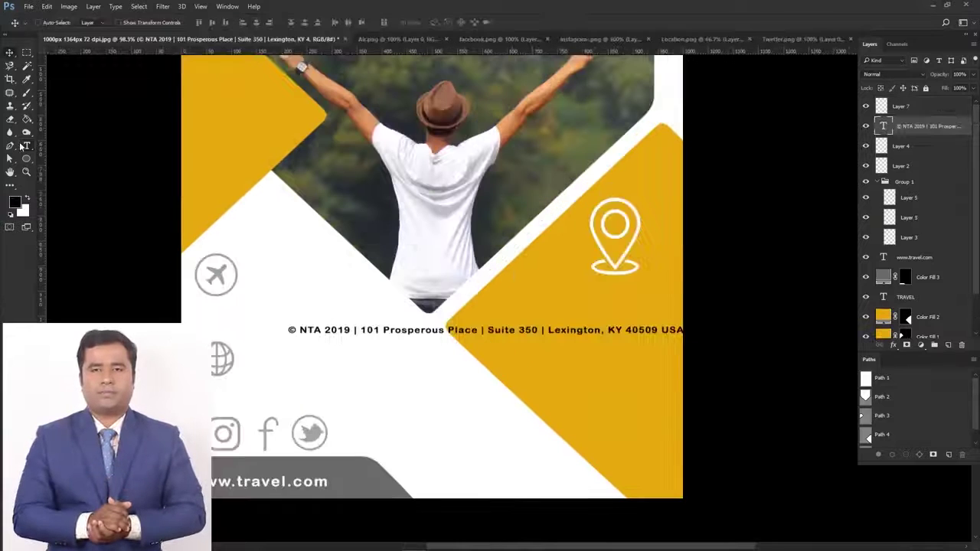
click(482, 330)
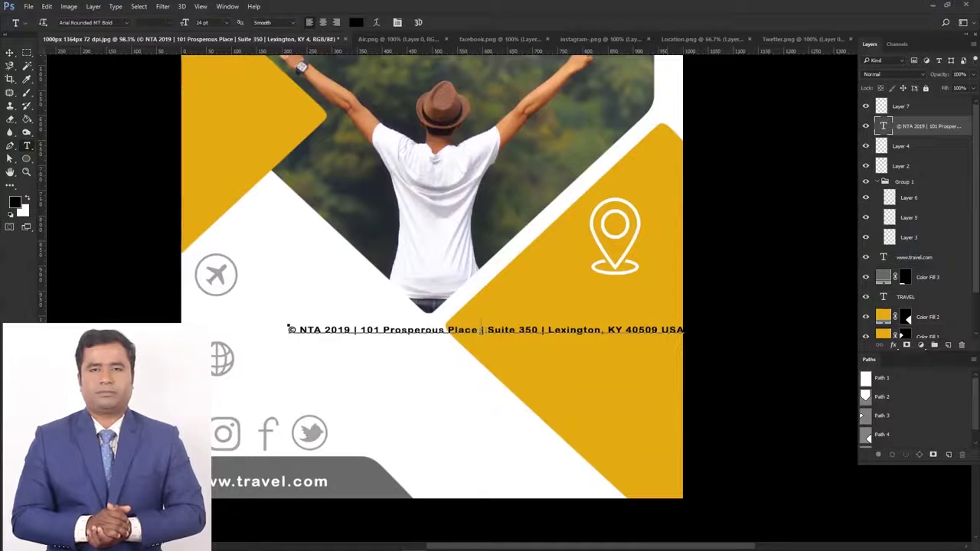
key(Return)
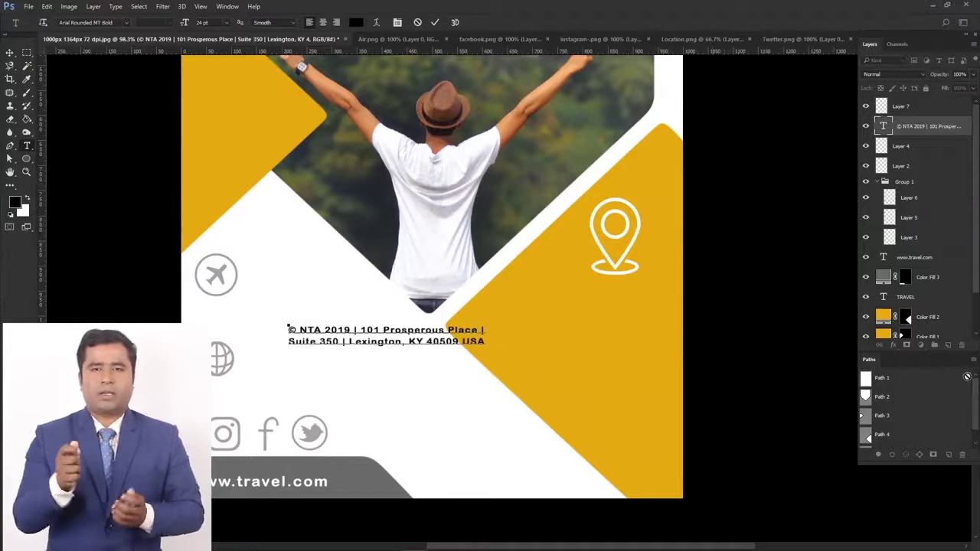
click(918, 131)
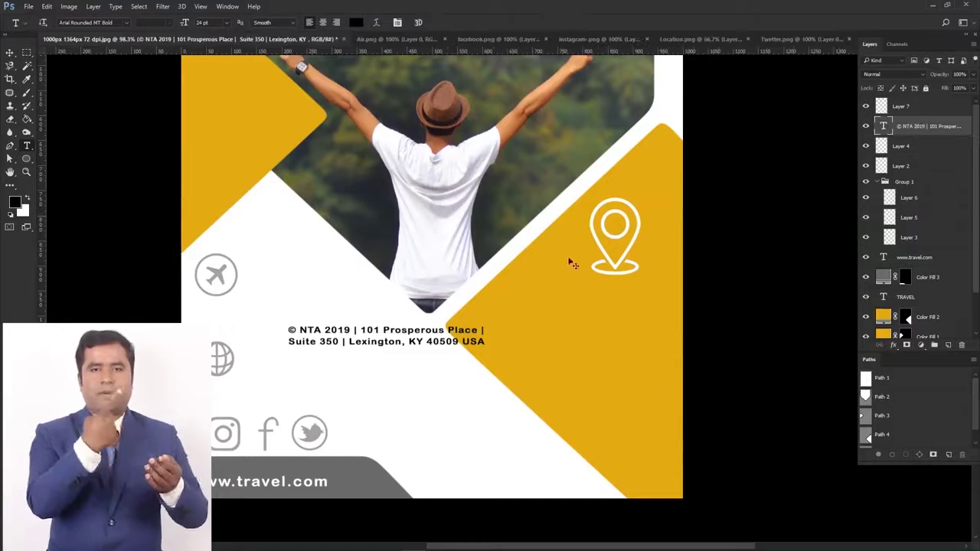
Move the two-line address text beneath the location pin on the yellow shape and scale it to about 94%
key(ctrl+t)
drag(411, 340, 592, 313)
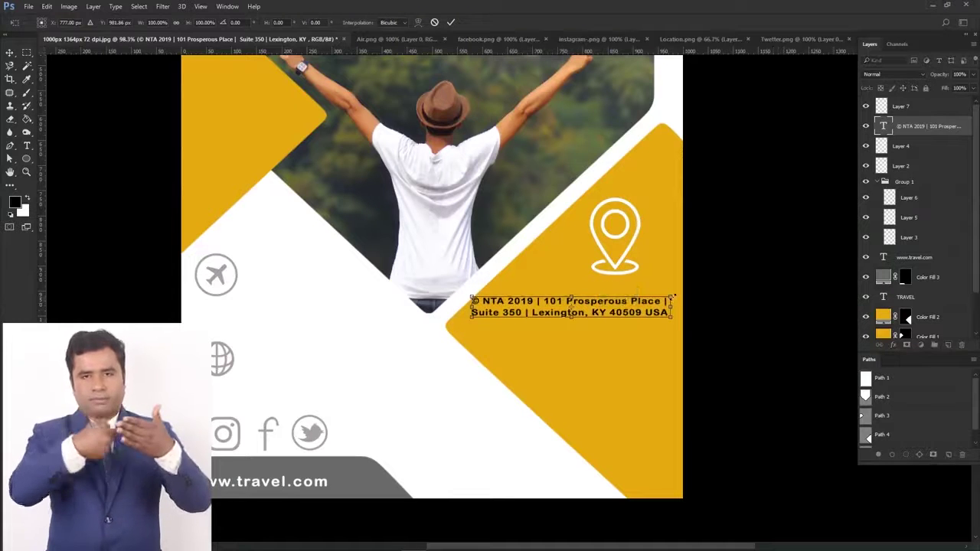
drag(673, 296, 642, 306)
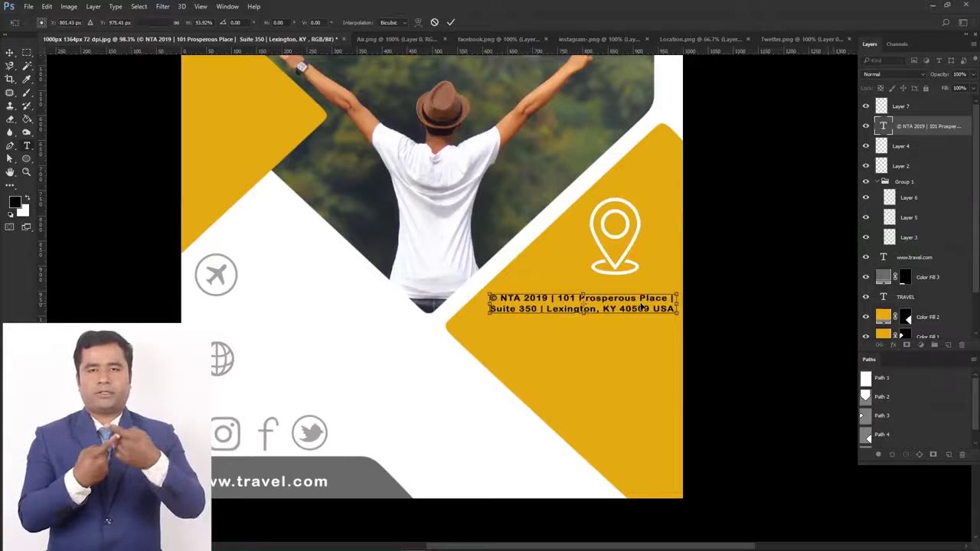
key(Return)
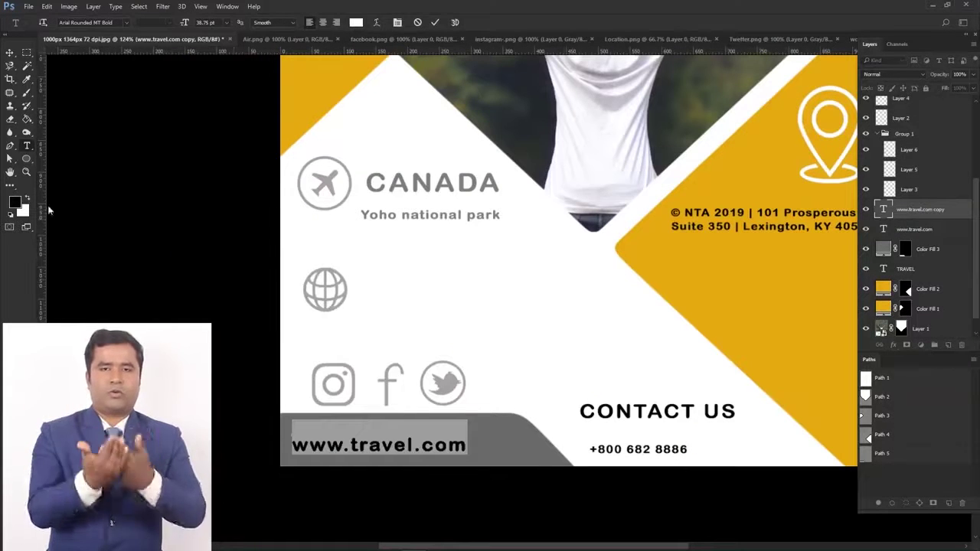
click(356, 22)
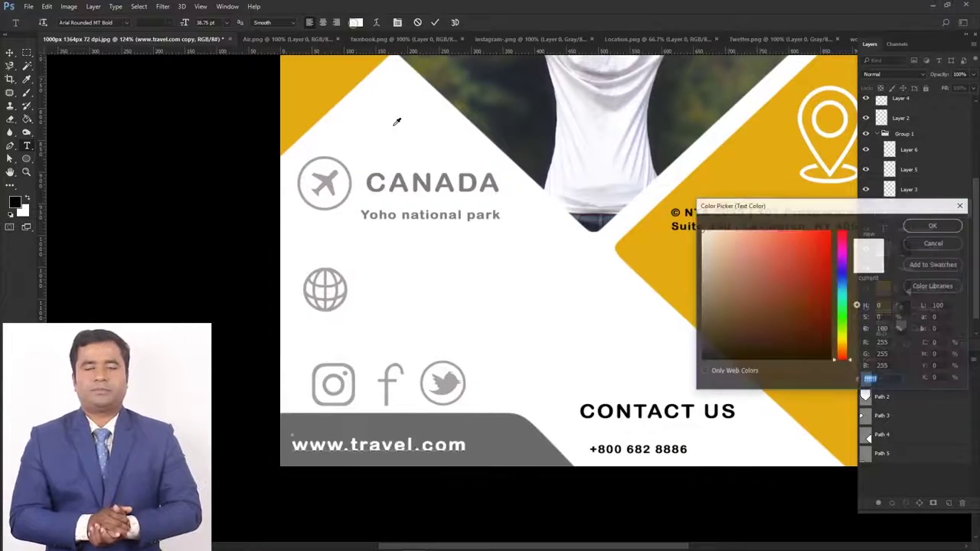
click(706, 298)
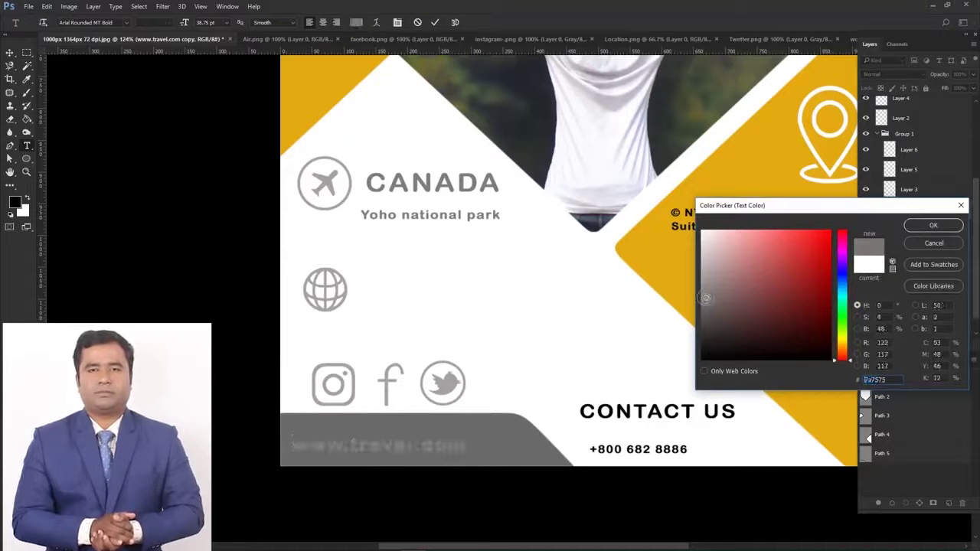
click(933, 227)
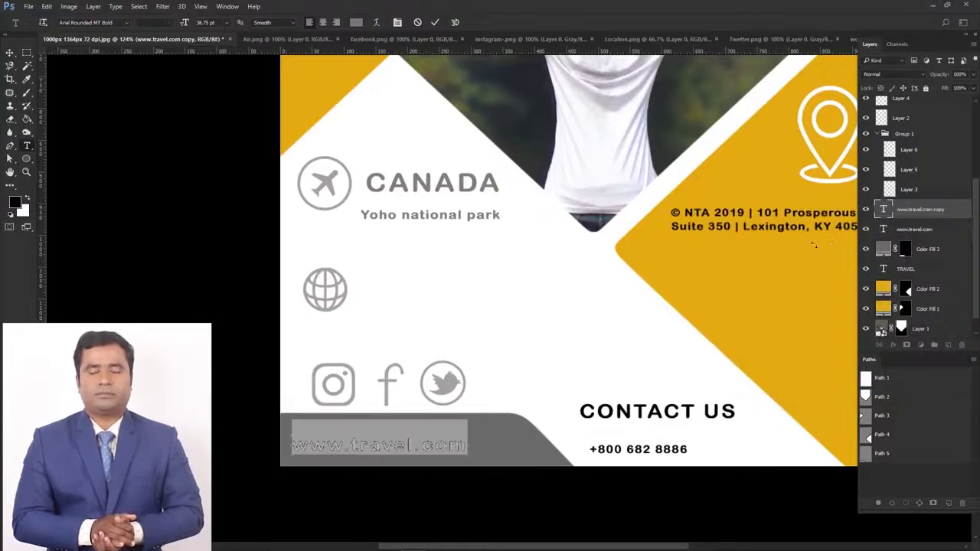
key(ctrl+t)
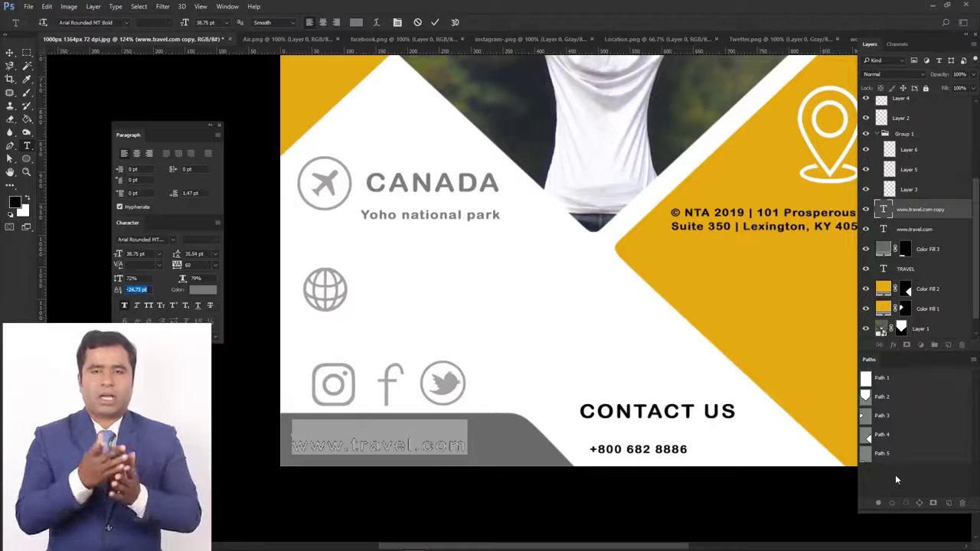
key(Return)
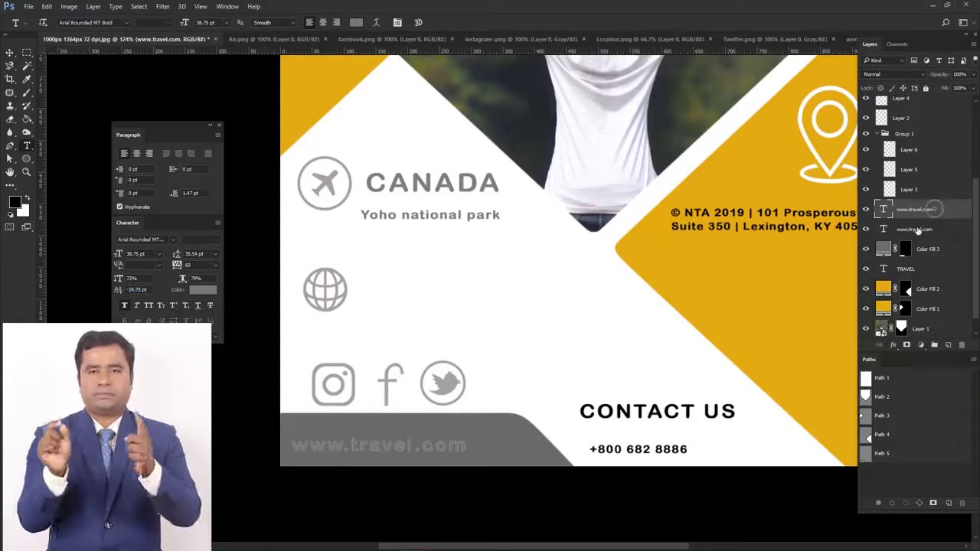
click(919, 230)
click(917, 211)
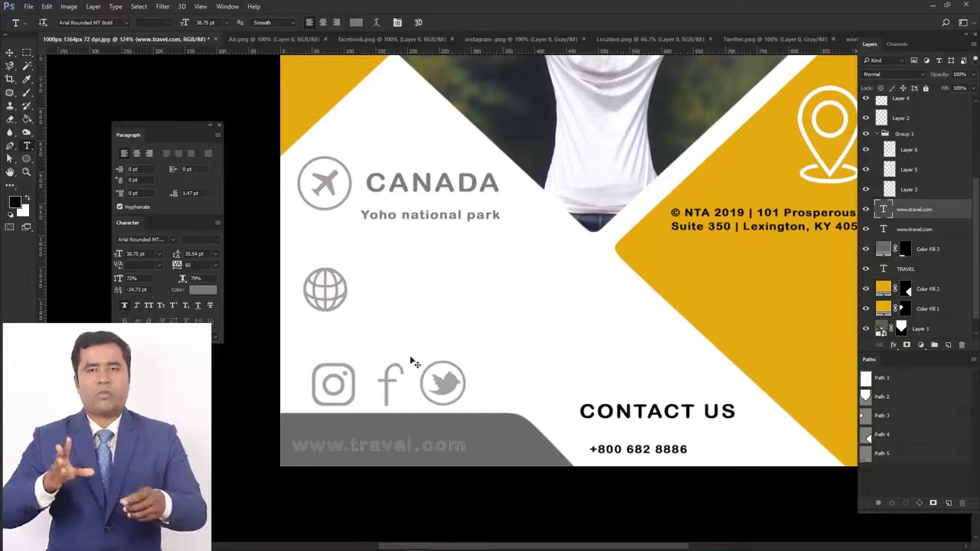
key(ctrl+t)
drag(381, 452, 462, 292)
key(Return)
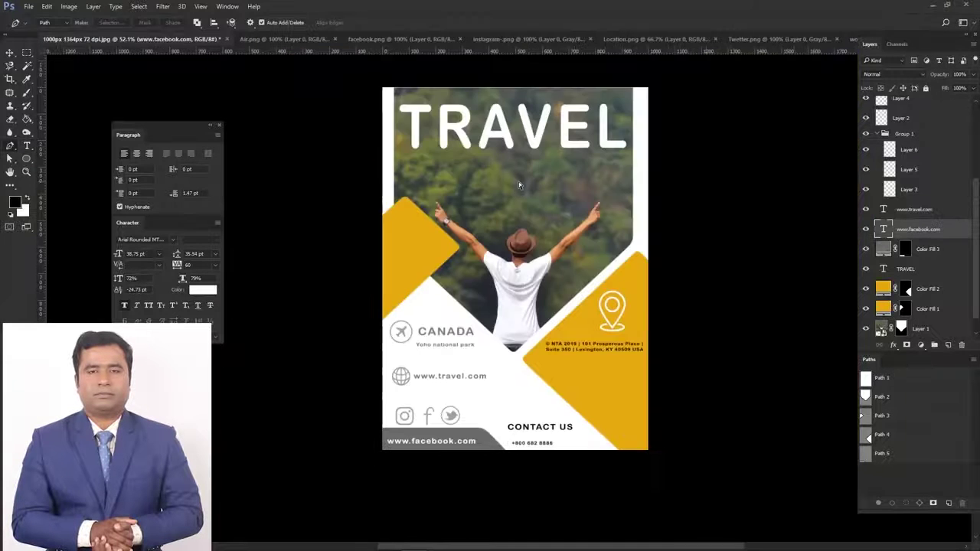
Save the design as Poster in Photoshop format with layers in the Poster folder
scroll(519, 182, up, 2)
key(ctrl+shift+s)
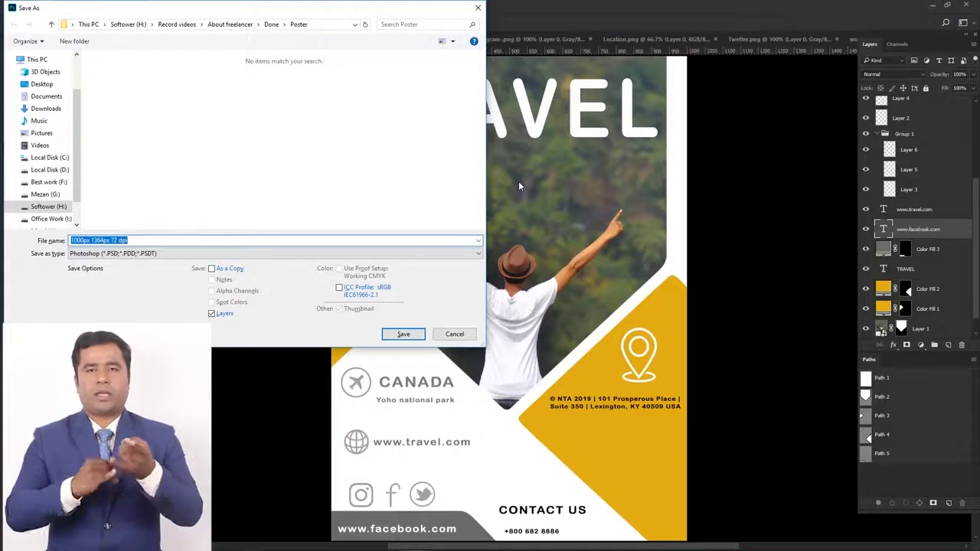
text(Poster)
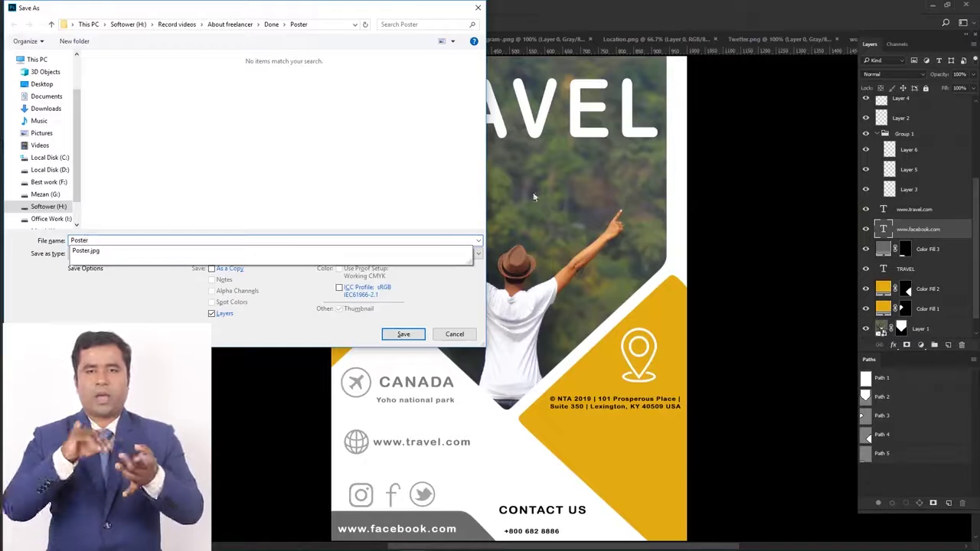
click(135, 288)
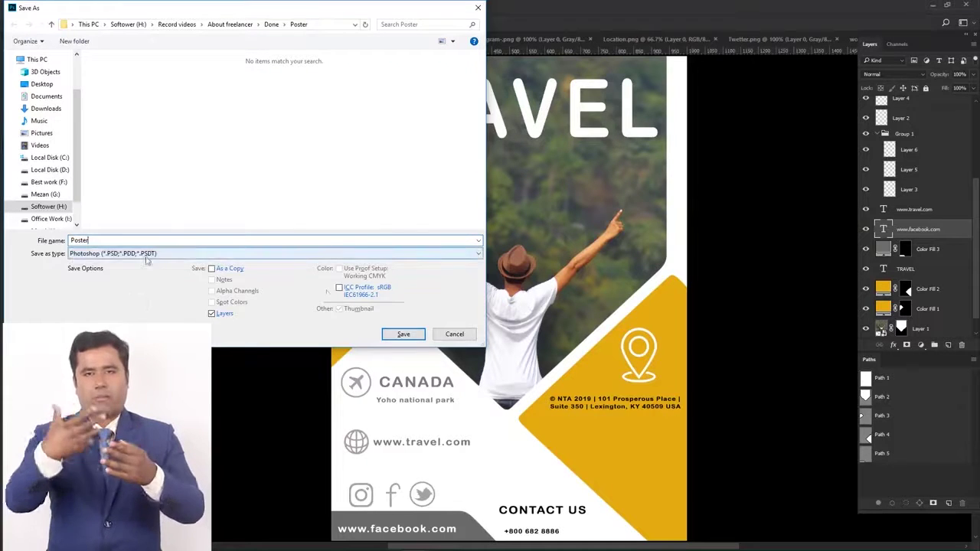
click(401, 335)
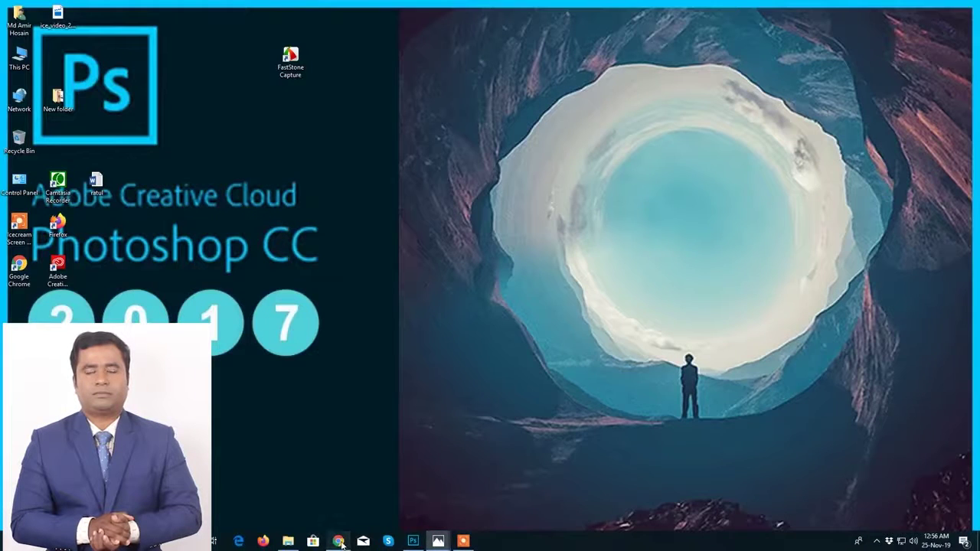
Switch to Google Chrome and view the Upwork conversation's attachments Poster.png, banner.png and Brochure.png
click(338, 540)
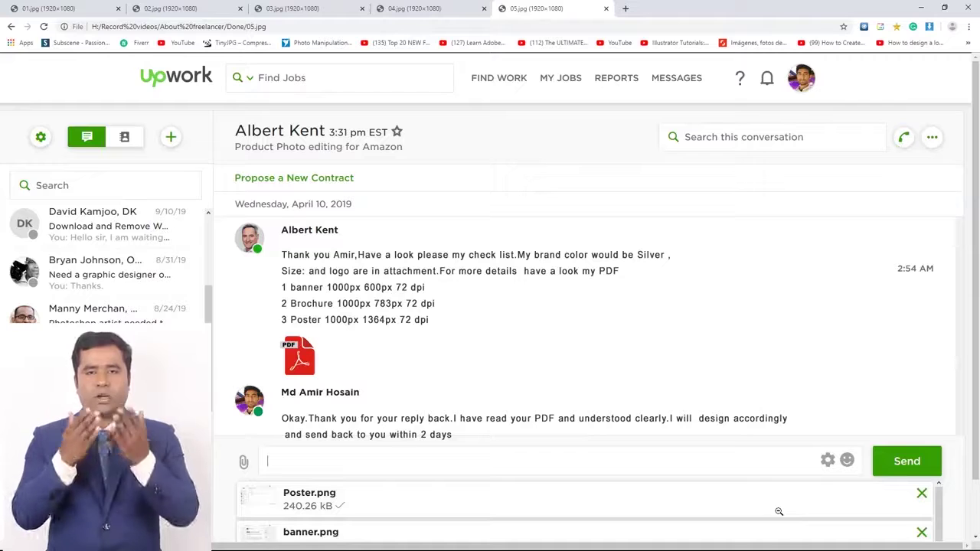
scroll(531, 448, down, 1)
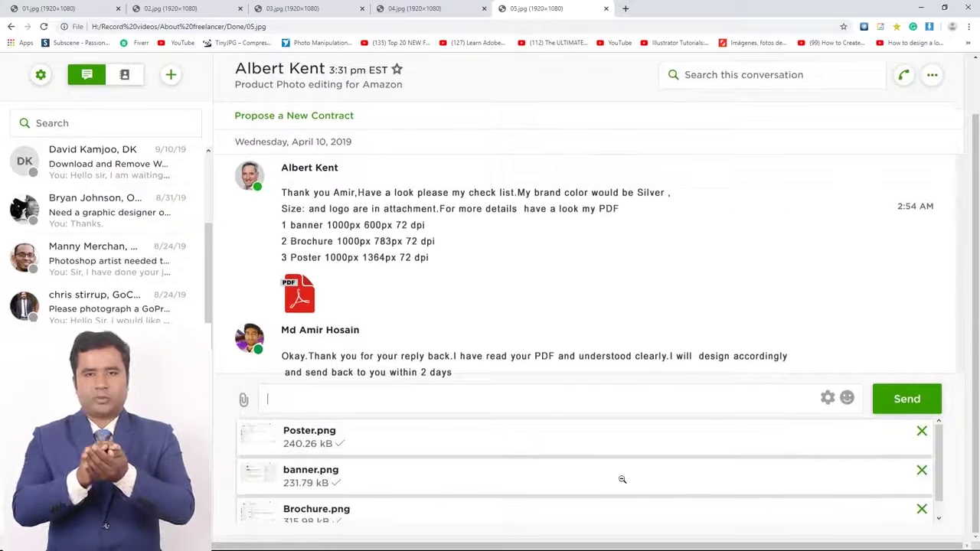